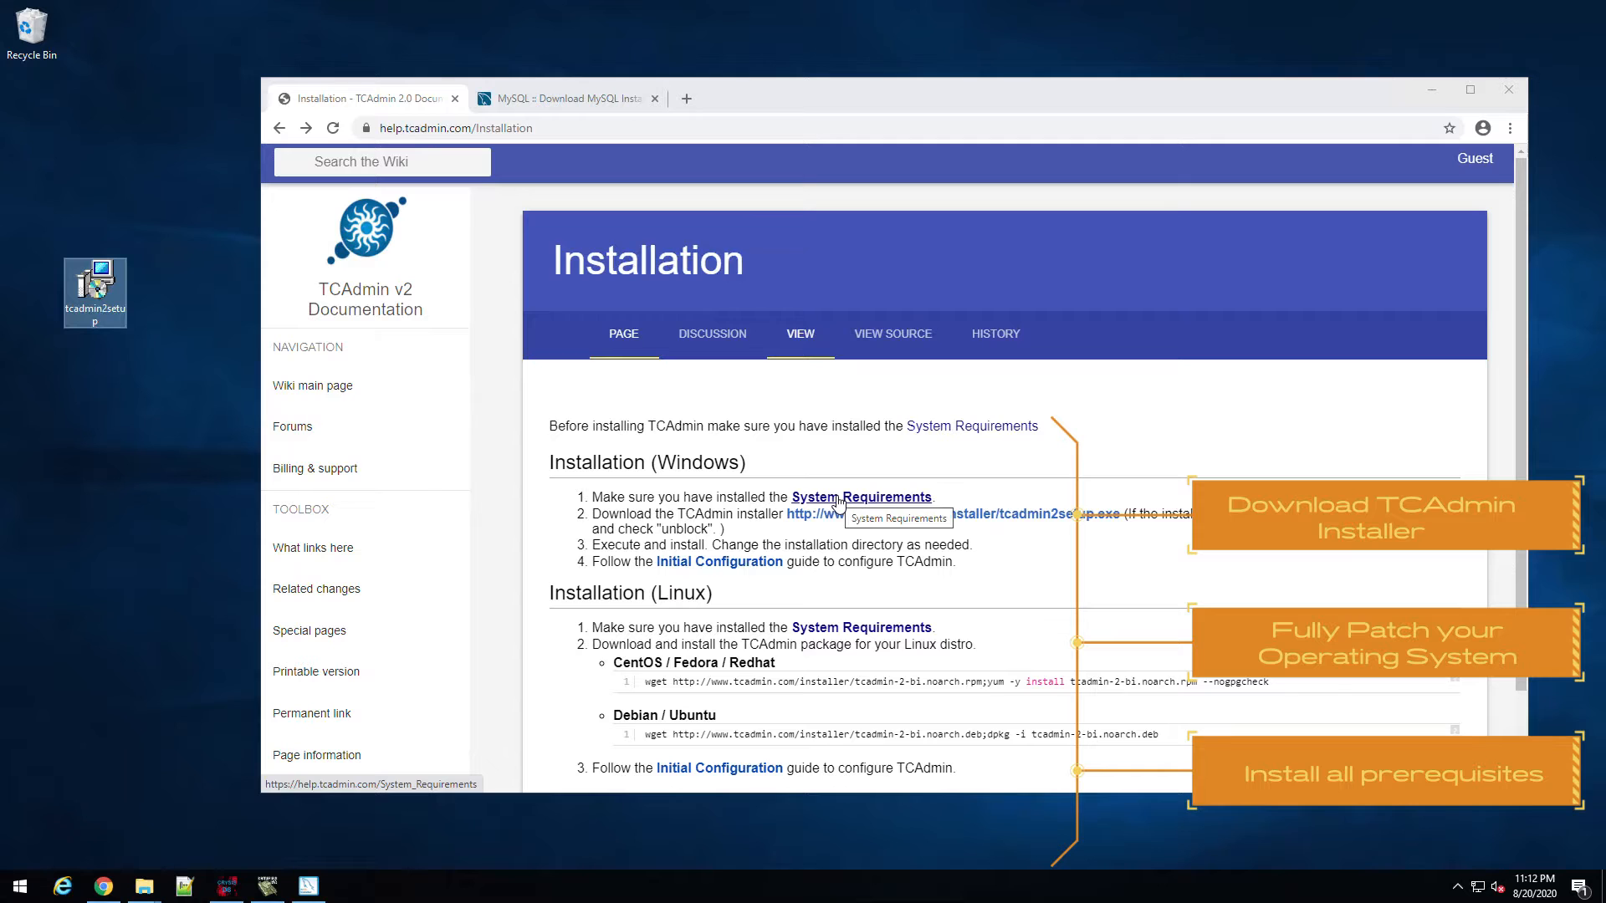
Step: Open the System Requirements page and jump to its Windows section
left_click(837, 501)
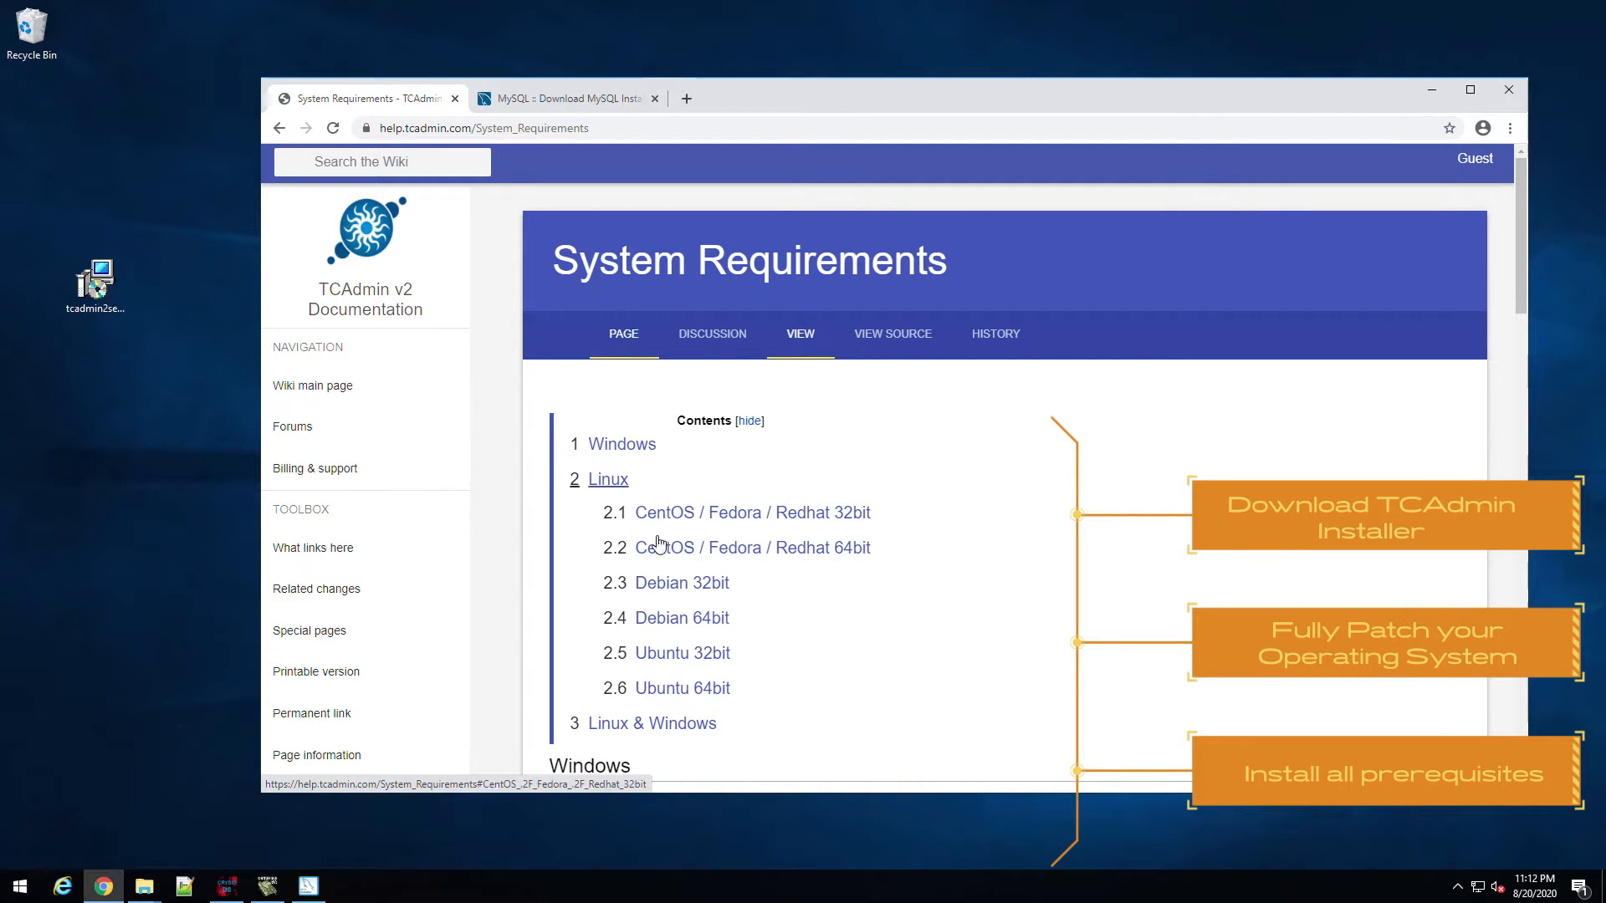
left_click(615, 450)
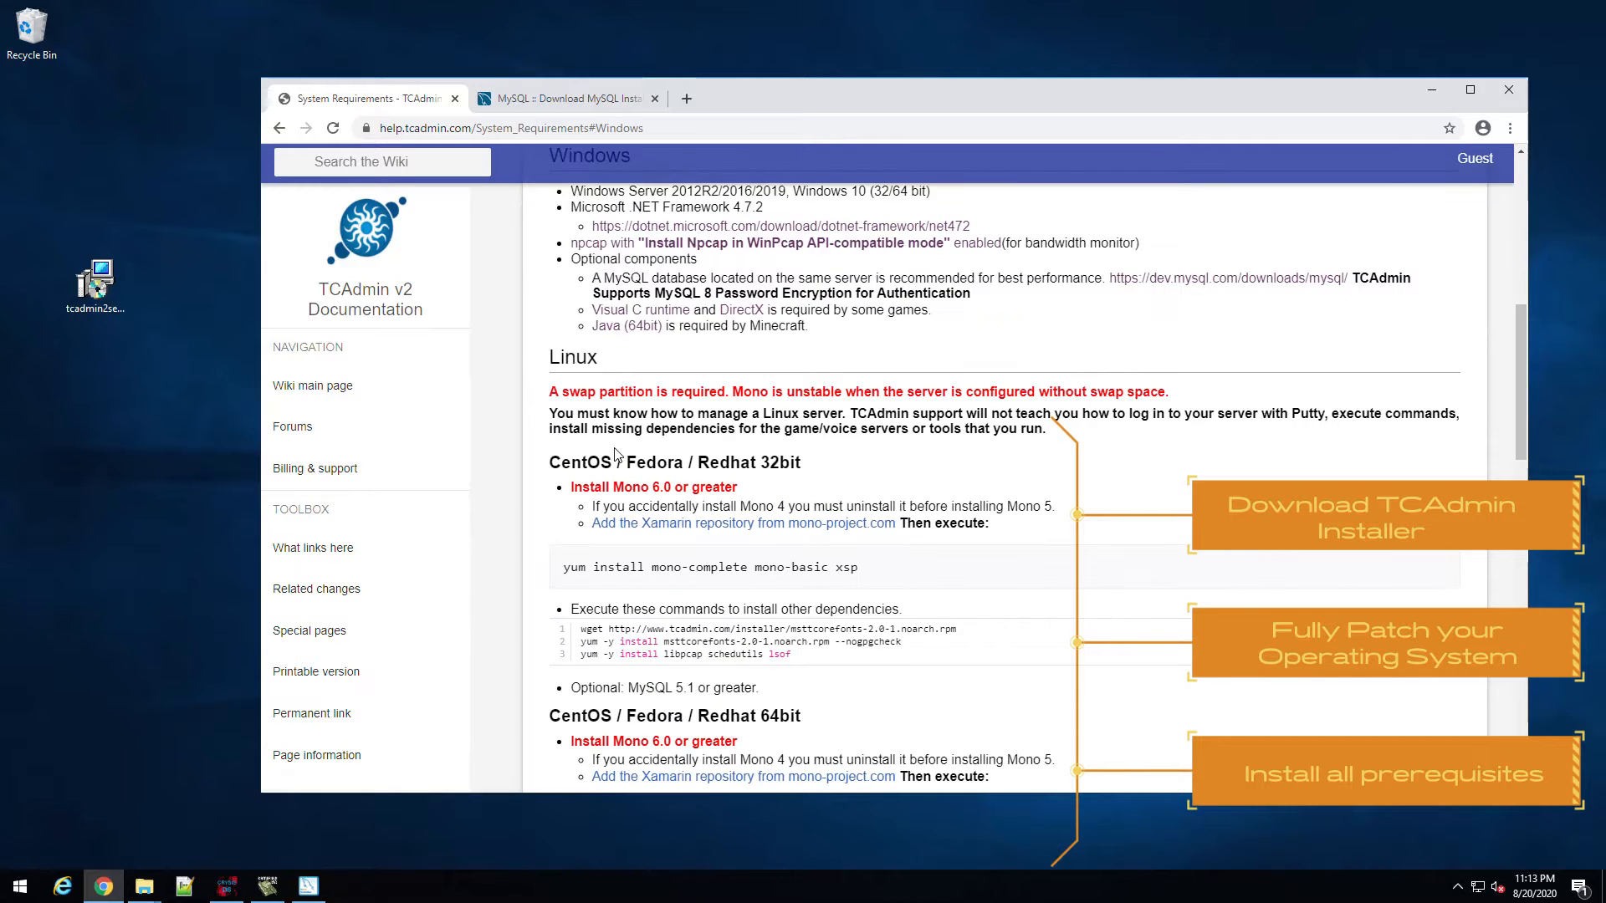
scroll(615, 453, "up", 2)
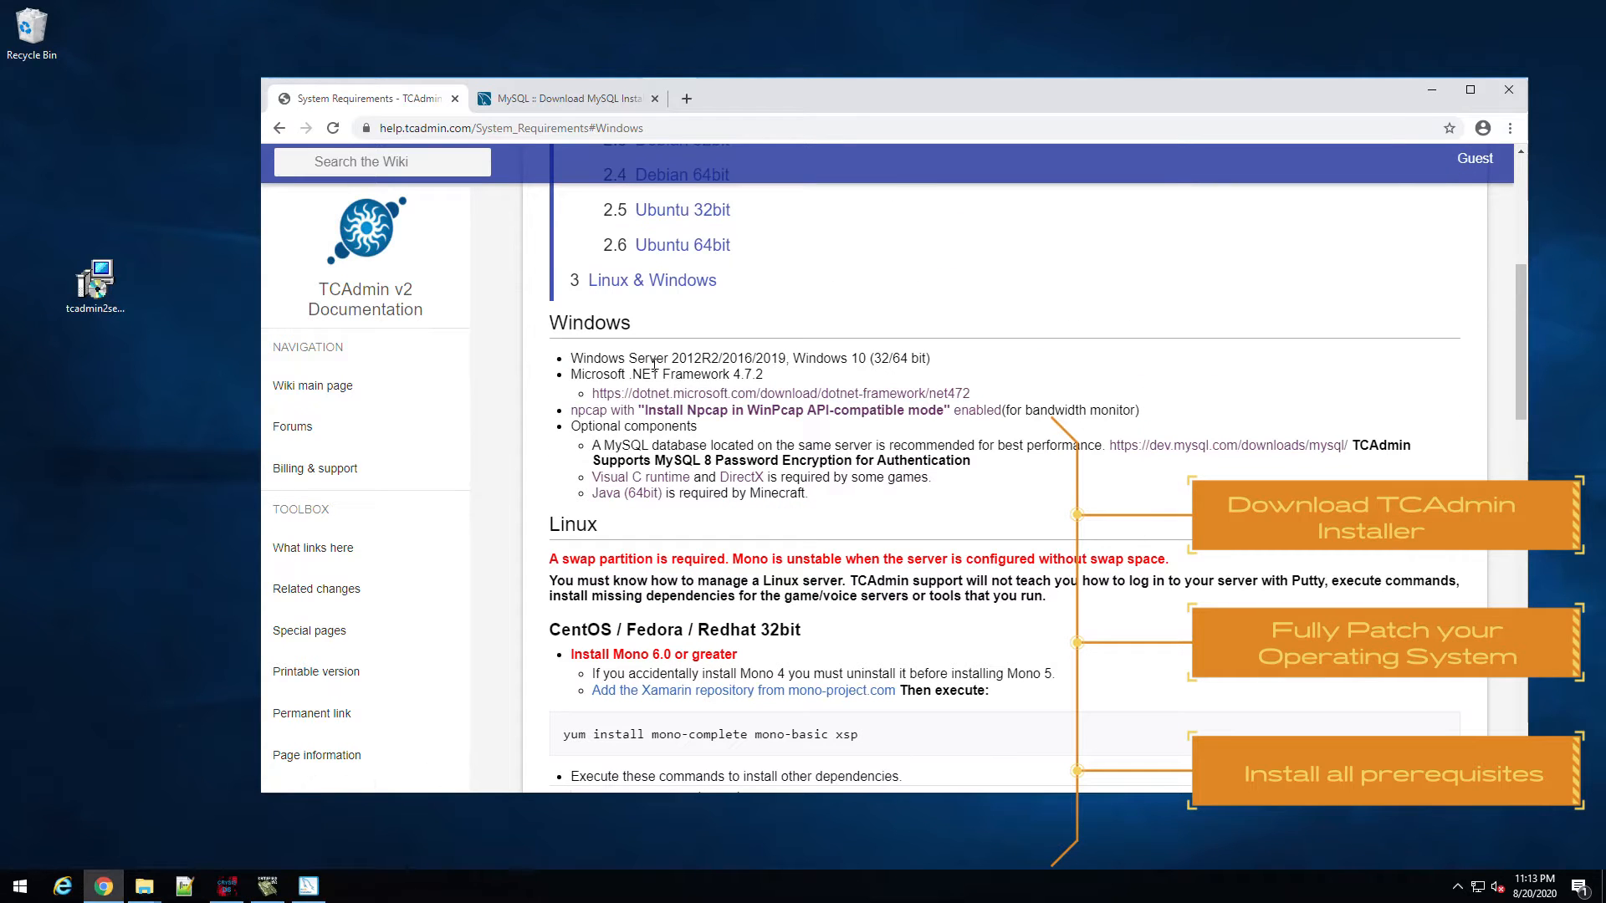
Step: Review the supported Windows versions and .NET Framework 4.7.2 requirement, then open the npcap link in a new tab
left_click_drag(570, 358, 958, 362)
left_click_drag(568, 375, 763, 368)
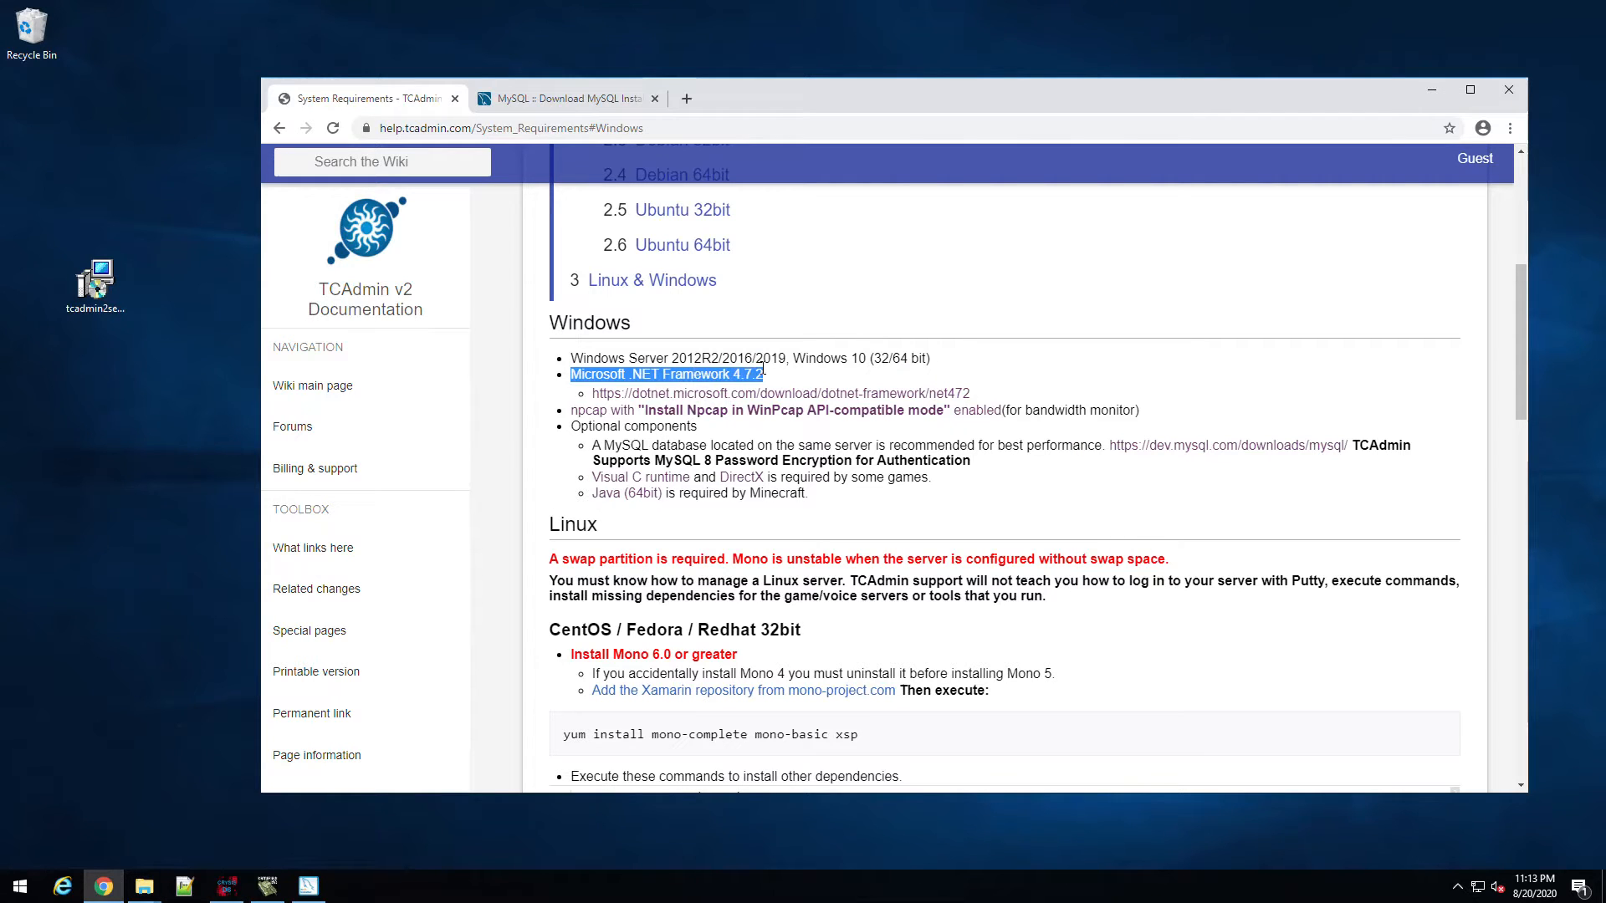
left_click(766, 373)
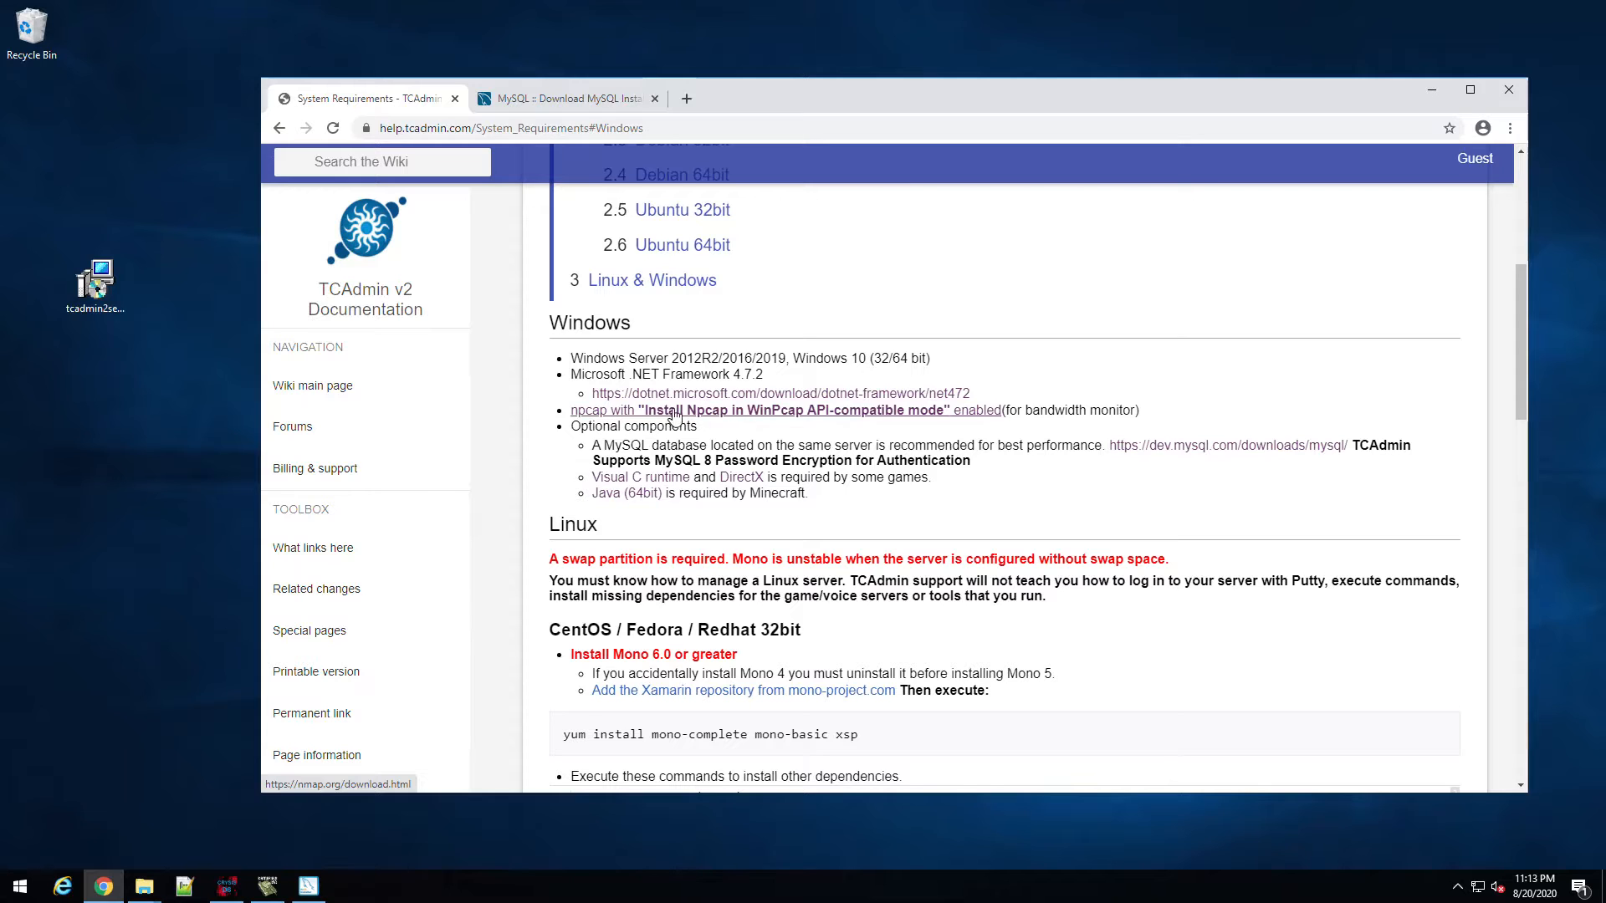
middle_click(732, 416)
left_click(749, 101)
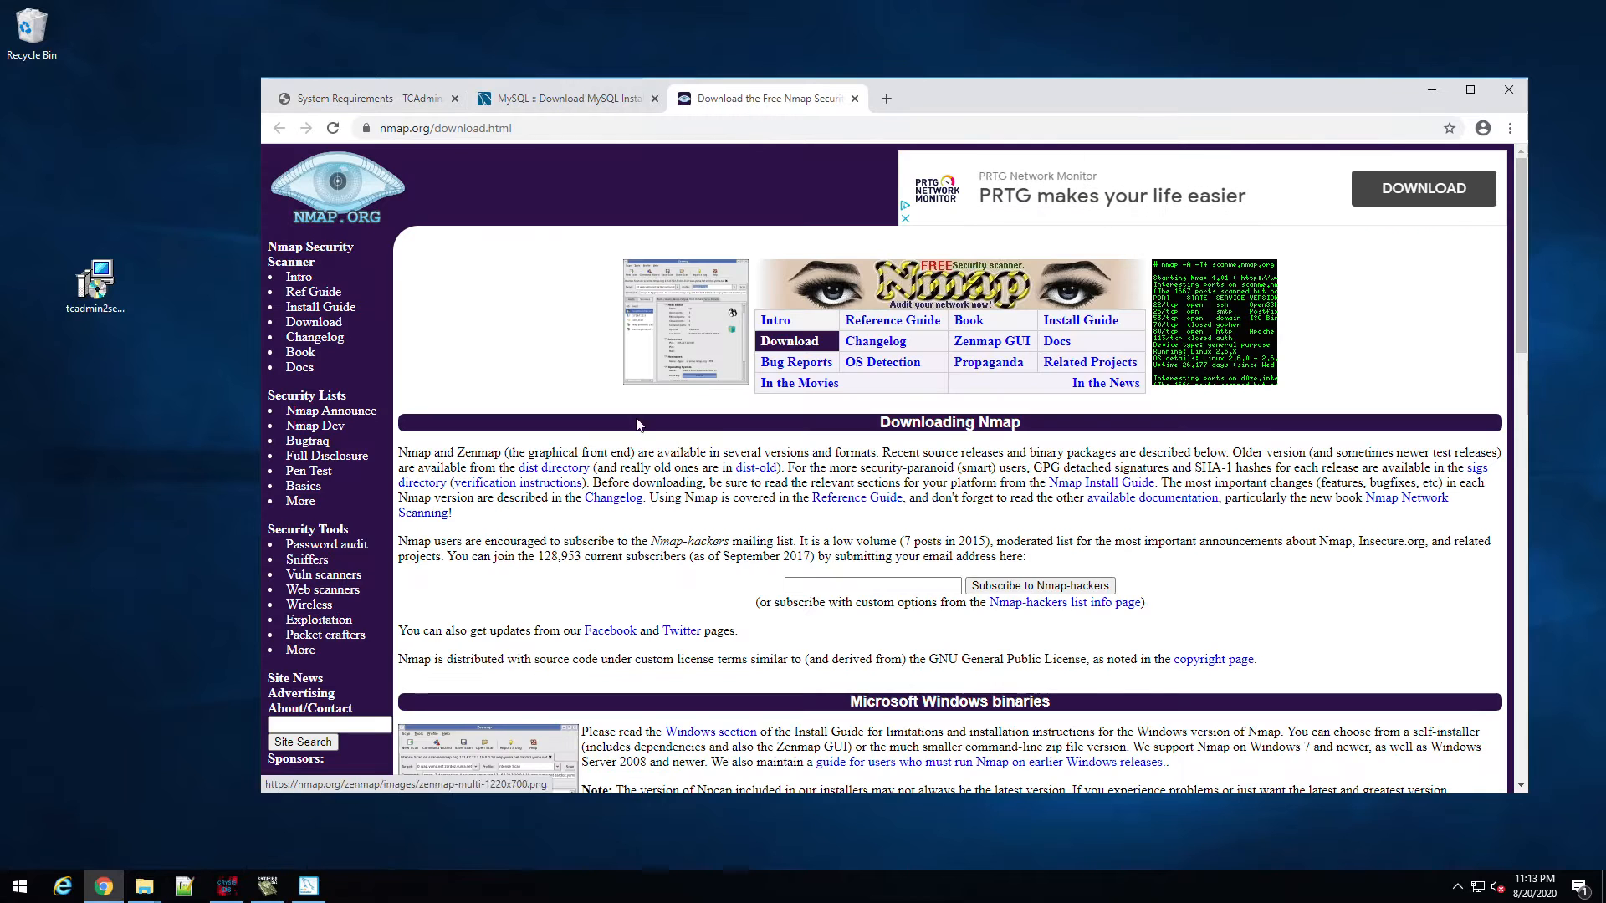
scroll(805, 562, "down", 4)
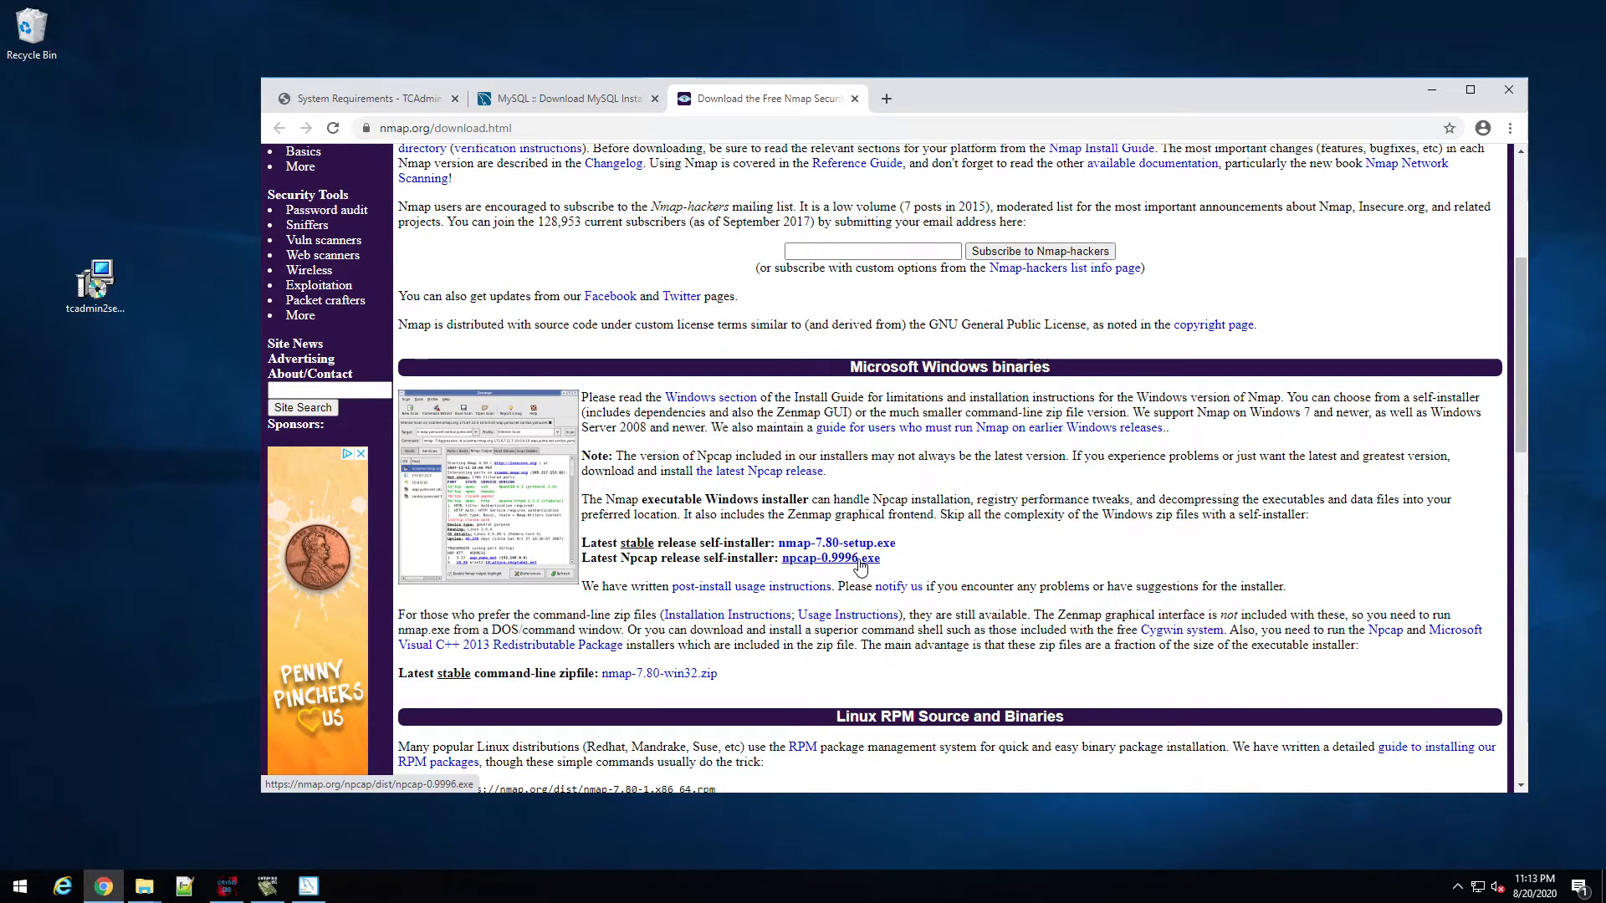
left_click(570, 99)
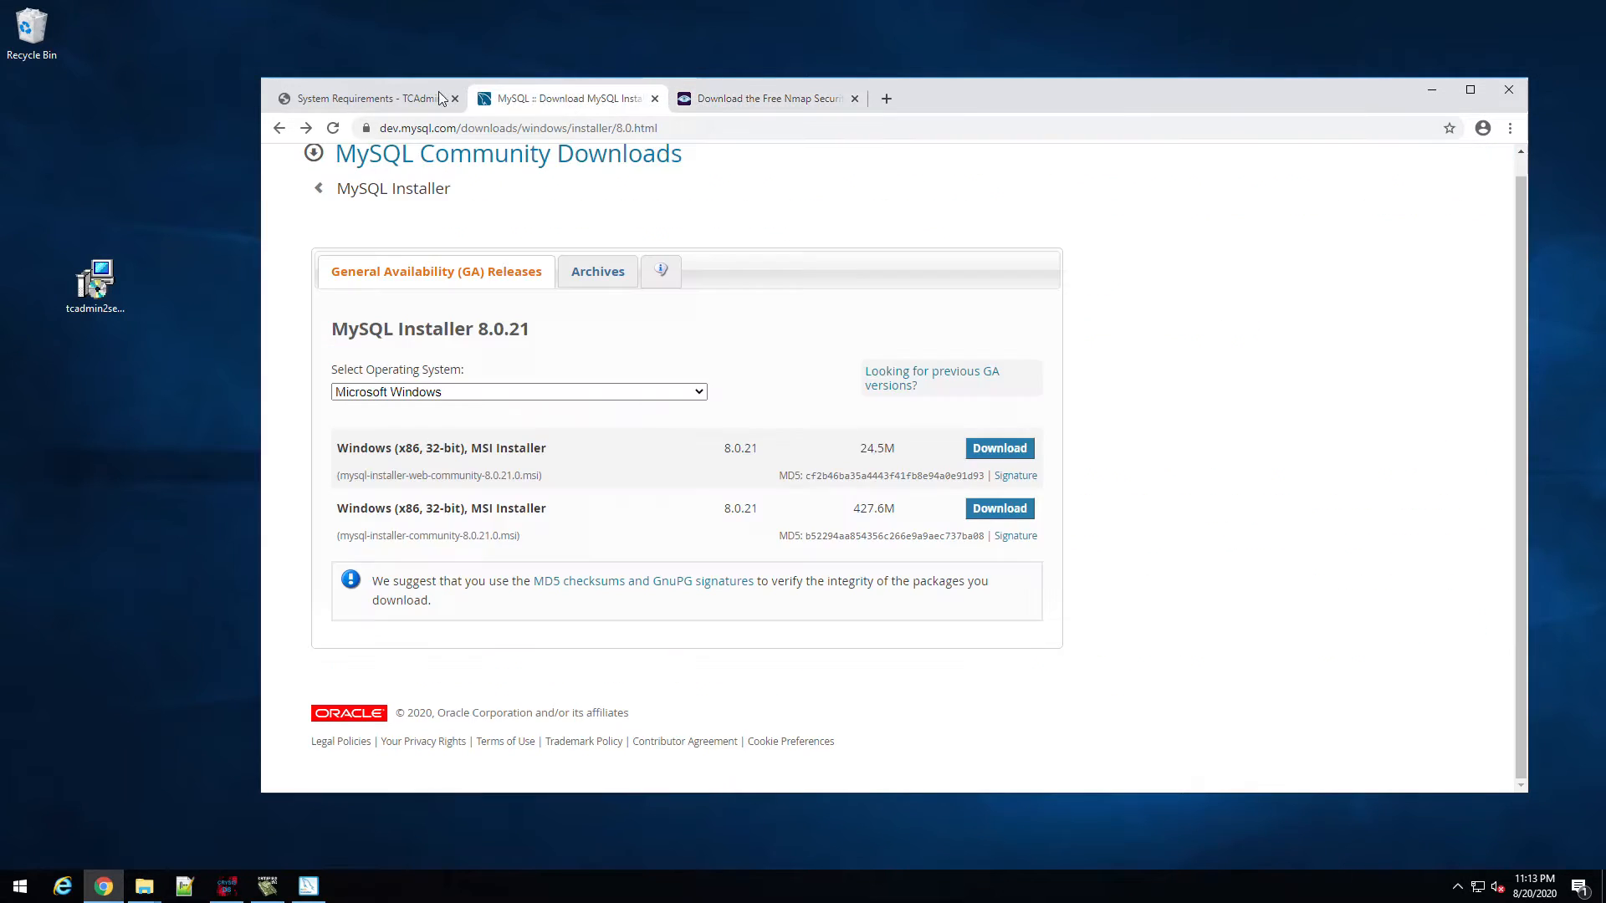
left_click(374, 102)
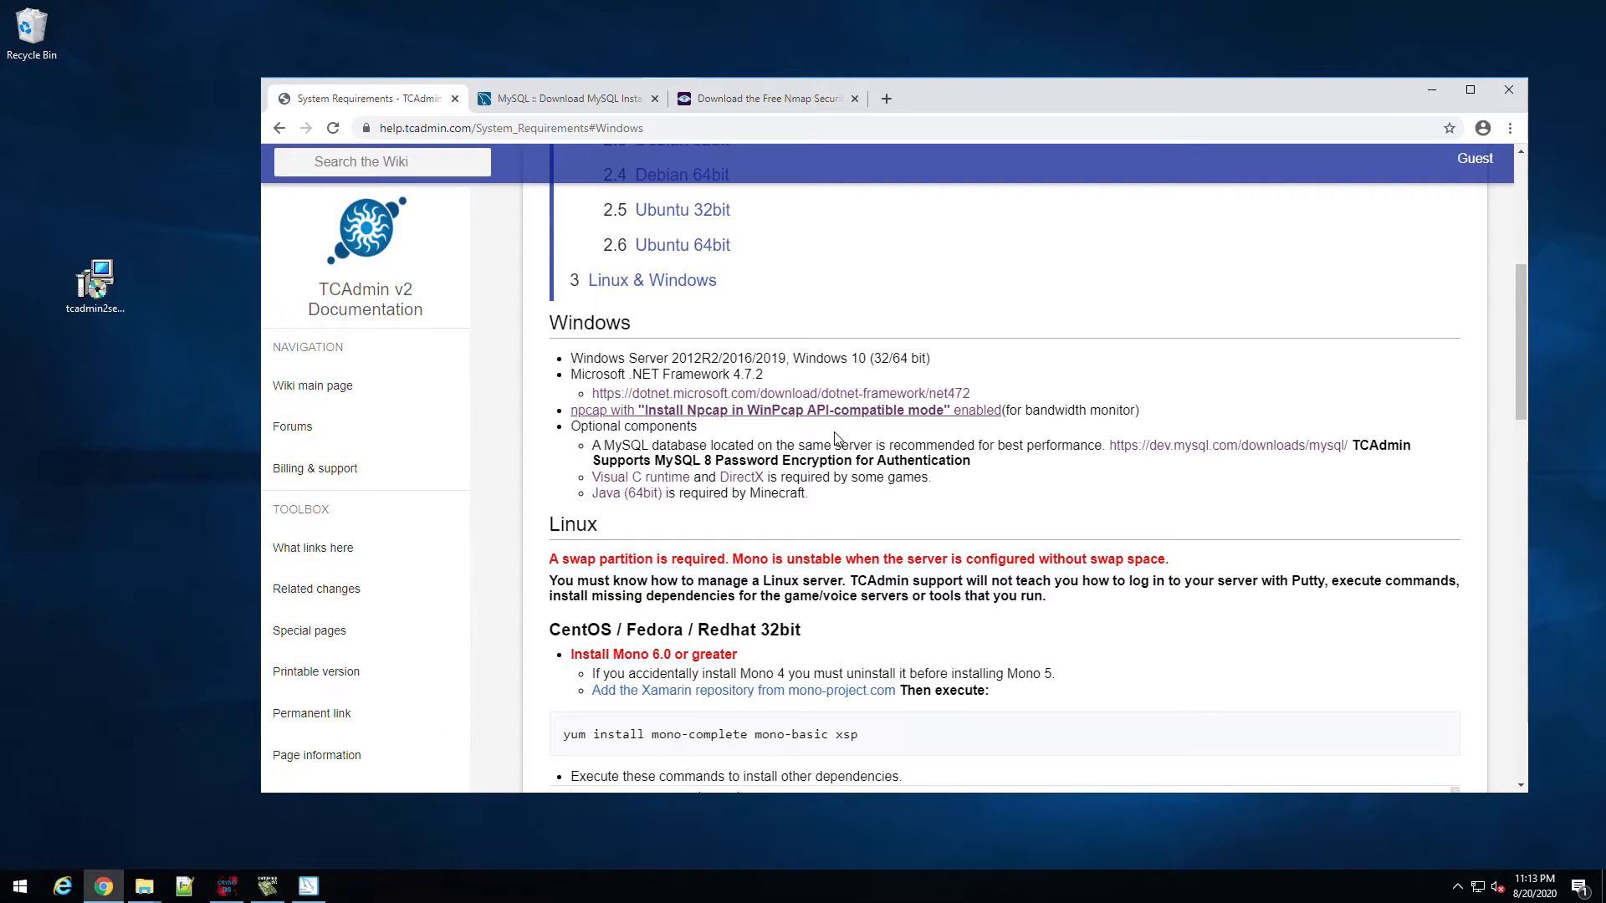
left_click_drag(595, 445, 1084, 445)
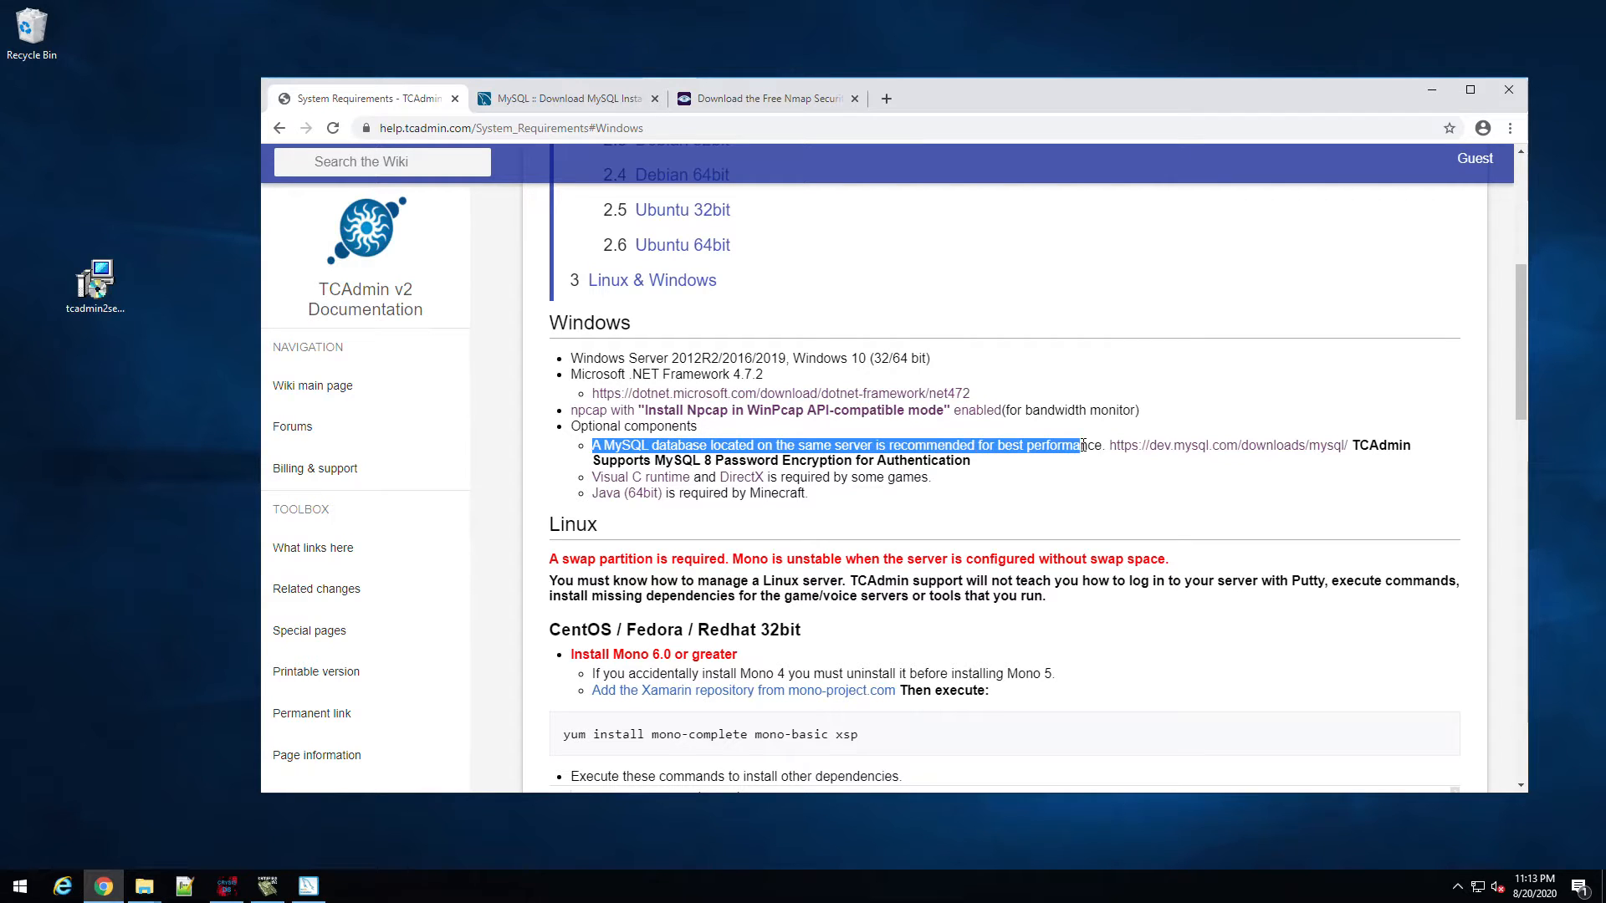
left_click(1084, 445)
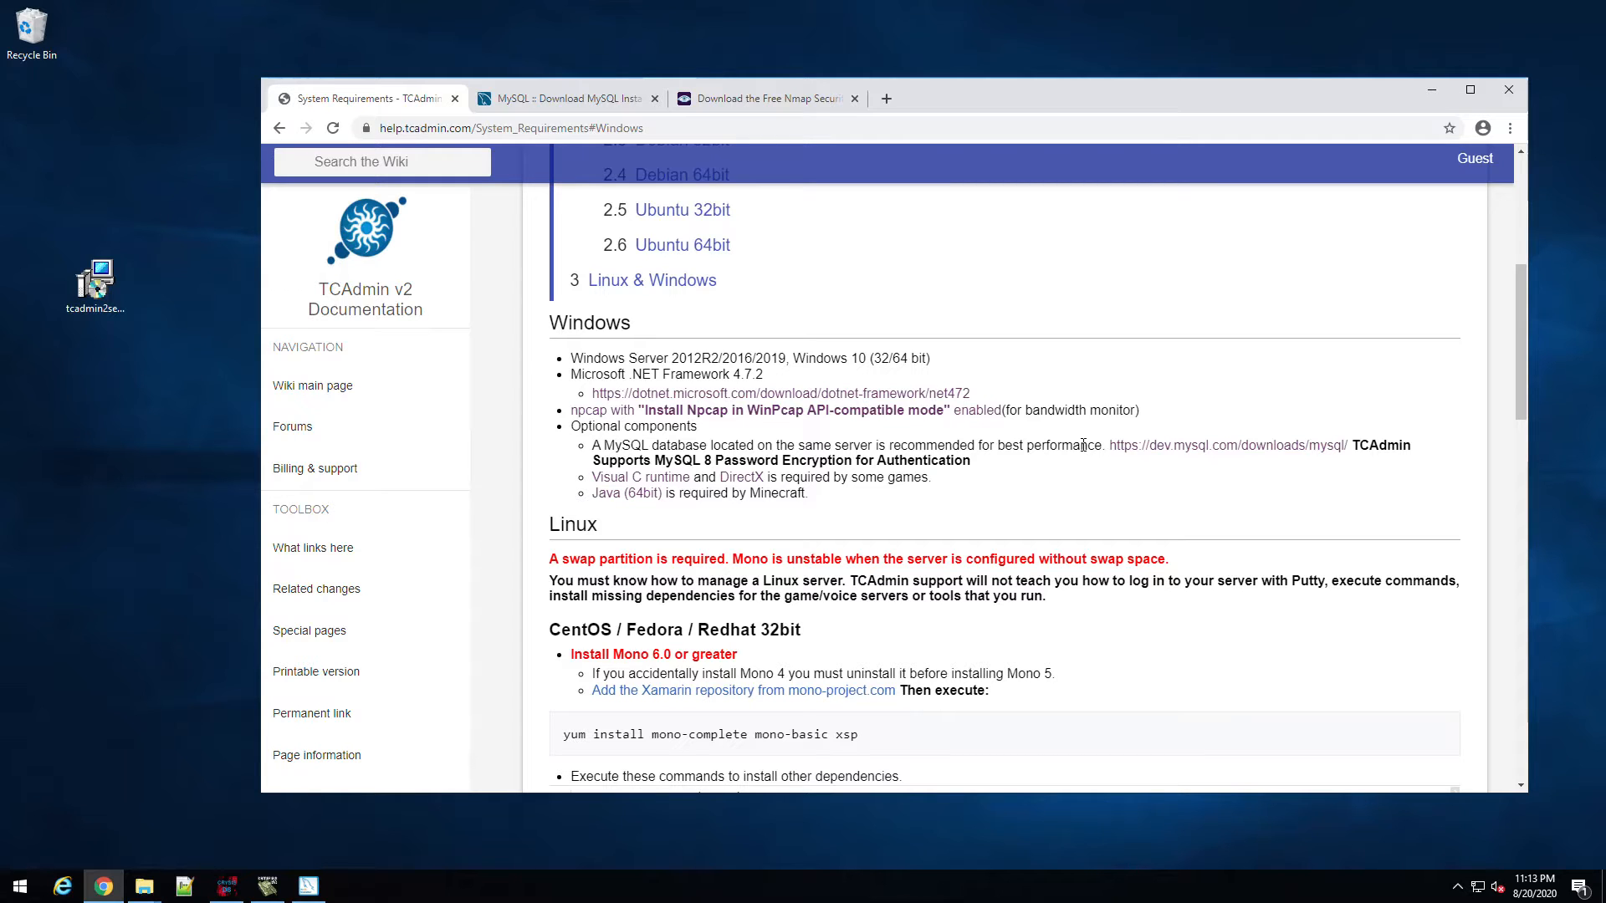
Step: Configure MySQL Server 8.0.21 as a standalone server on port 3306 with strong password encryption
left_click(309, 887)
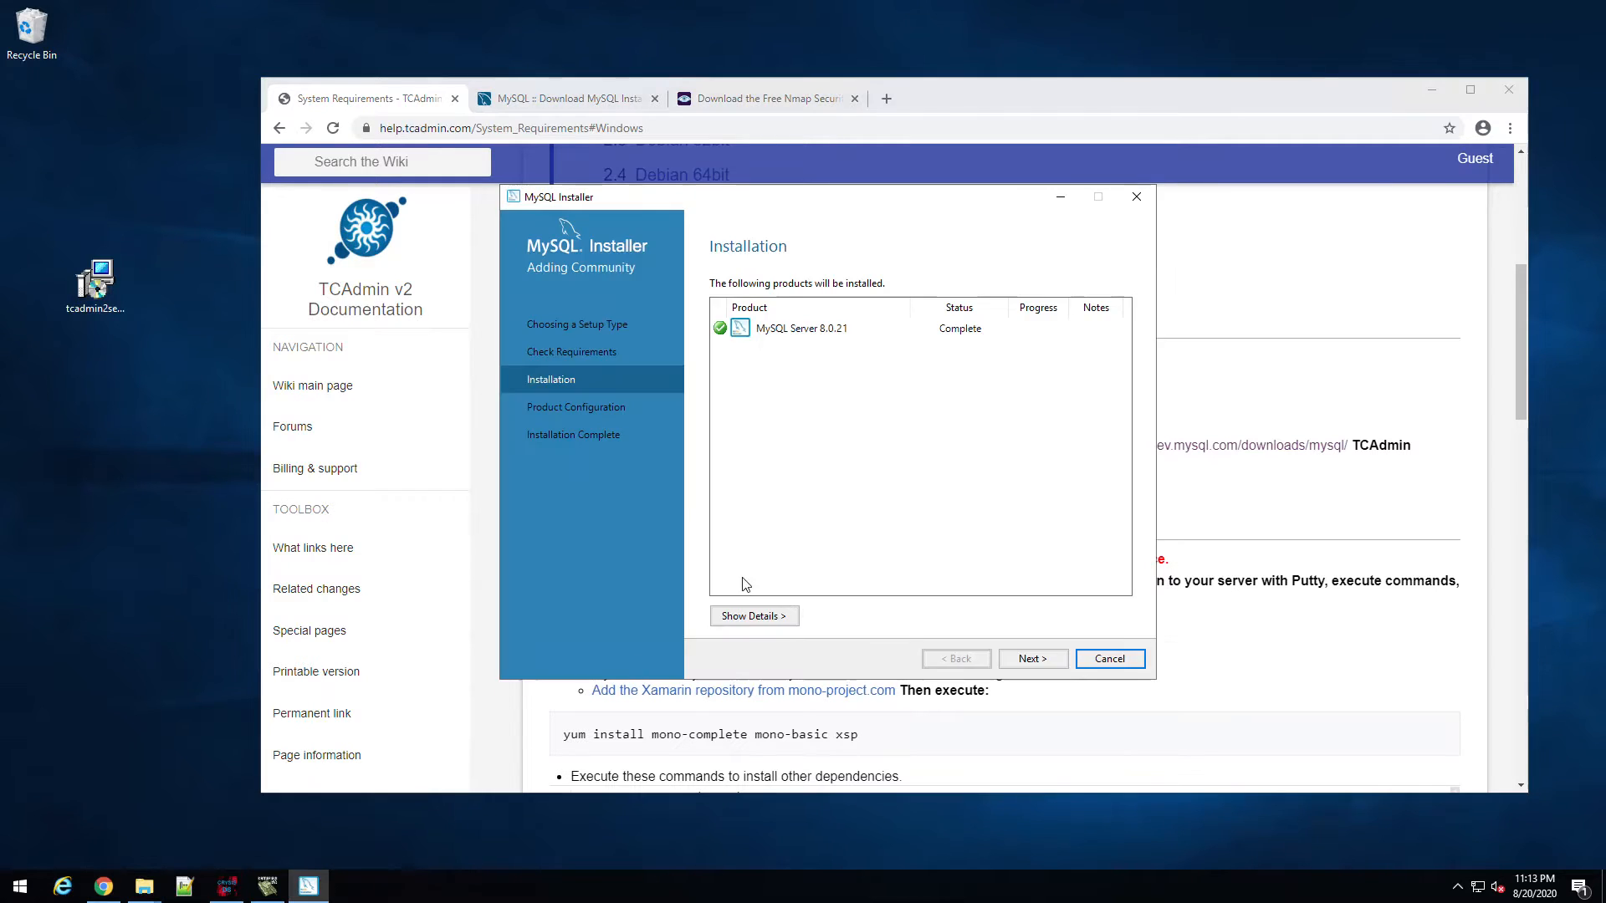
left_click(1035, 663)
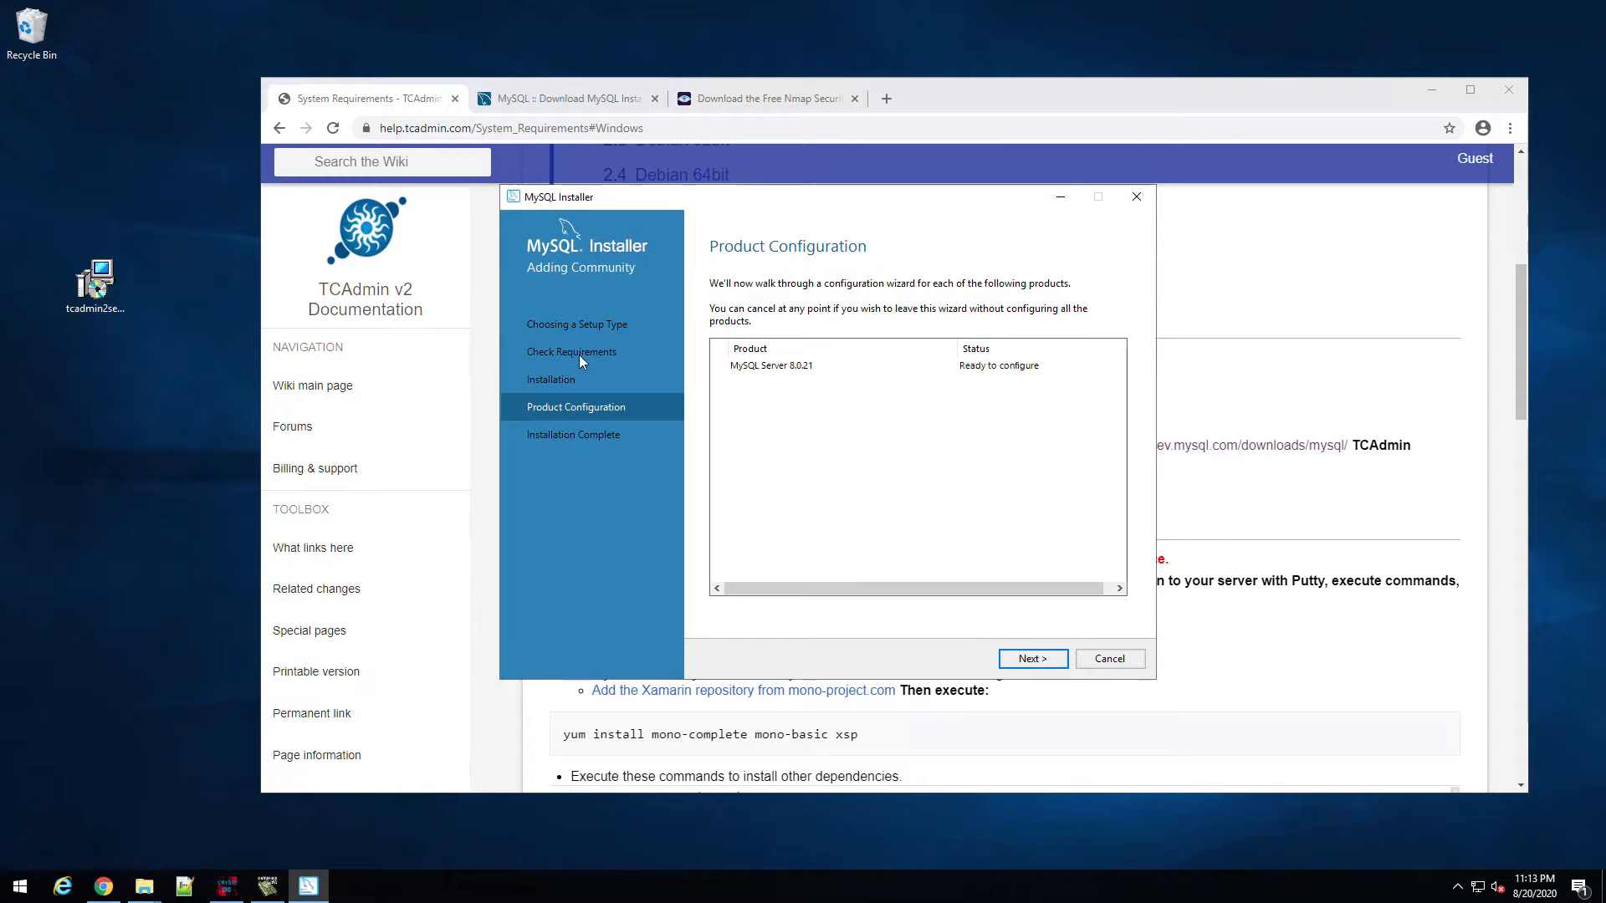
left_click(1035, 661)
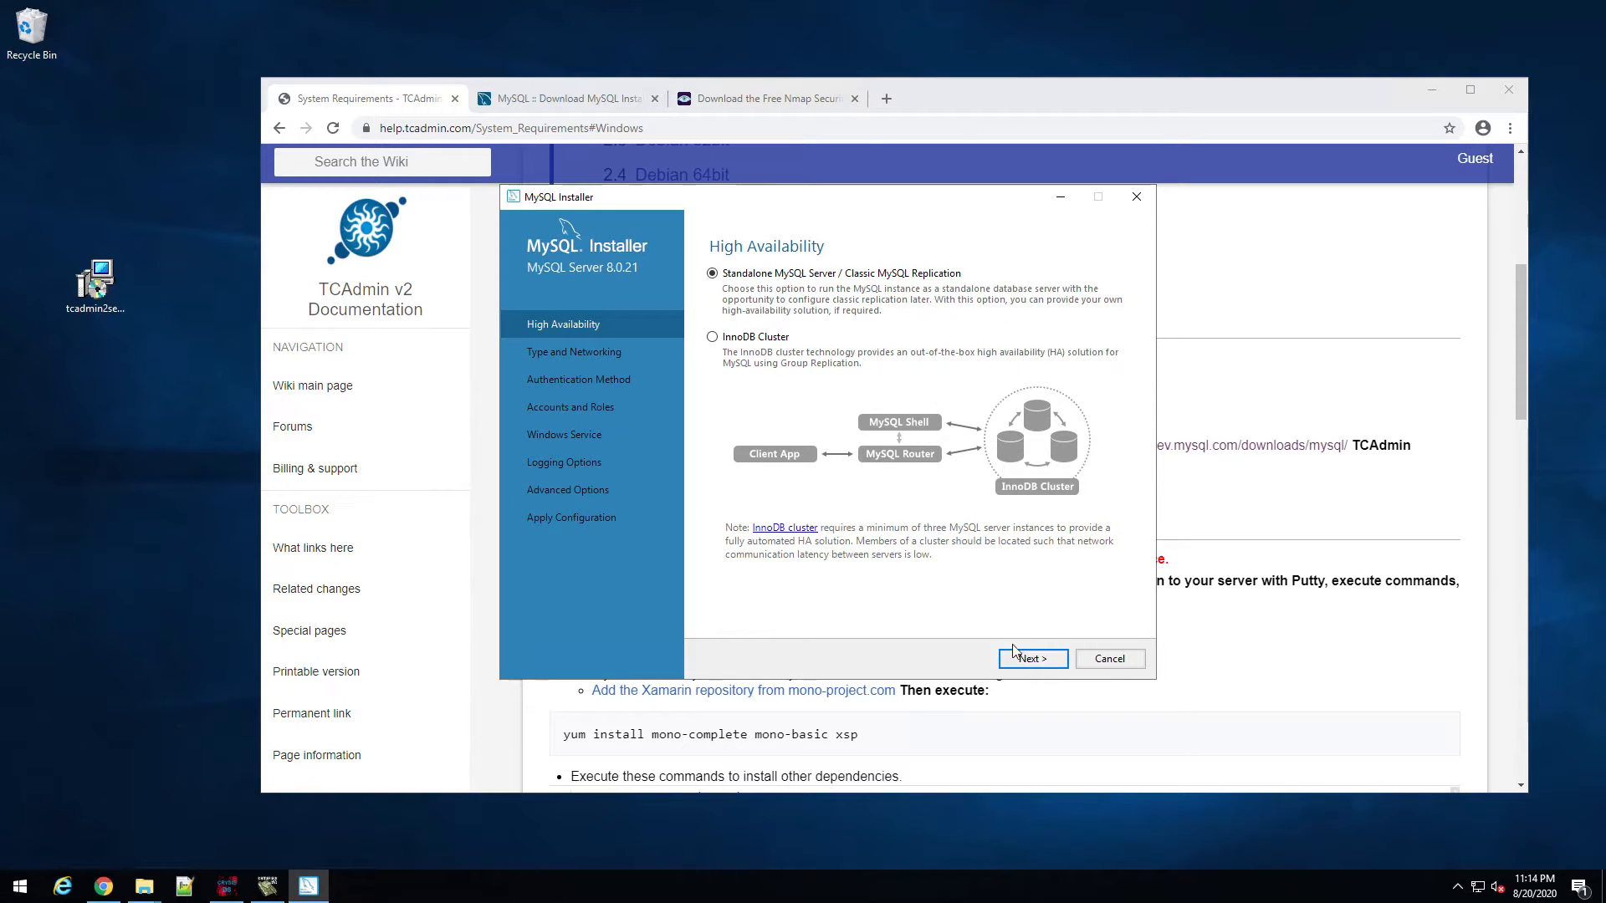
left_click(1029, 661)
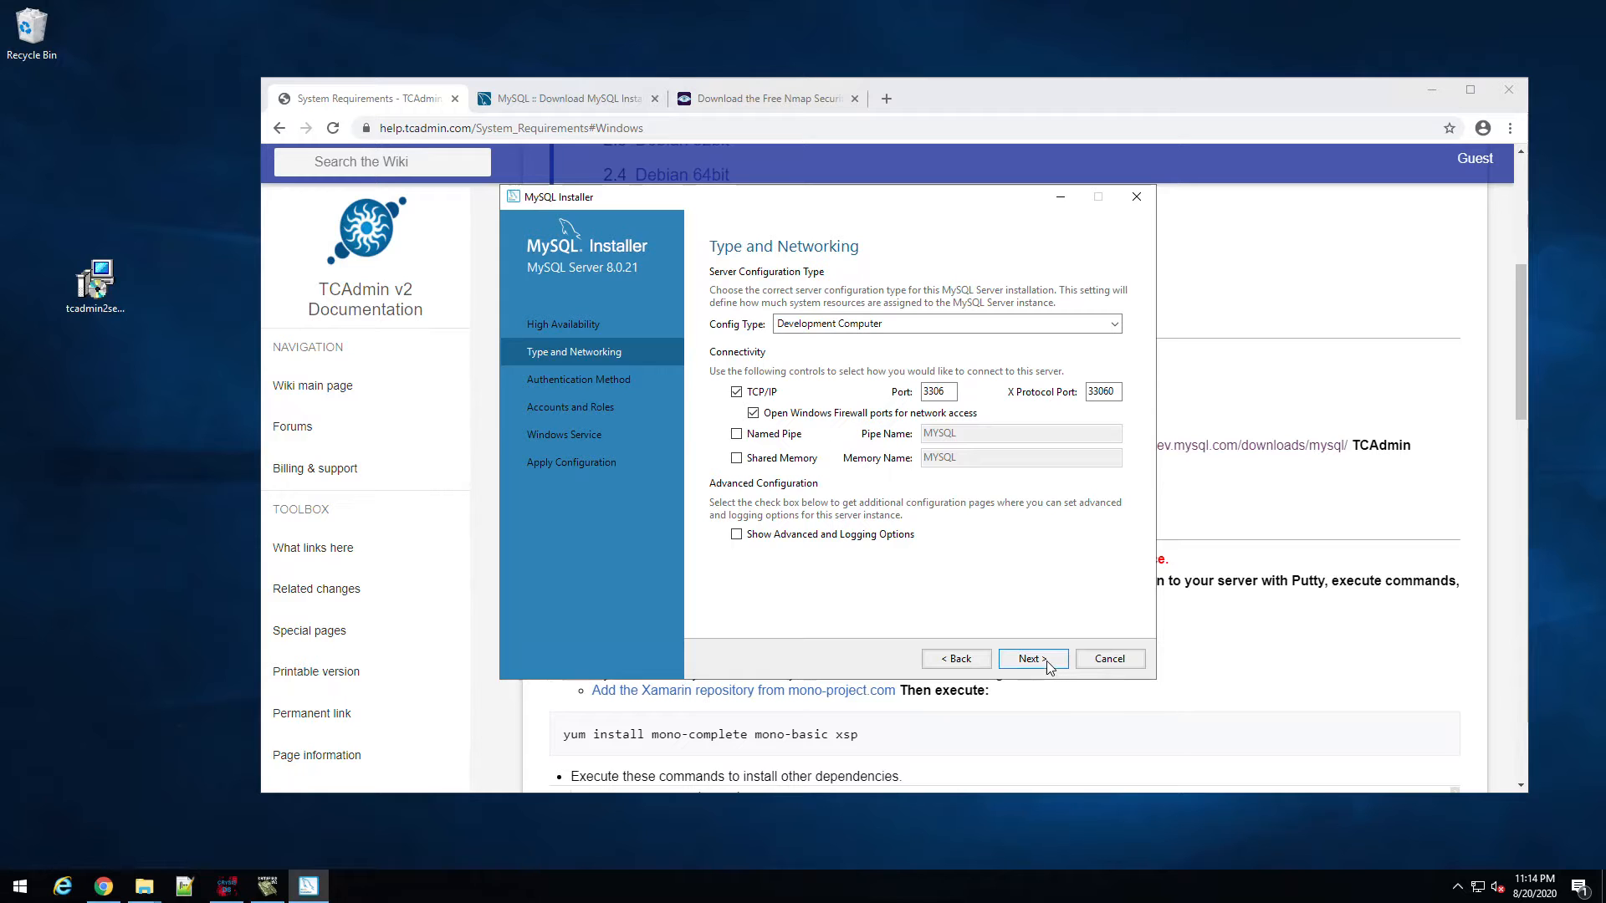
left_click(1046, 664)
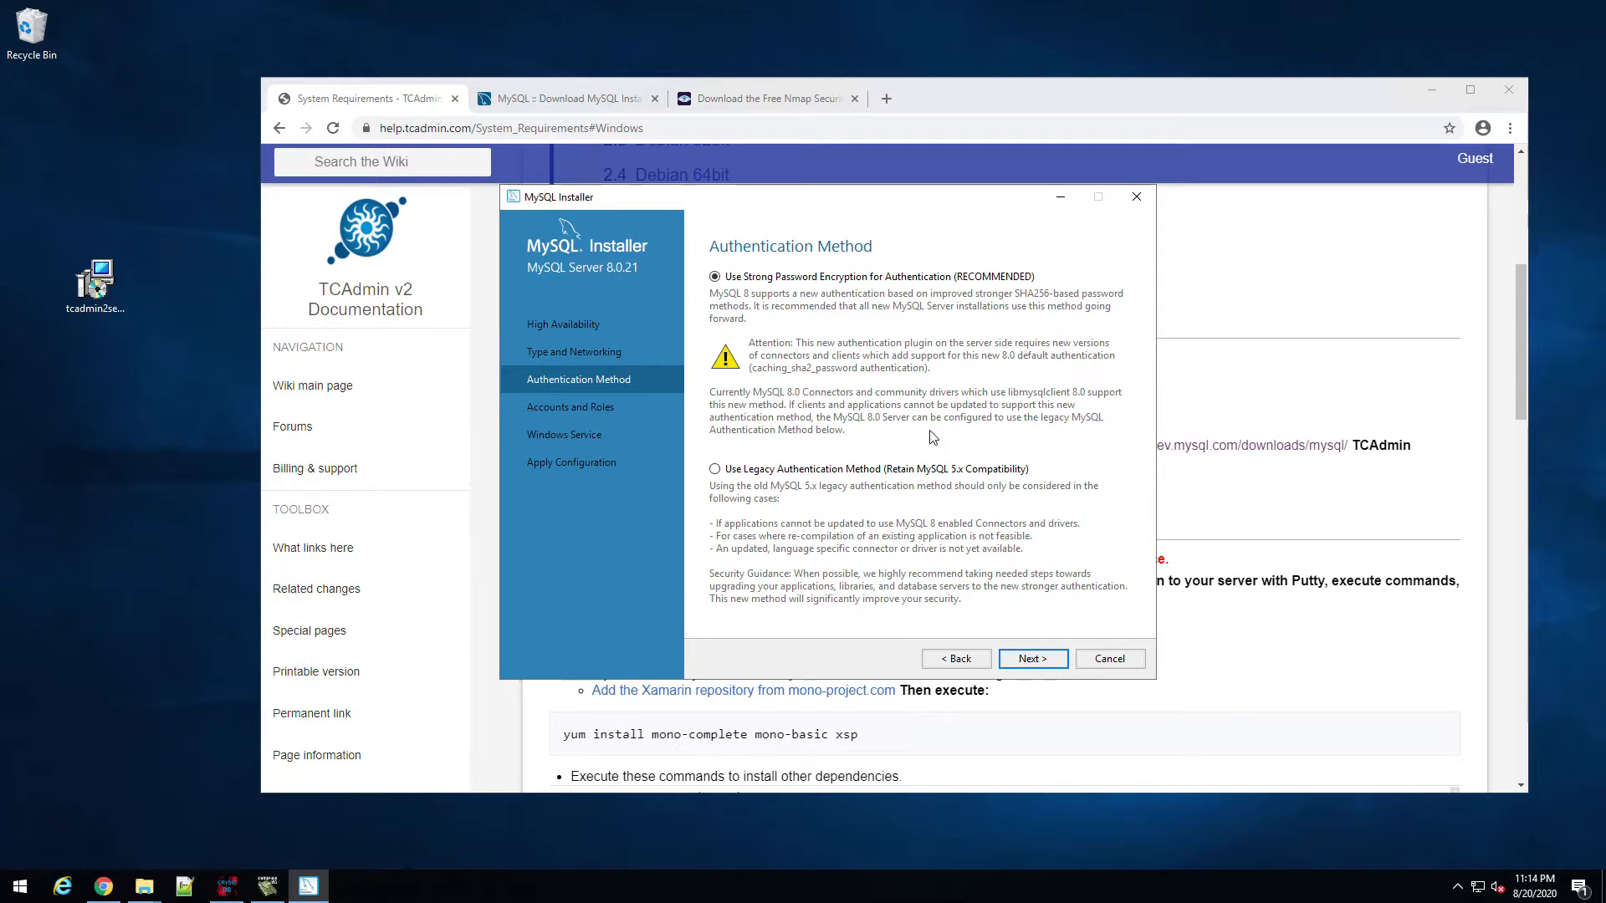
left_click(1038, 661)
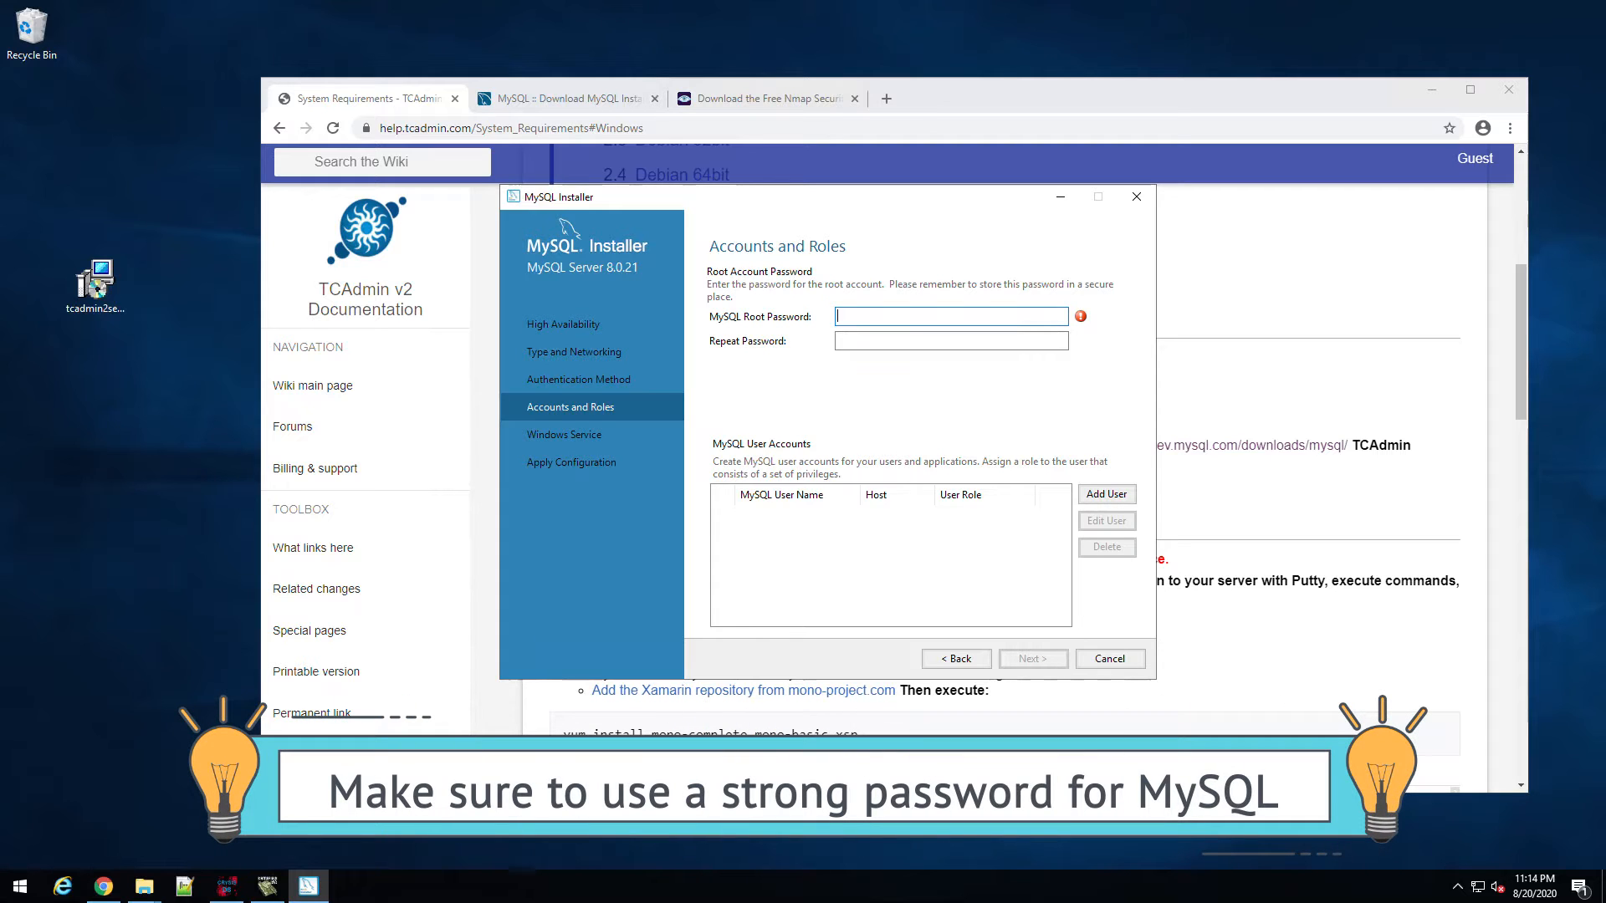
Step: Enter and confirm the root password, keep the Windows service defaults, and execute the configuration
key("ctrl+v")
left_click(890, 340)
key("ctrl+v")
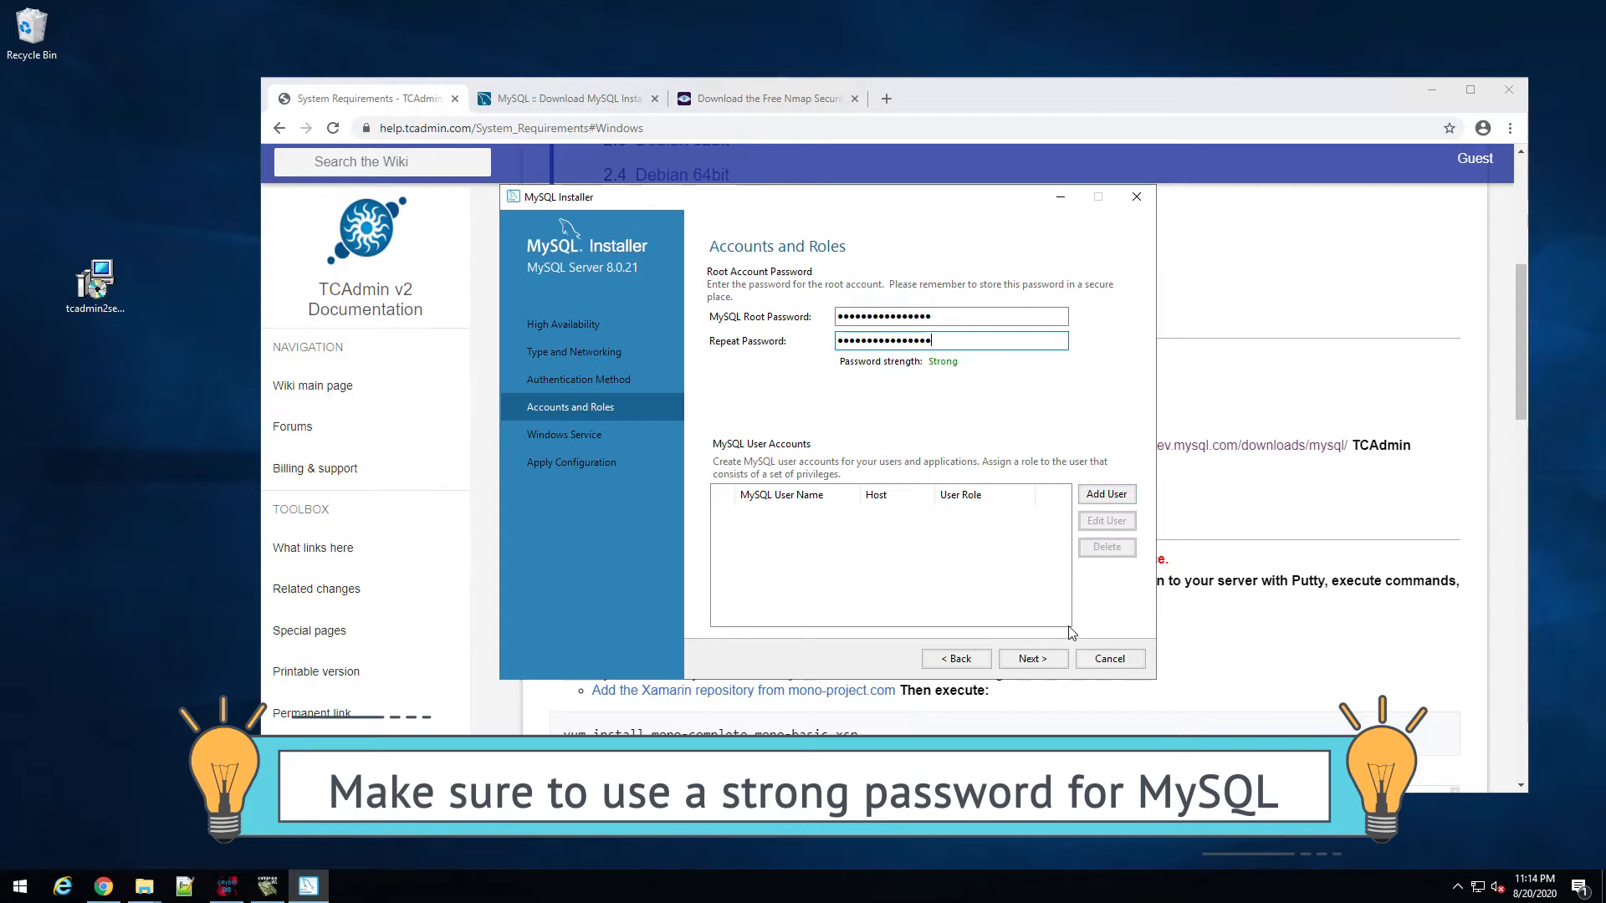
left_click(1032, 659)
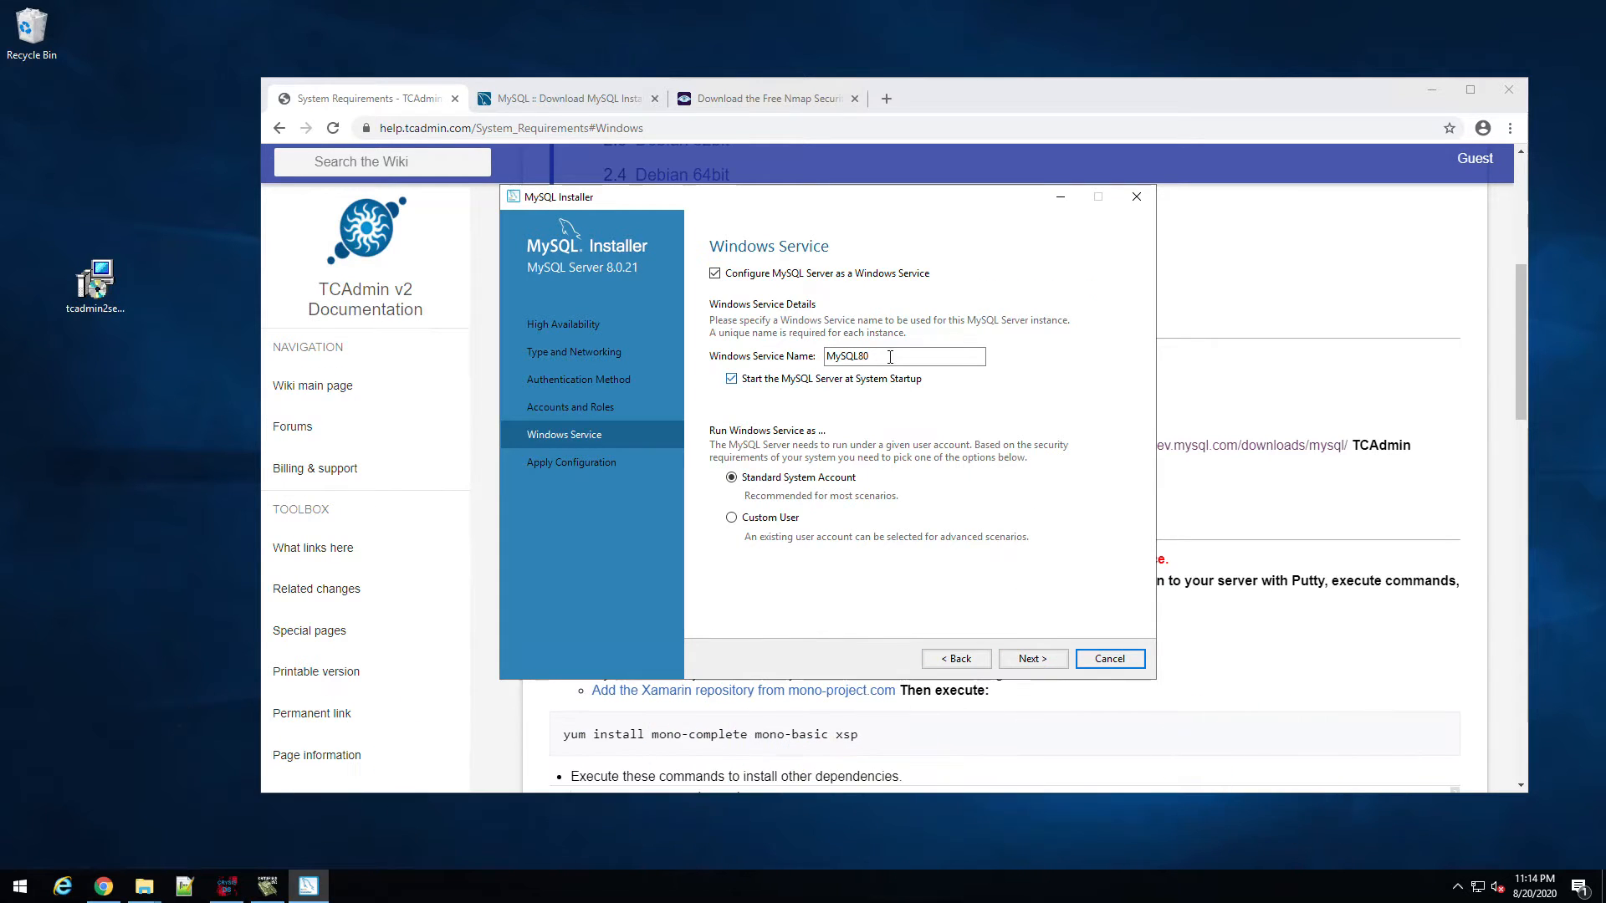
left_click(1036, 661)
left_click(1034, 660)
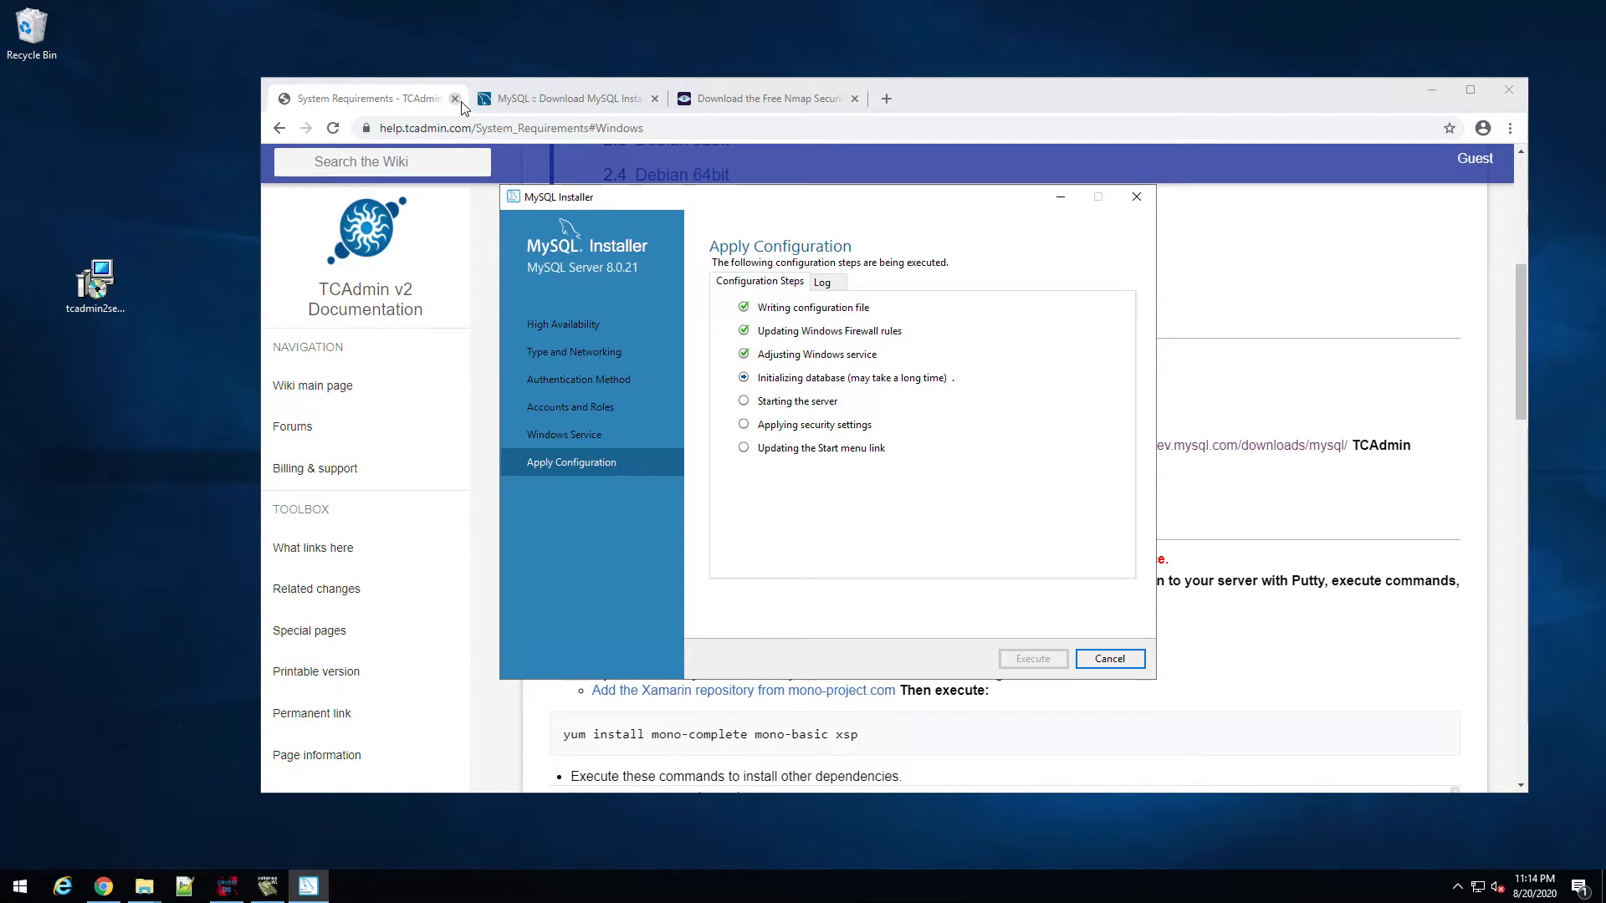
Step: Read the optional components, noting the MySQL recommendation and Java for Minecraft, then return to MySQL Installer
left_click(407, 105)
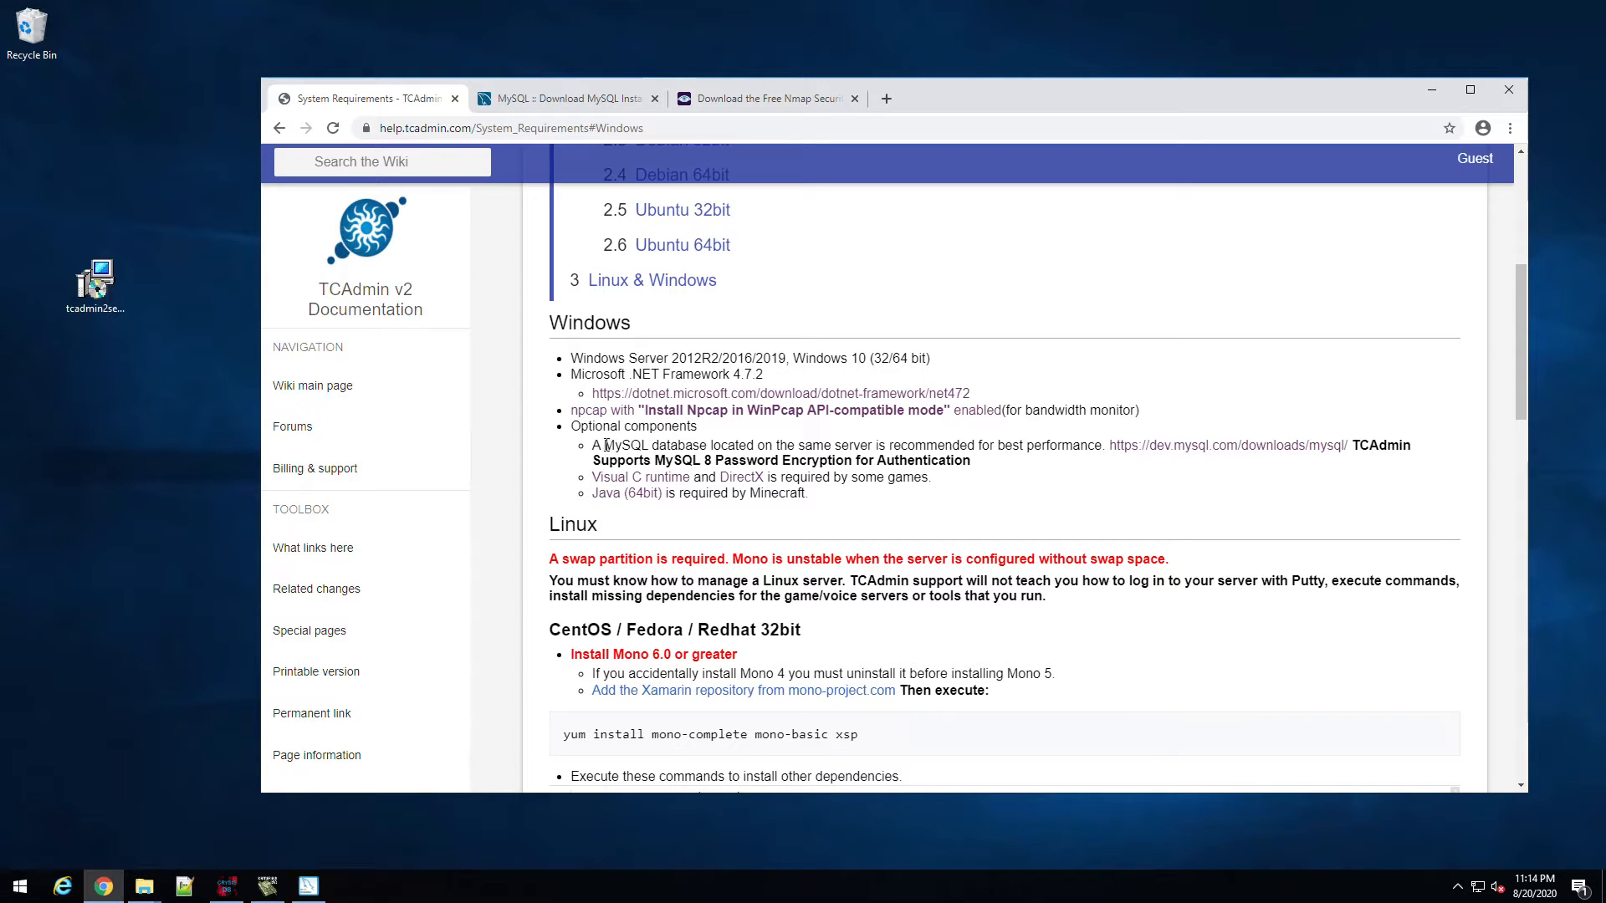
left_click_drag(606, 446, 772, 443)
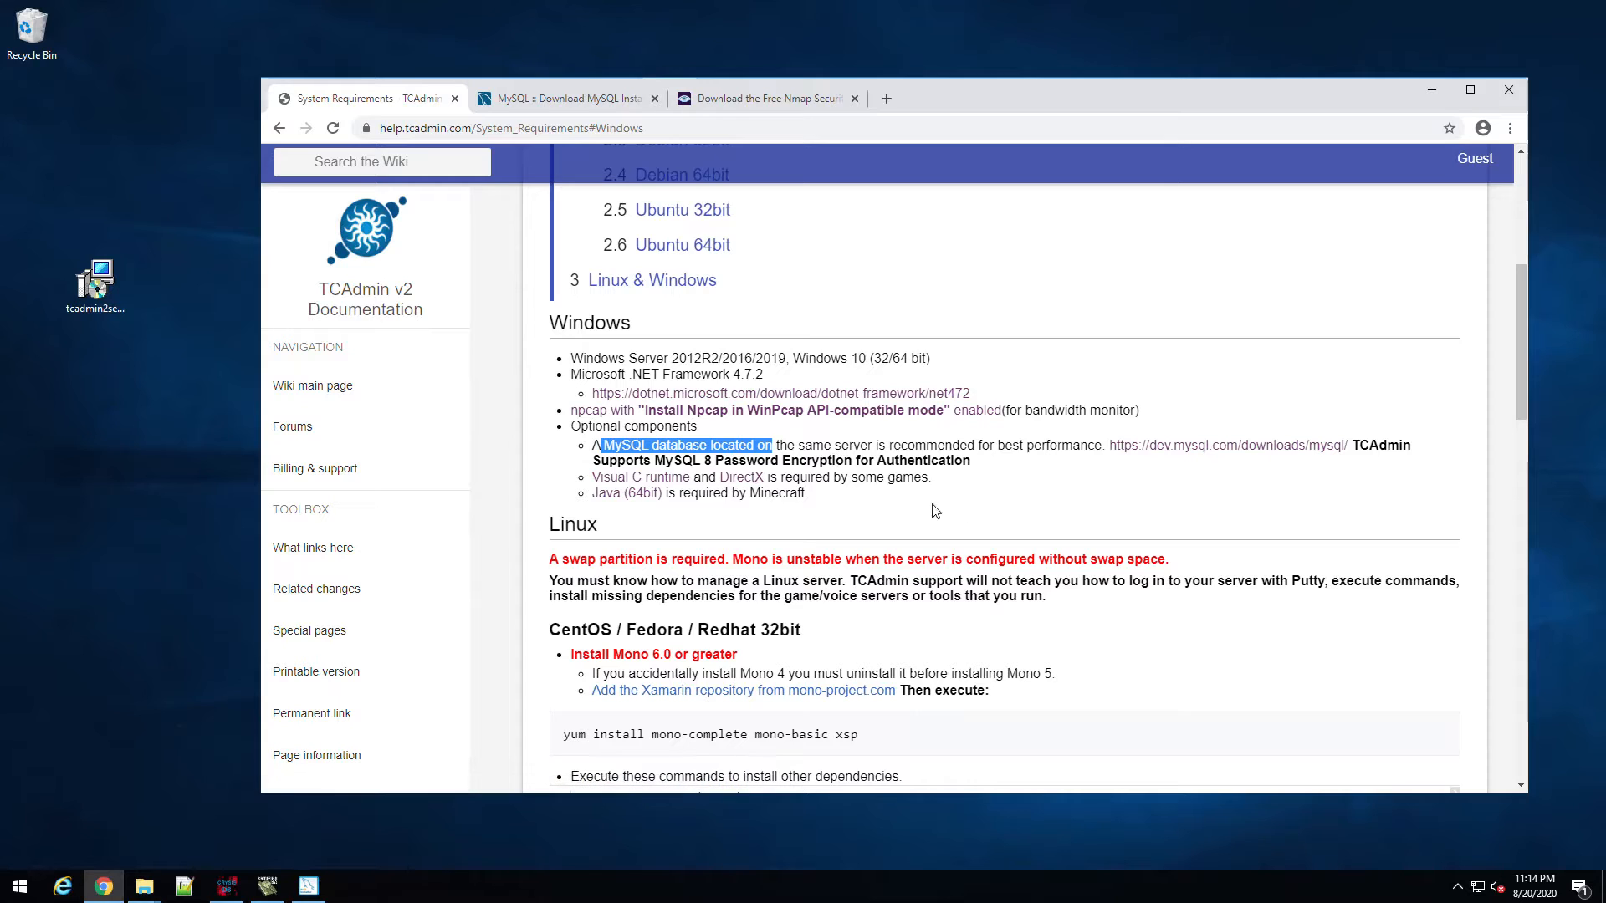
left_click_drag(750, 494, 802, 494)
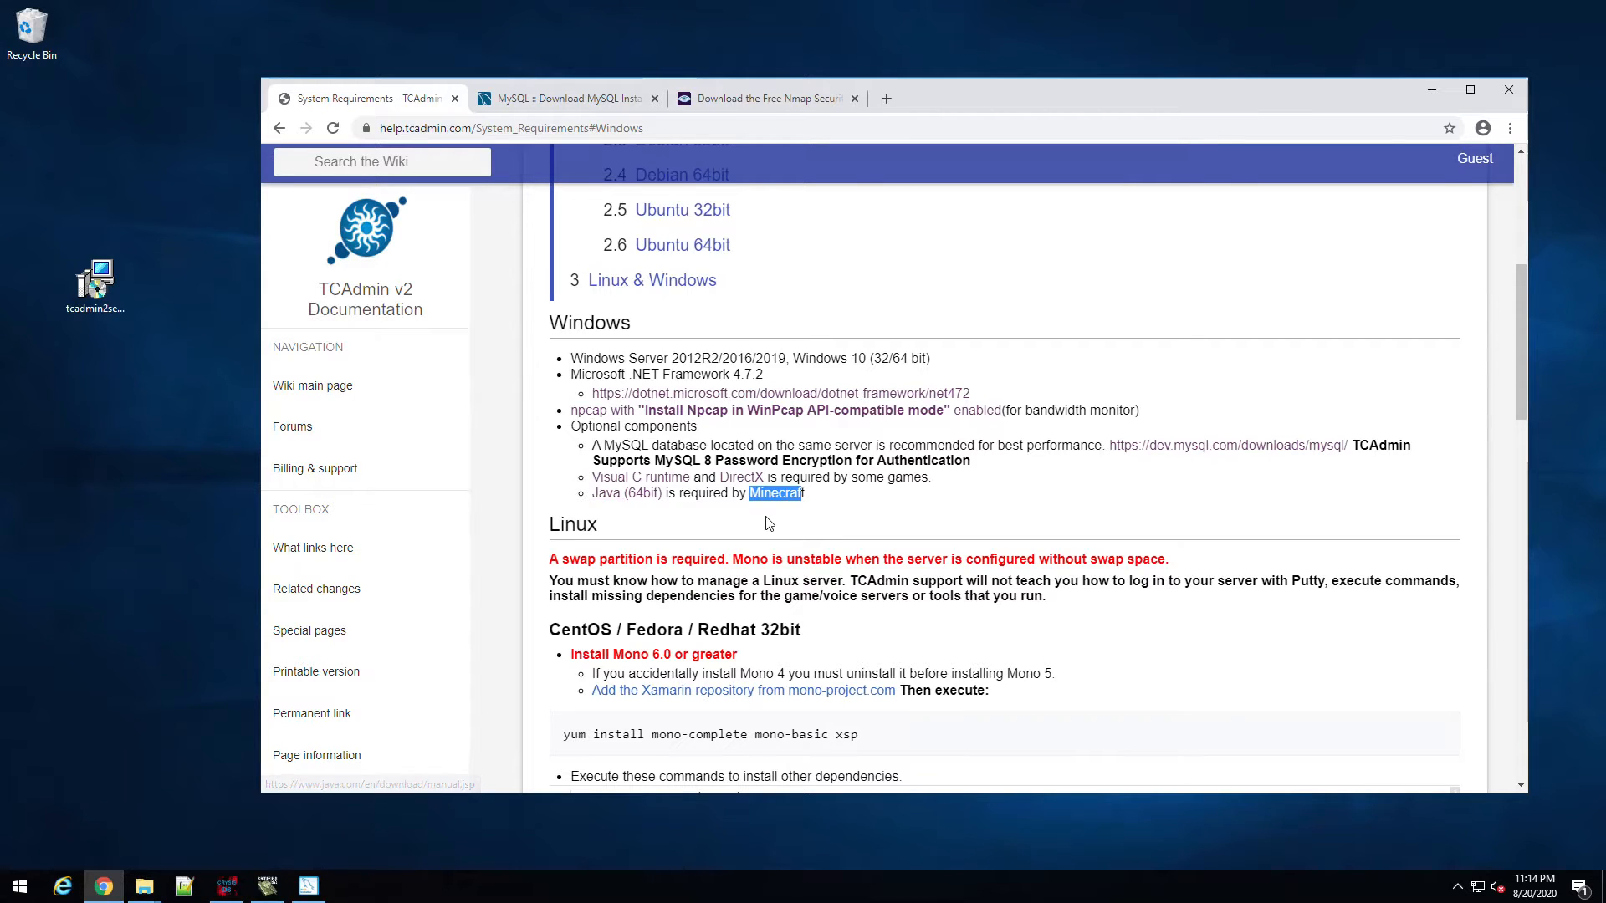
scroll(765, 519, "down", 1)
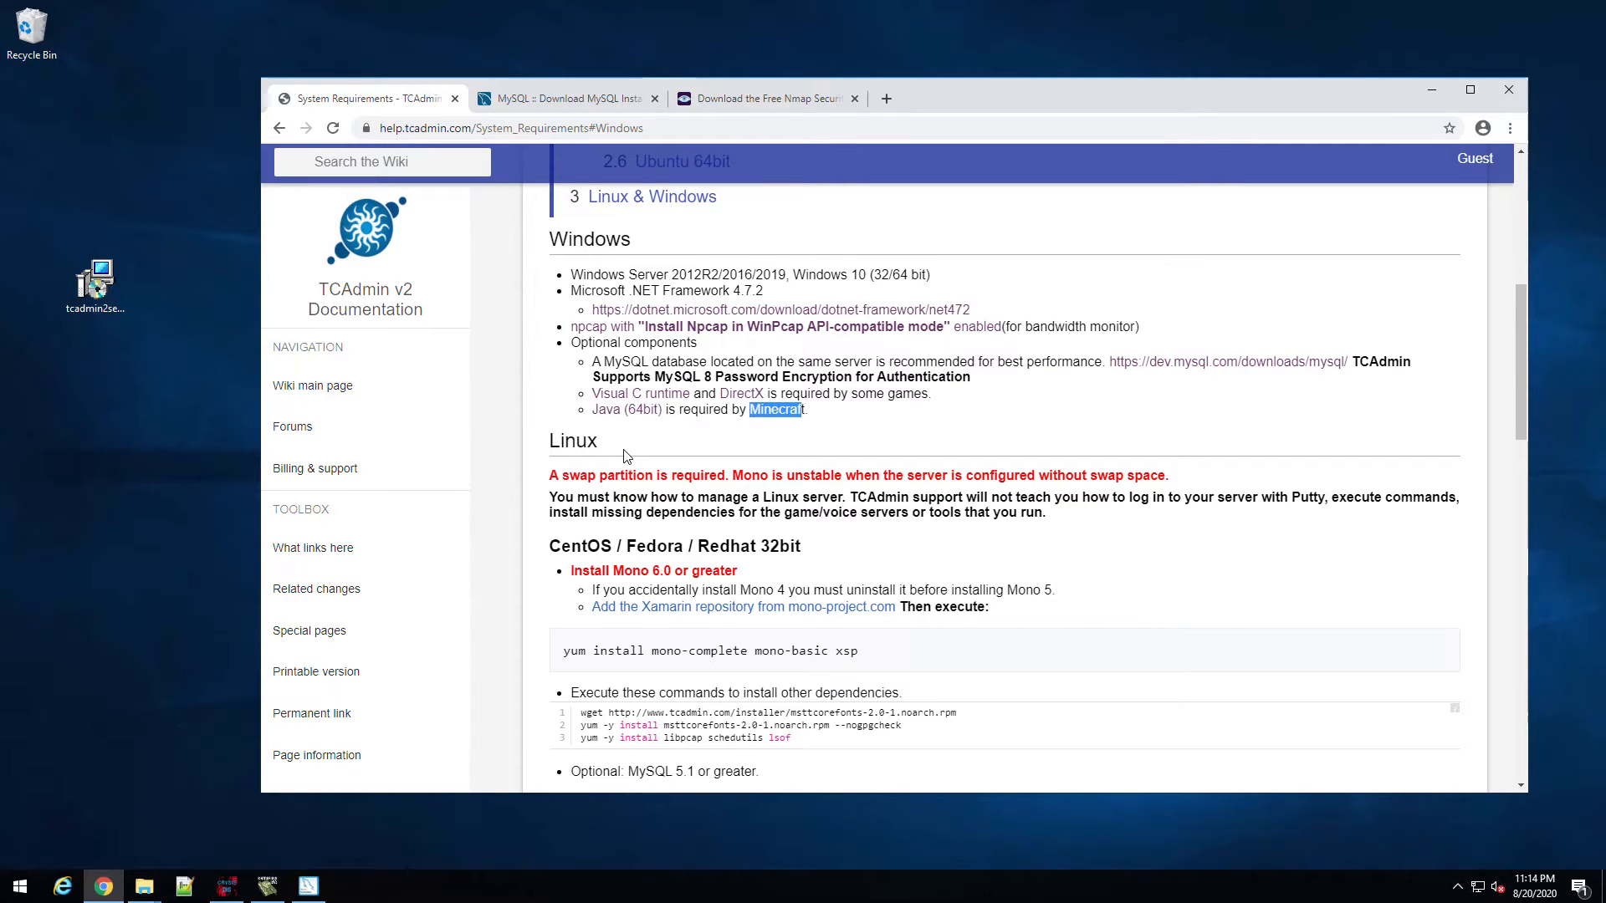
left_click_drag(94, 283, 156, 284)
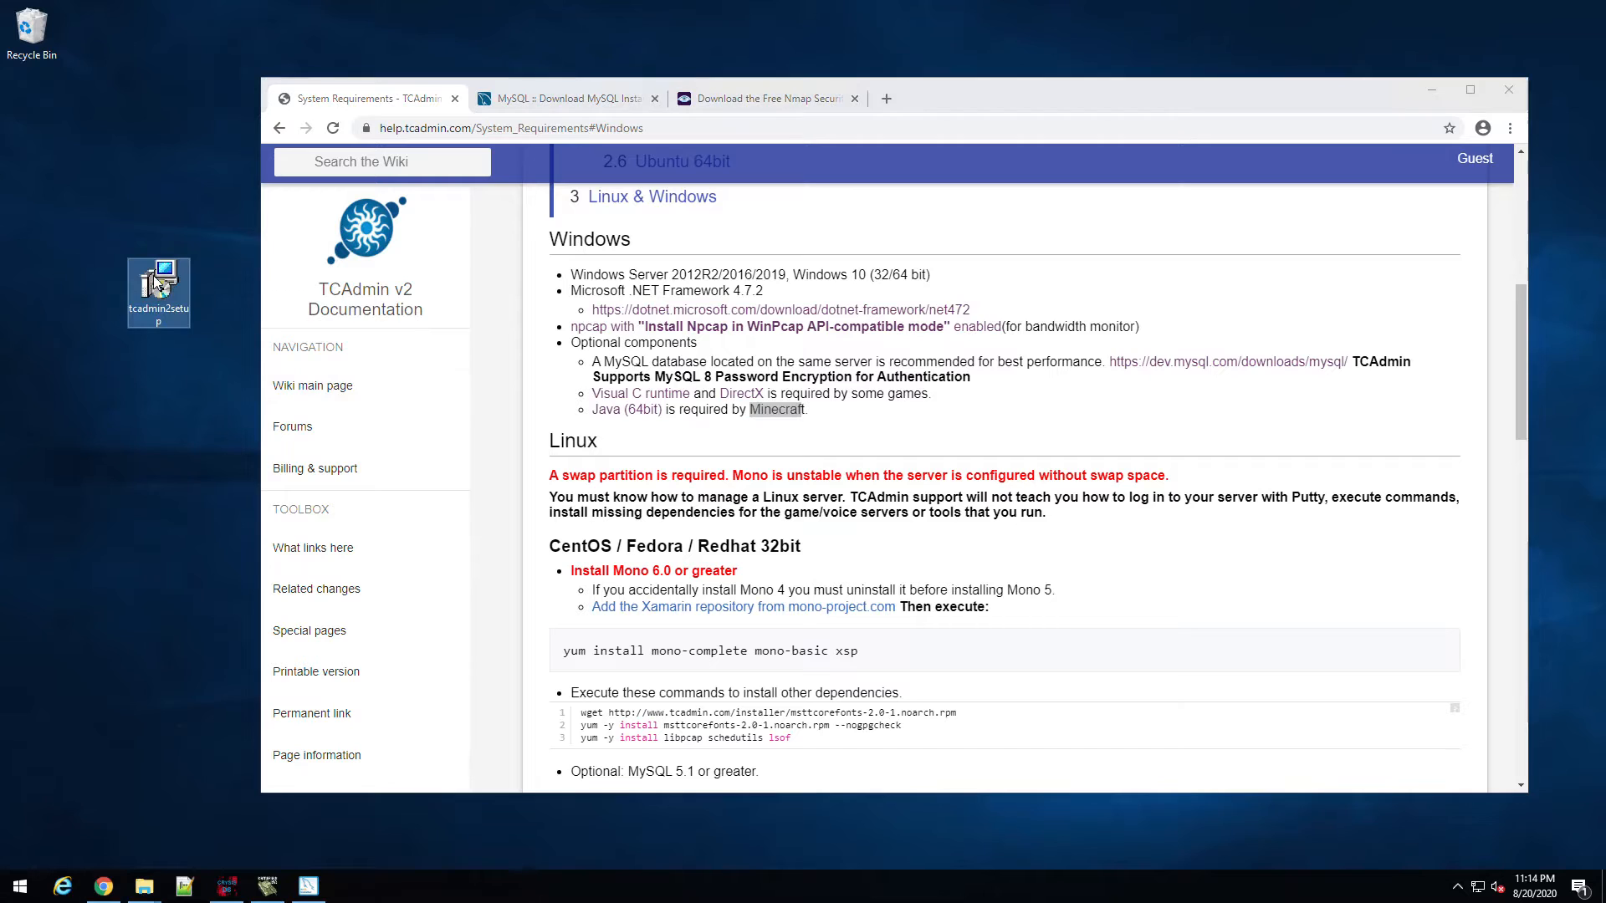
left_click(308, 886)
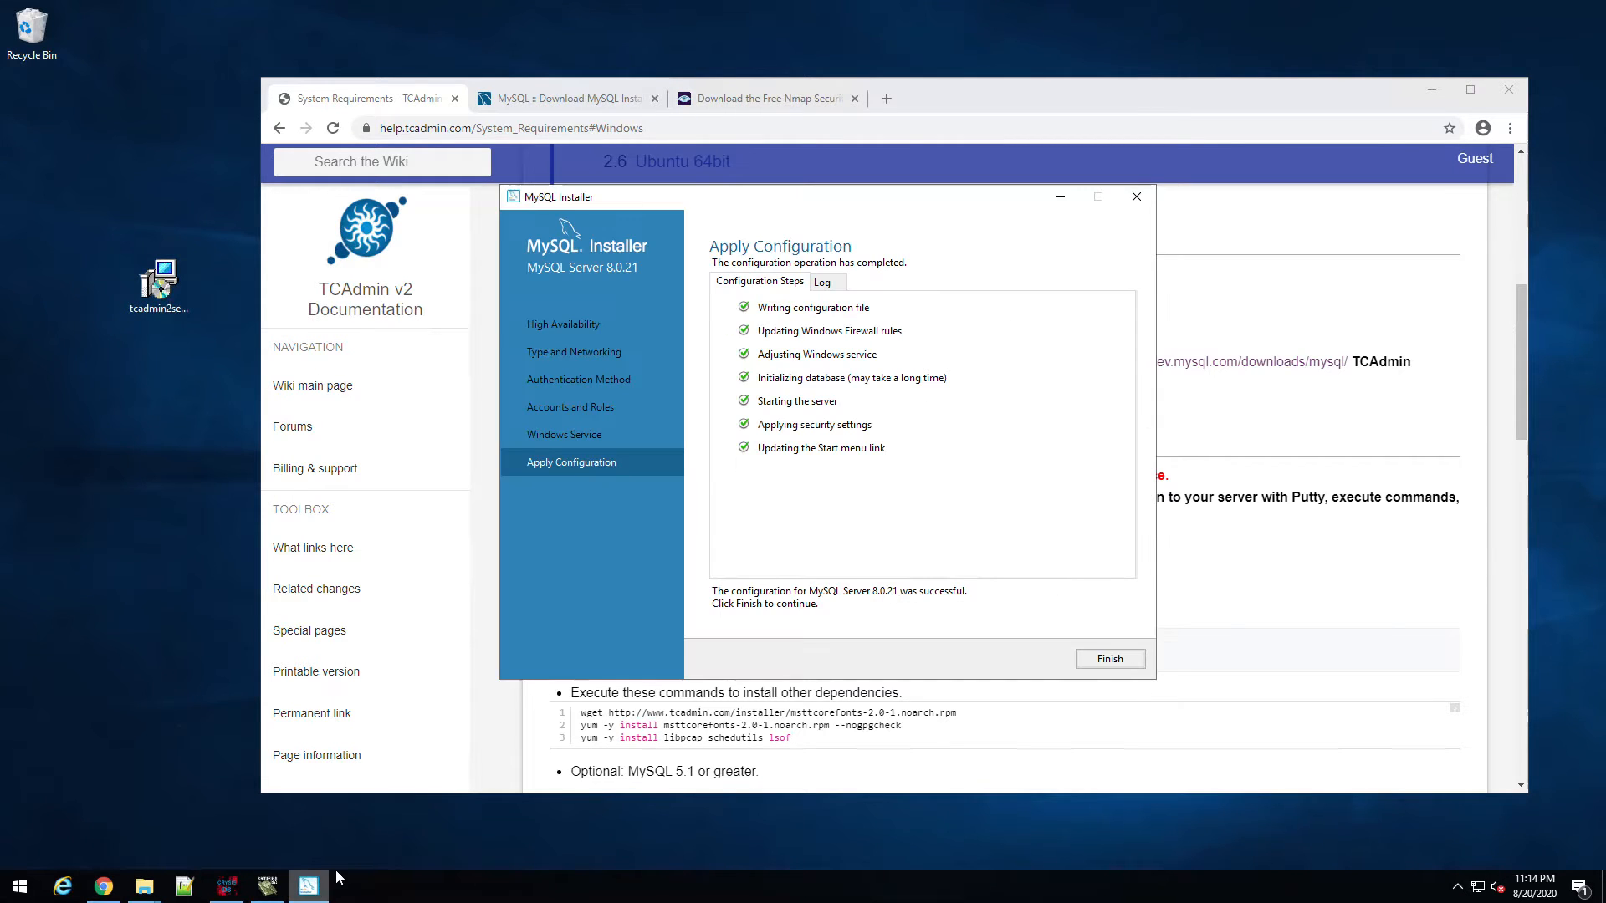
Step: Finish the MySQL Server configuration and close MySQL Installer
left_click(1112, 663)
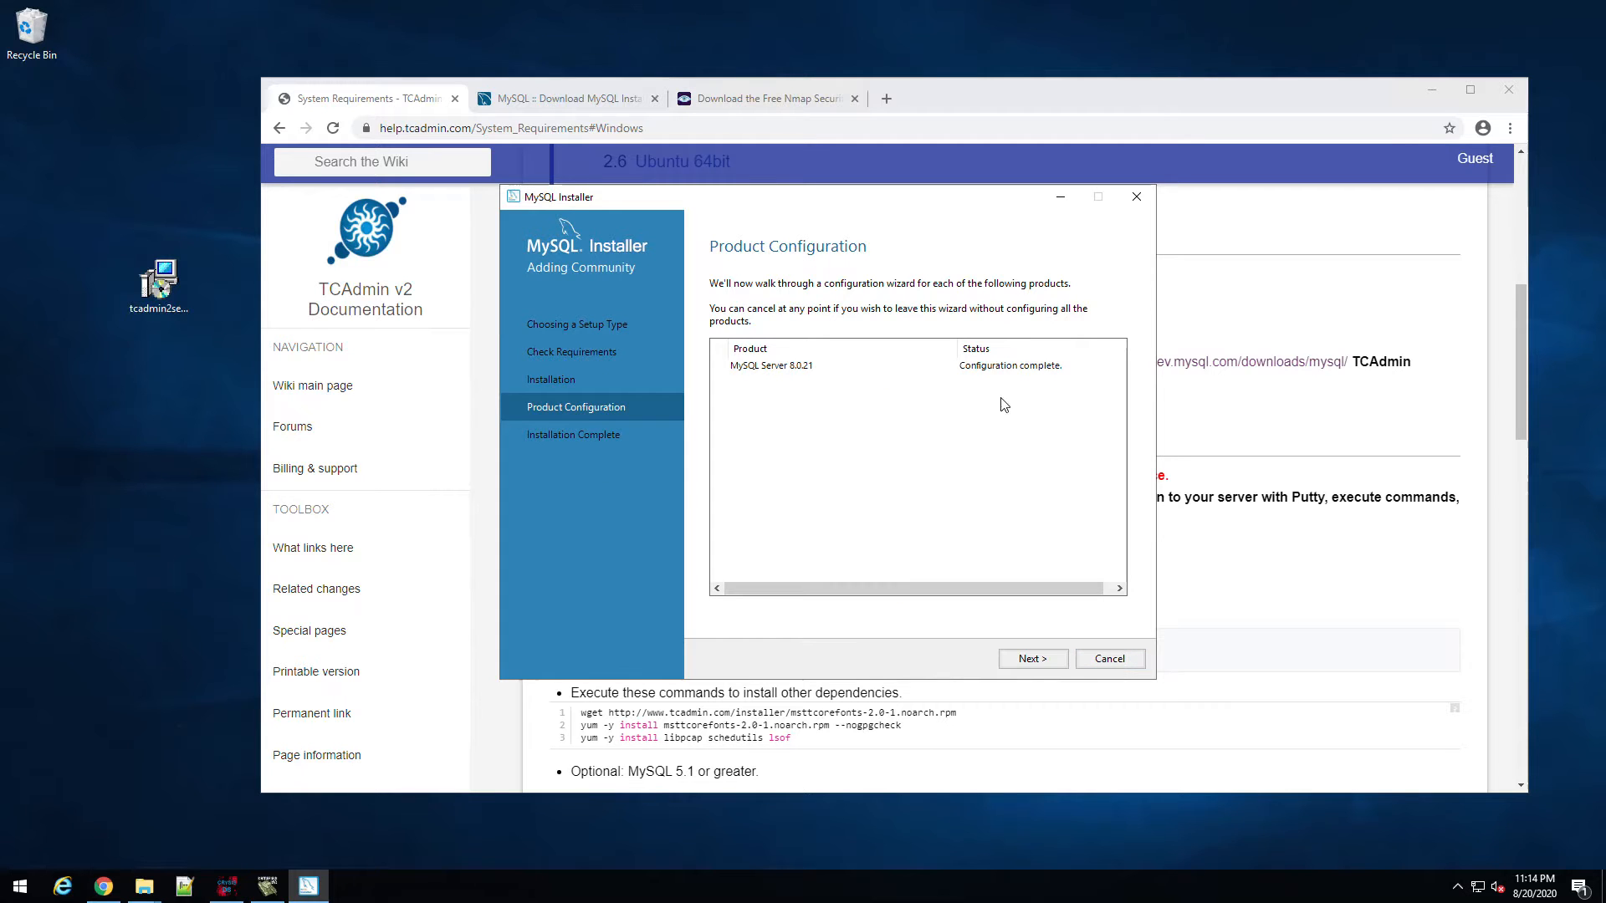
left_click(1029, 659)
left_click(1118, 666)
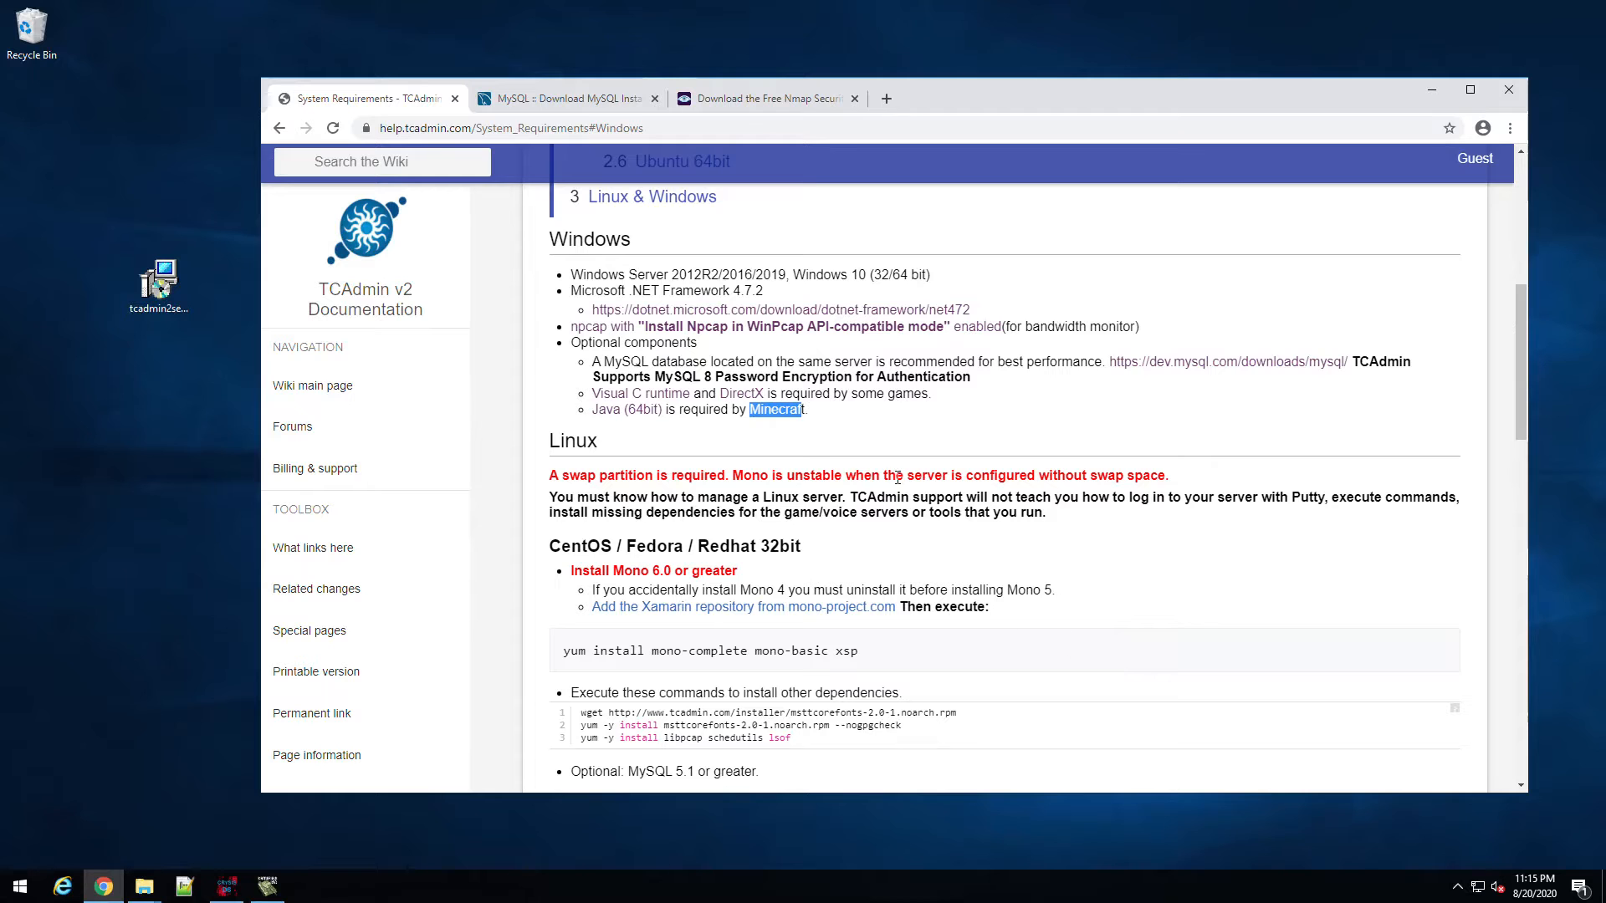
Step: Close the MySQL and Nmap download tabs and the wiki browser window
left_click(585, 100)
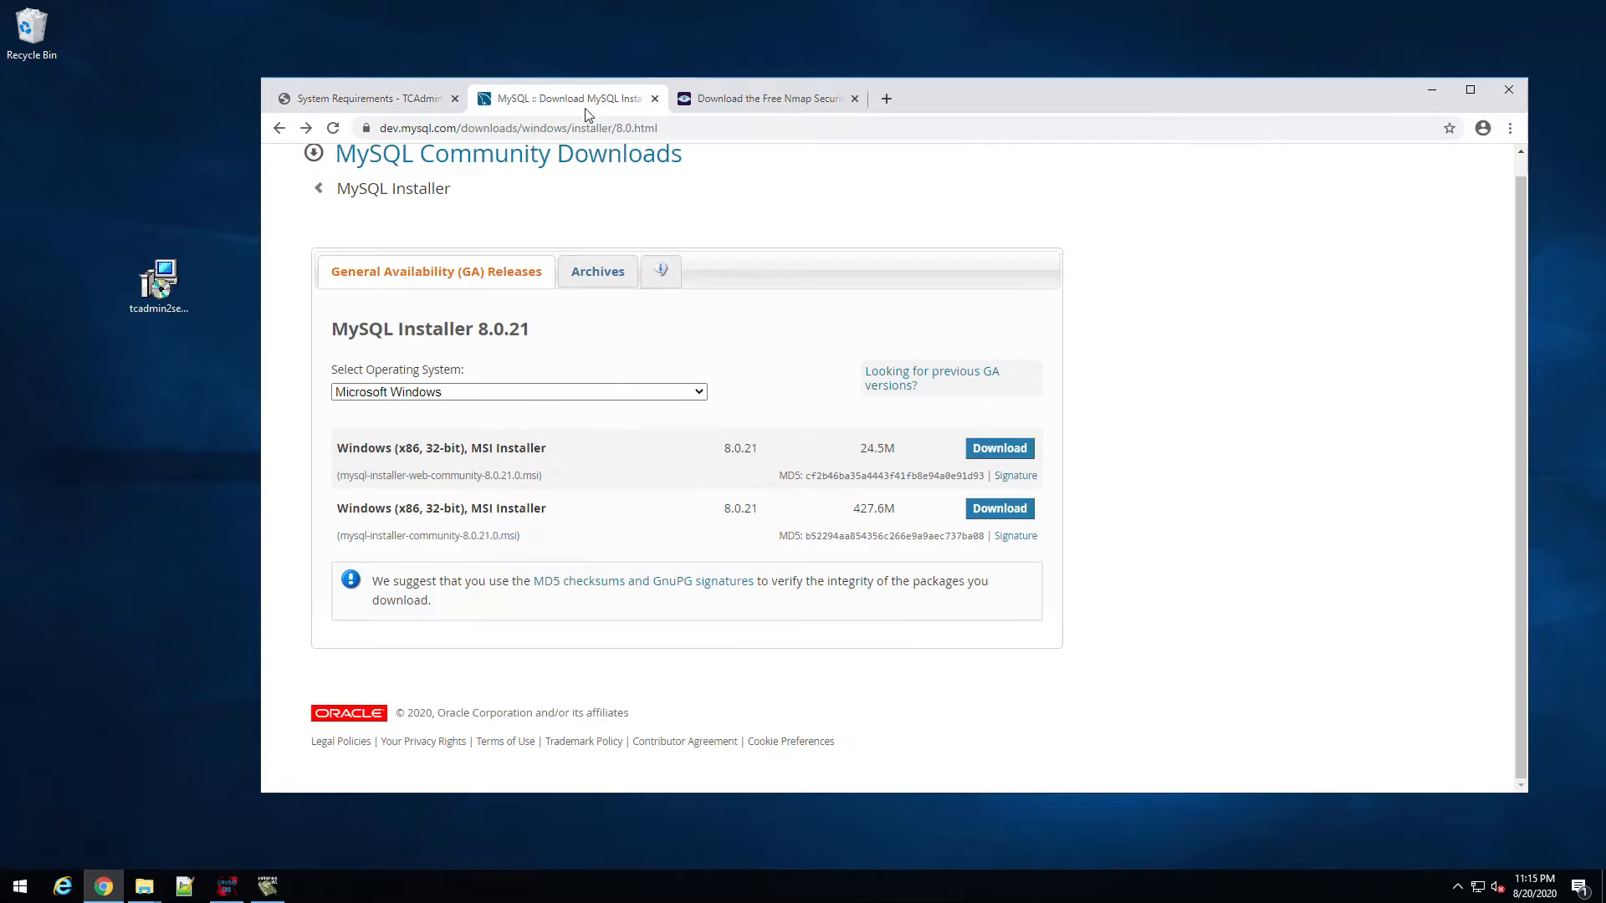
left_click(655, 99)
left_click(655, 99)
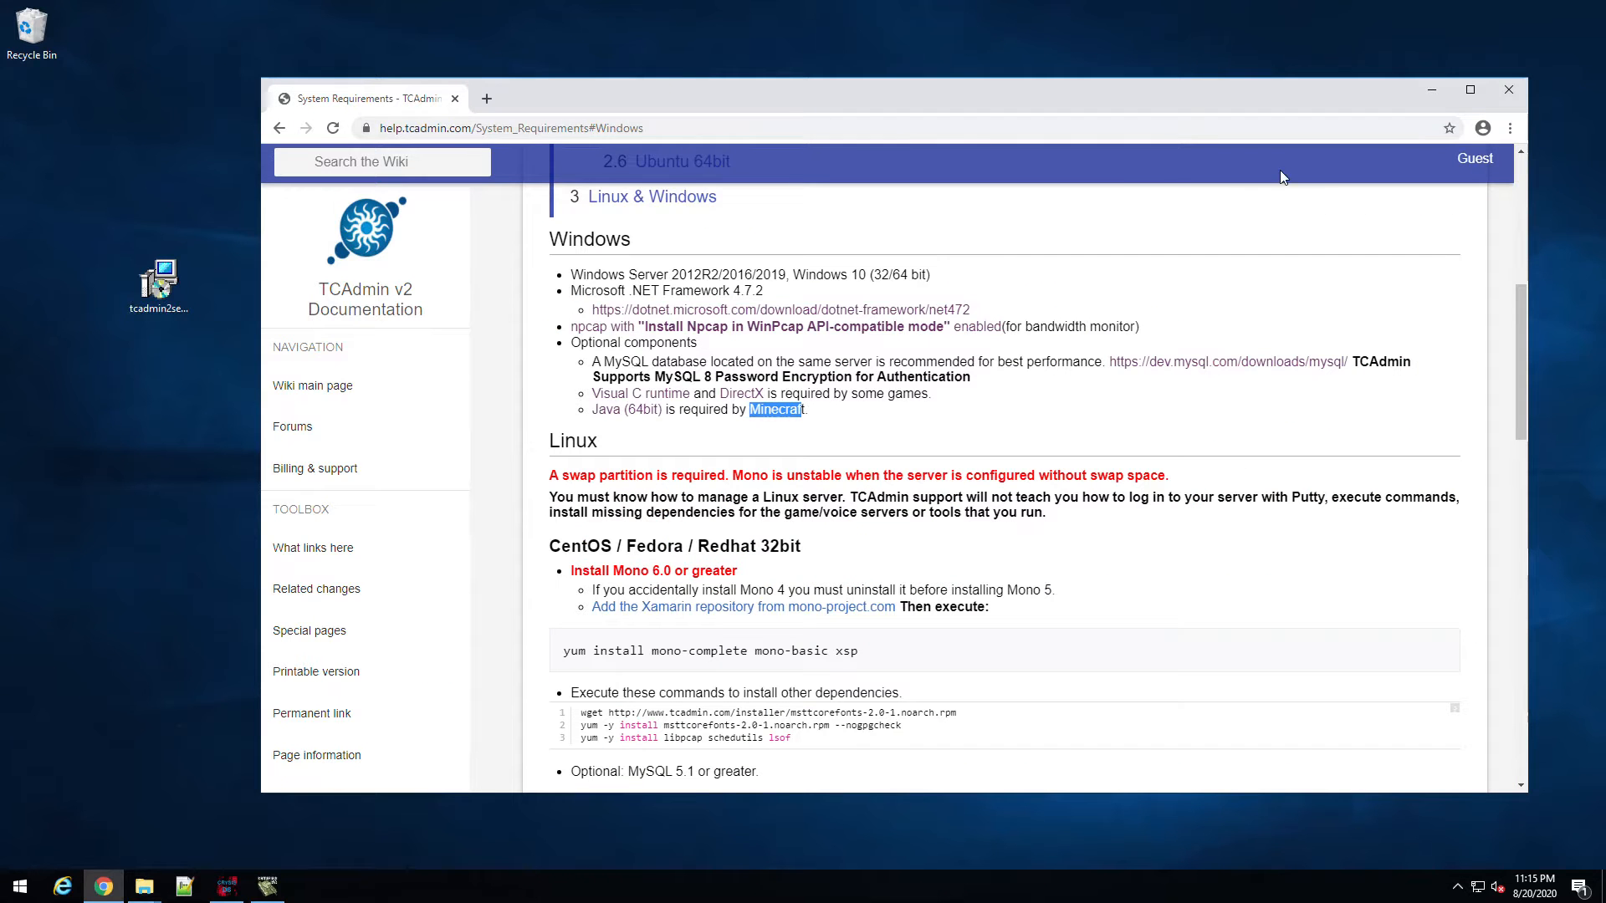
left_click(1506, 92)
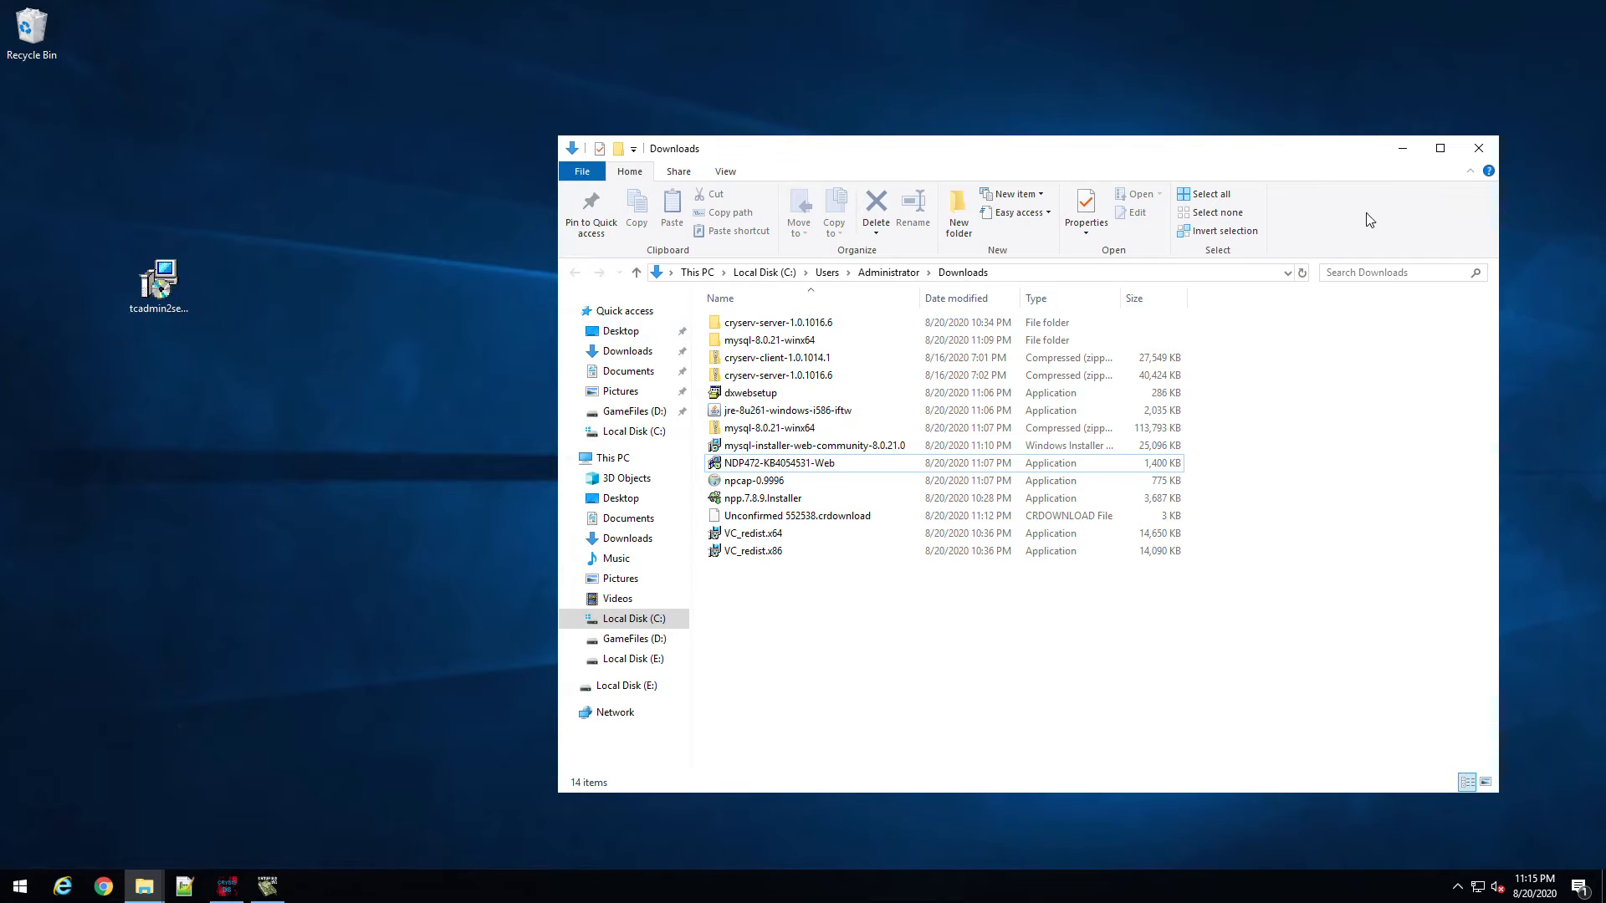
Step: Close the Downloads window, place tcadmin2setup below the Recycle Bin, and empty the bin
left_click(1479, 148)
left_click_drag(159, 293, 67, 122)
right_click(32, 38)
left_click(84, 67)
key("Return")
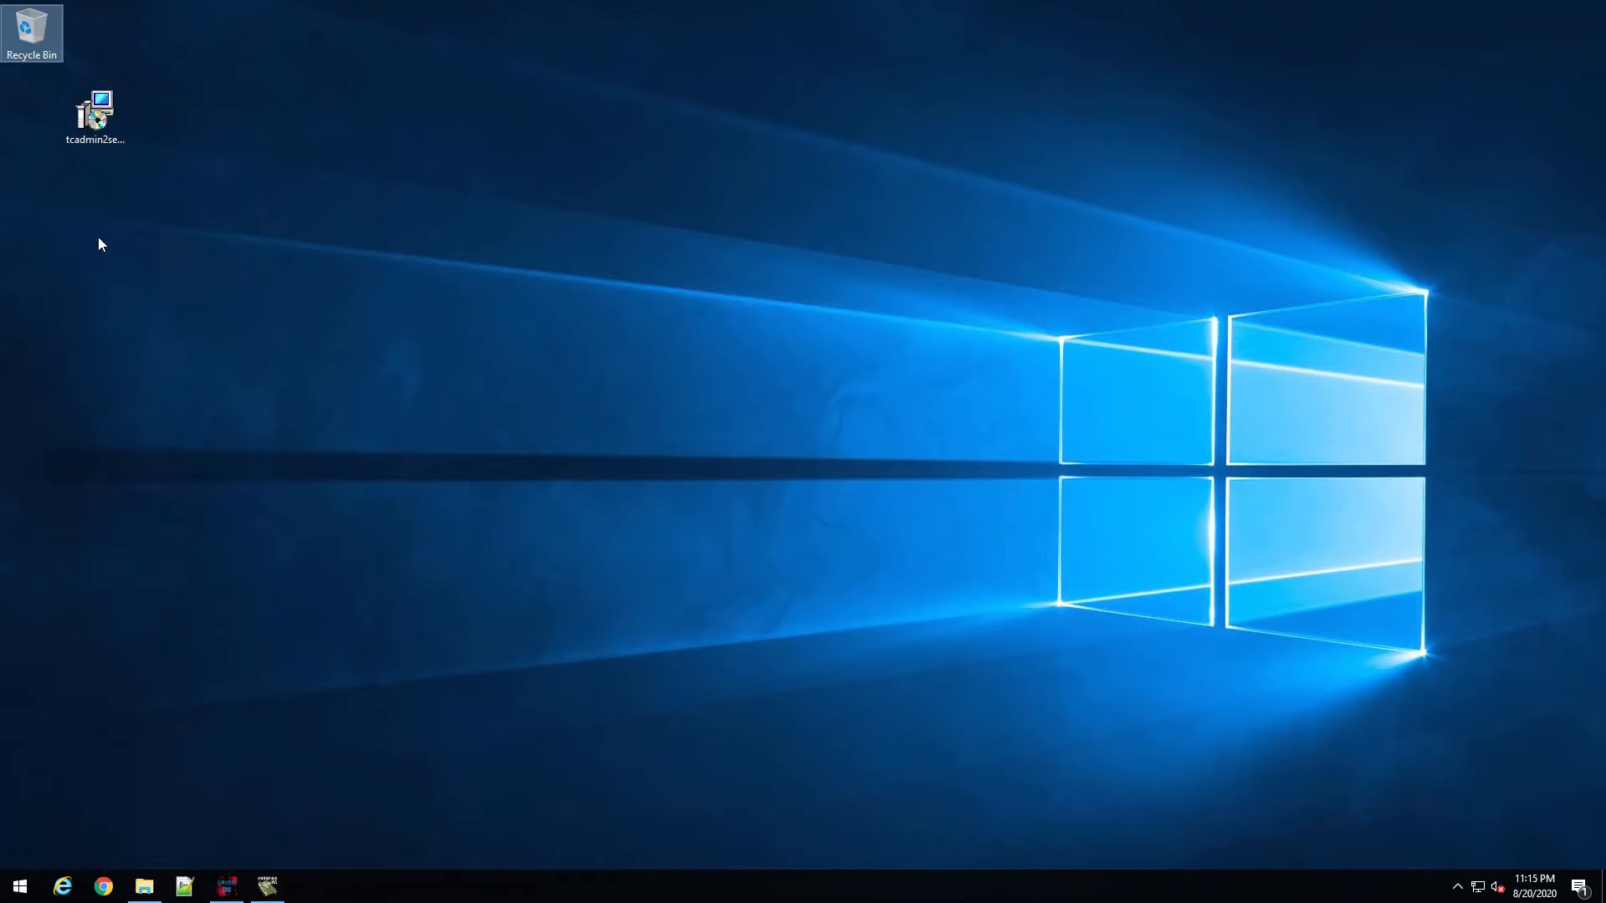
left_click(214, 611)
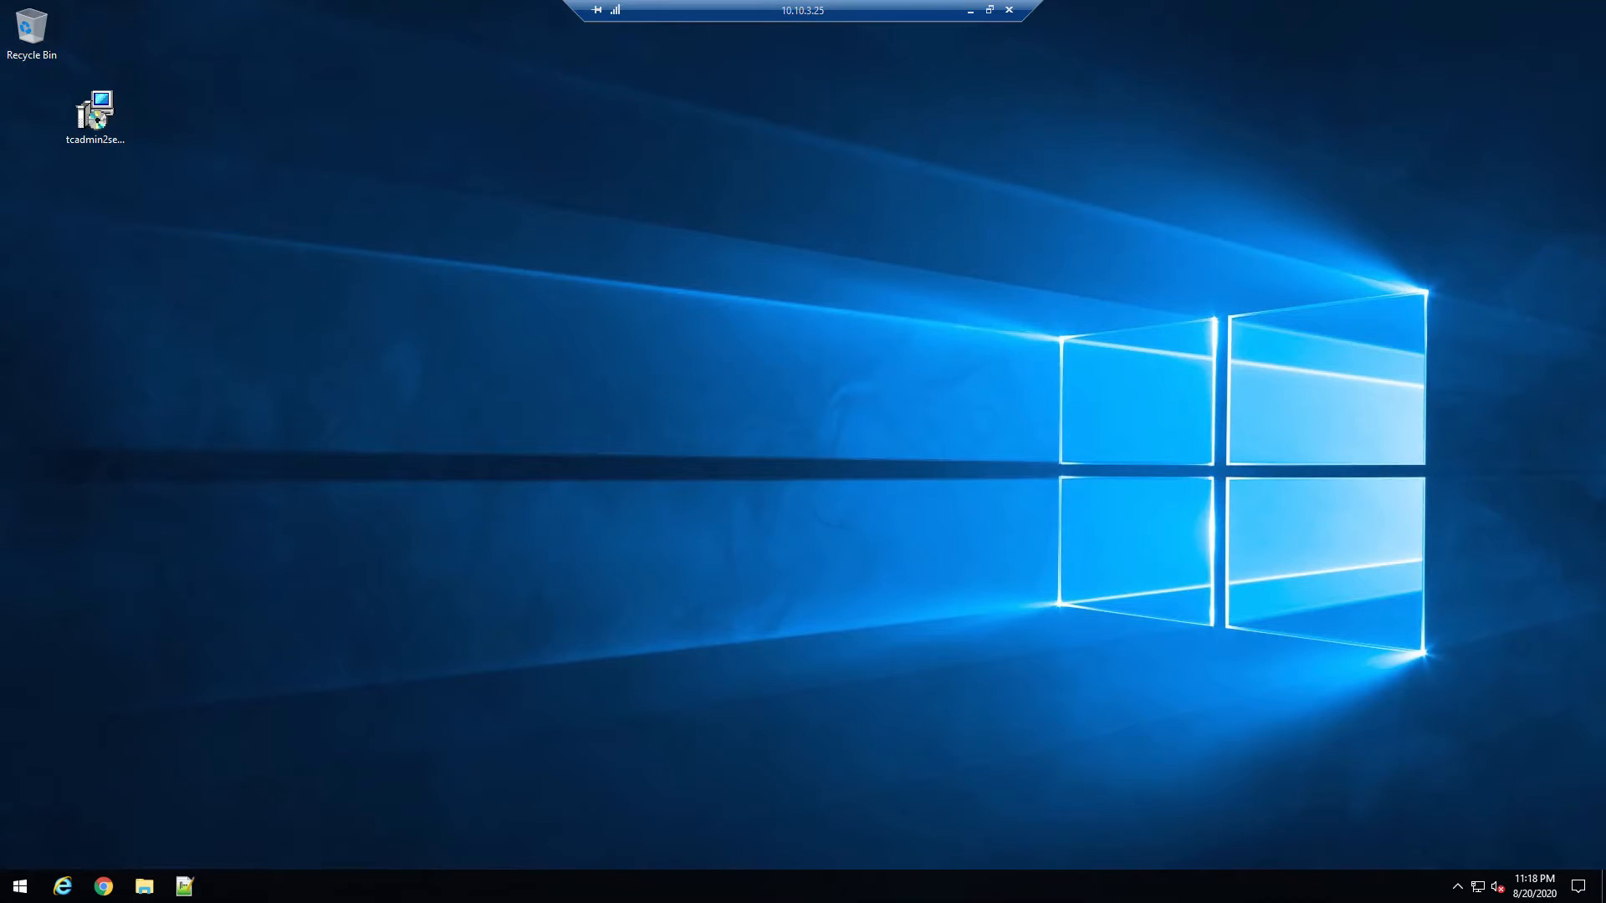
Step: Search 'update' from Start and run a Check for updates in Windows Update
left_click(32, 886)
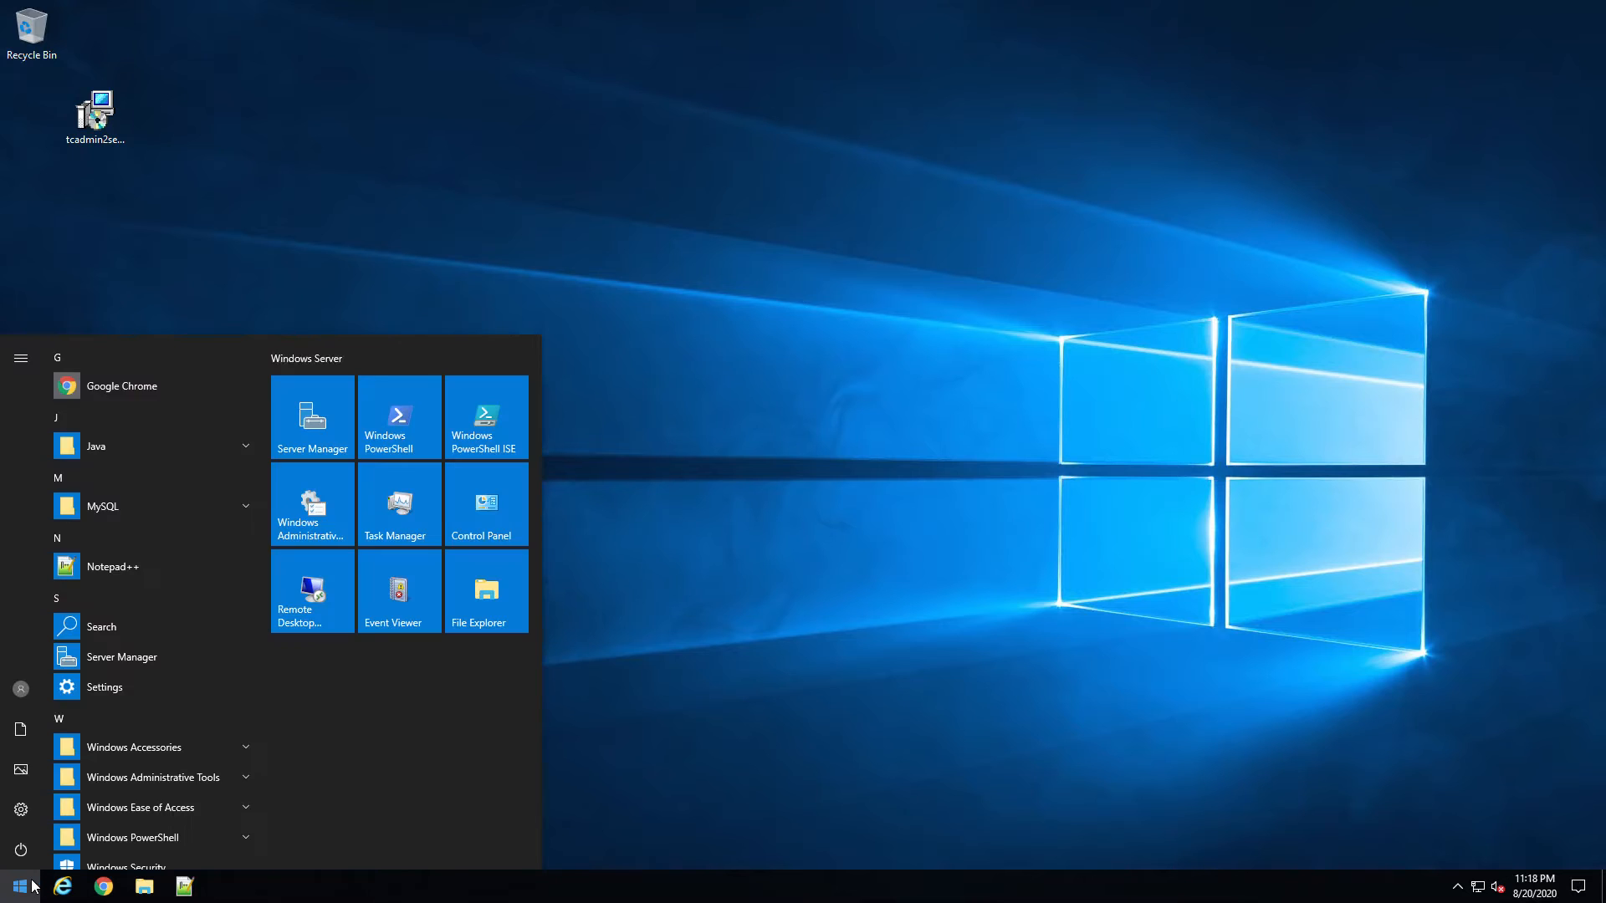
type("update")
key("Return")
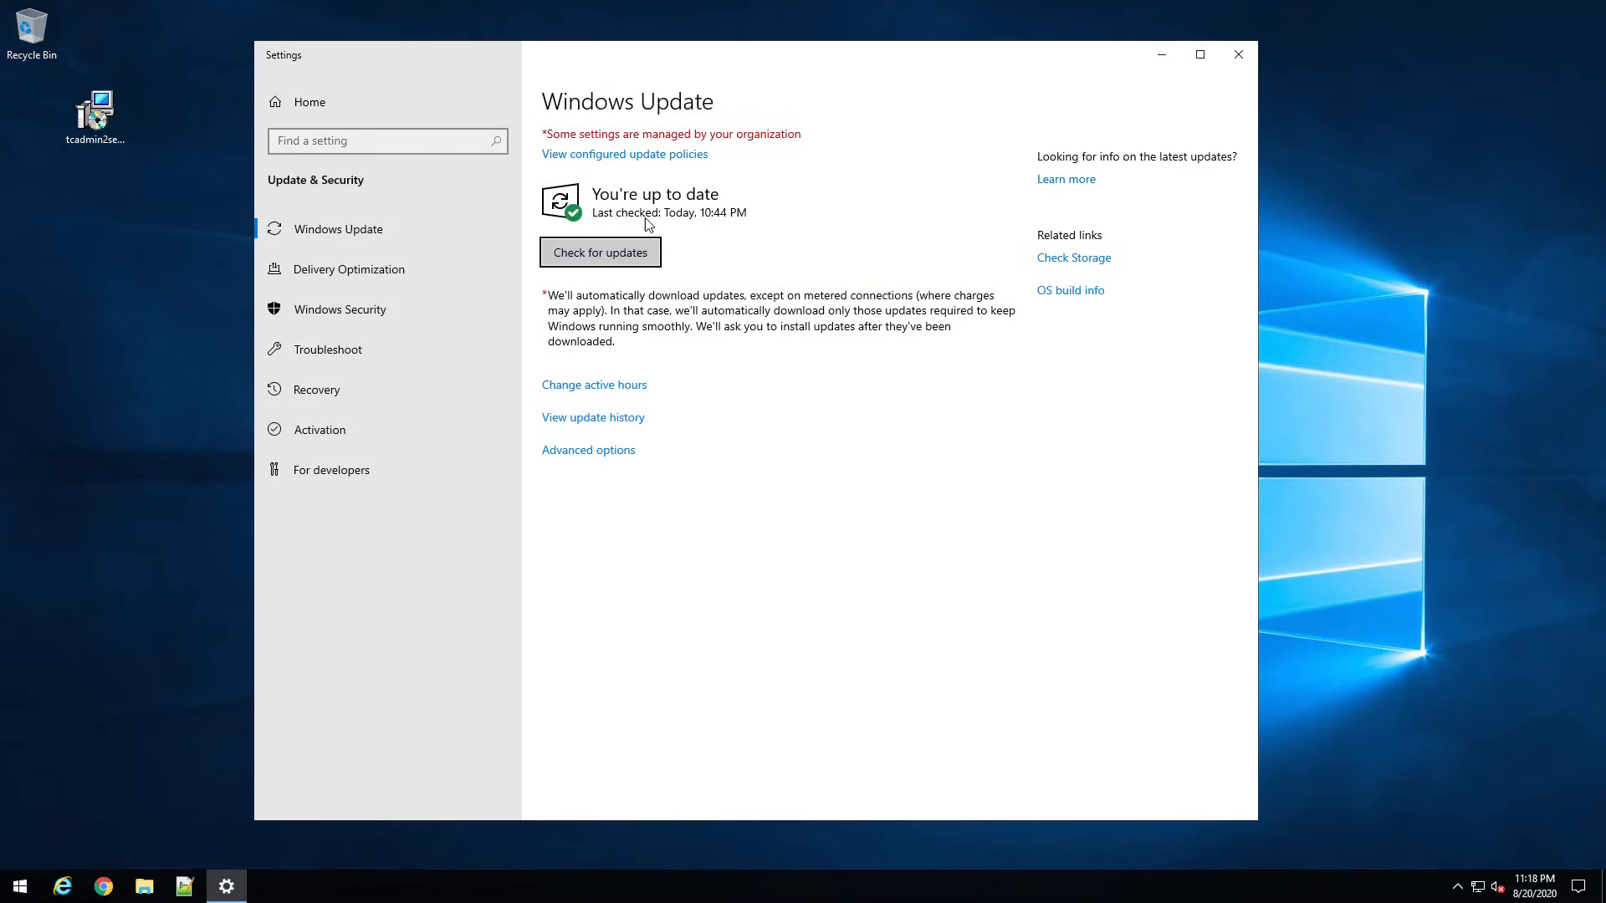
left_click(644, 253)
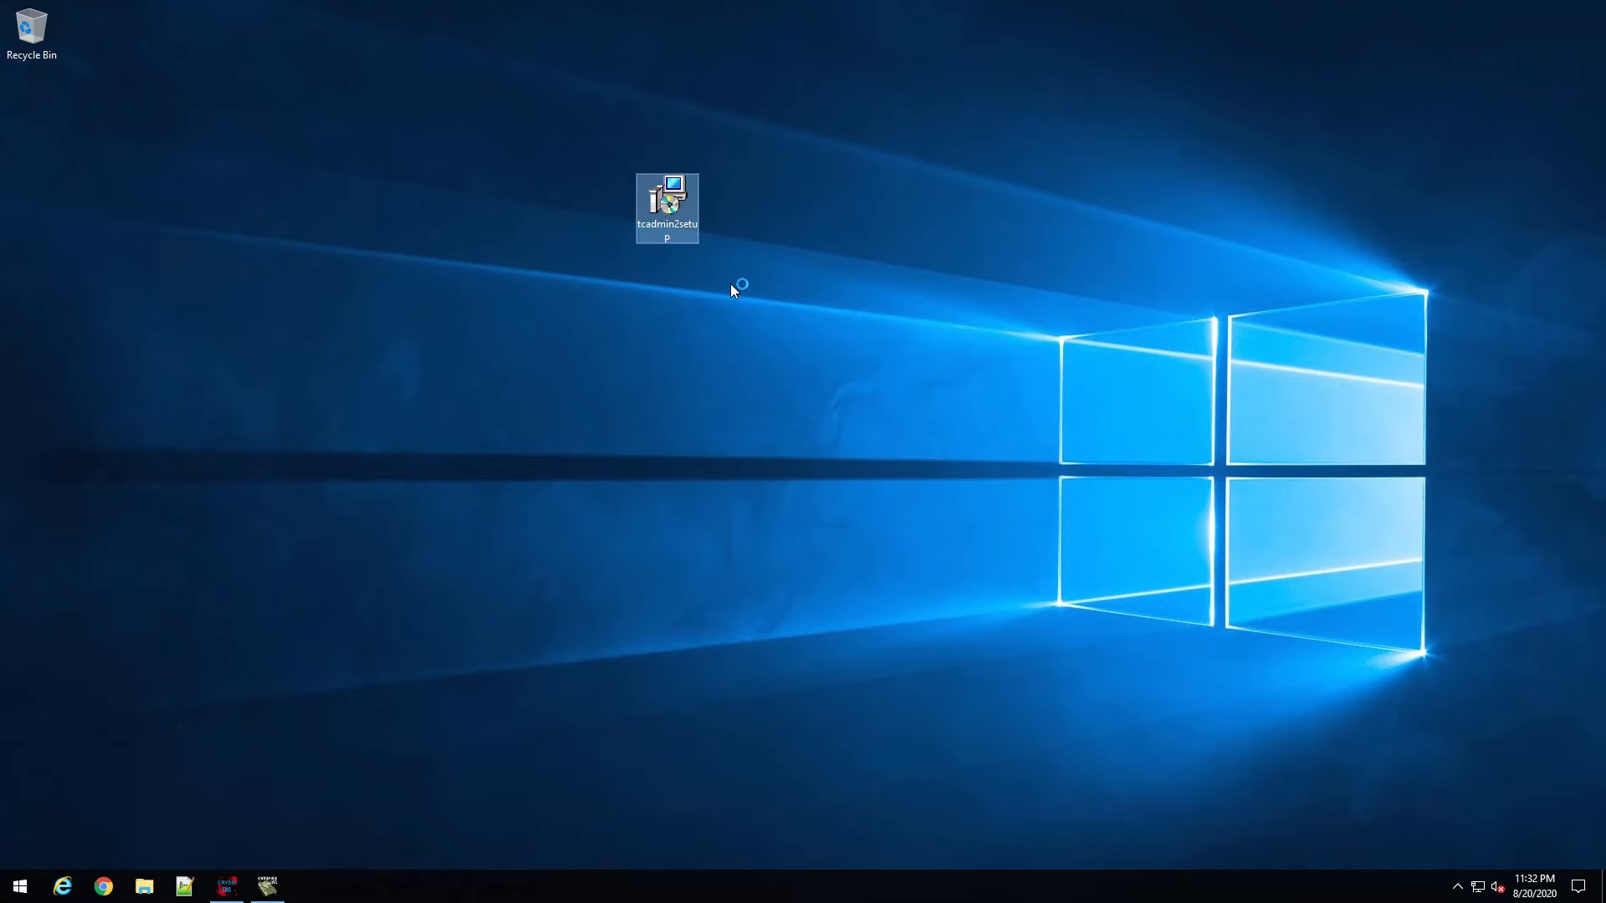
Step: Install TCAdmin 2 with the default location and shortcut folder, then finish to launch the control panel
left_click(633, 525)
left_click(878, 577)
left_click(891, 579)
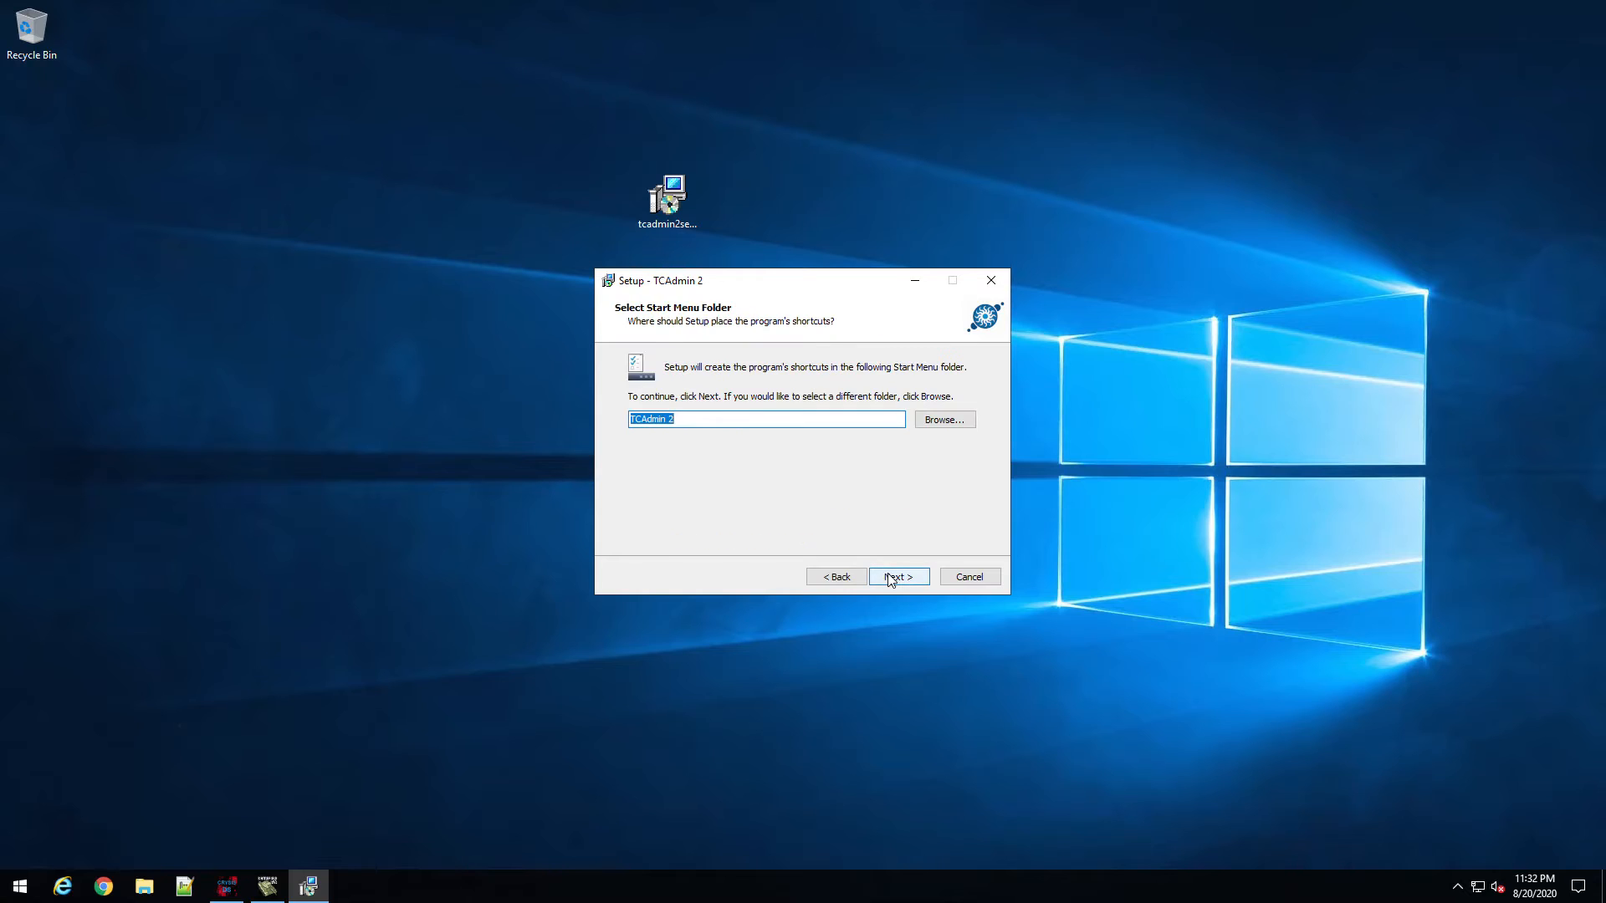
left_click(889, 575)
left_click(886, 575)
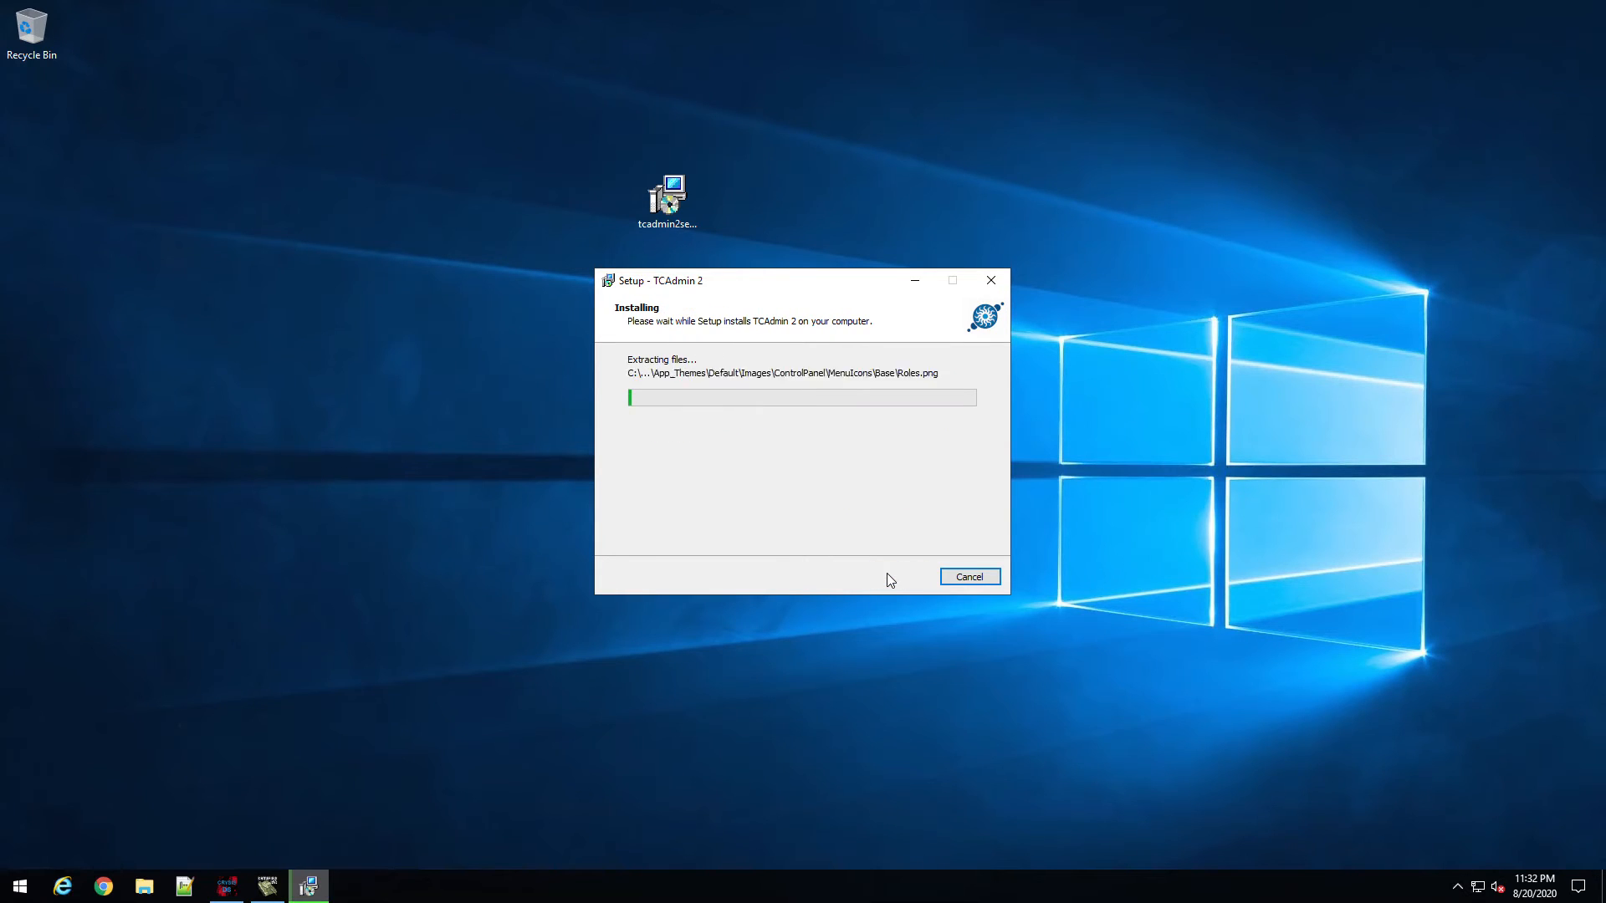
left_click_drag(815, 280, 773, 261)
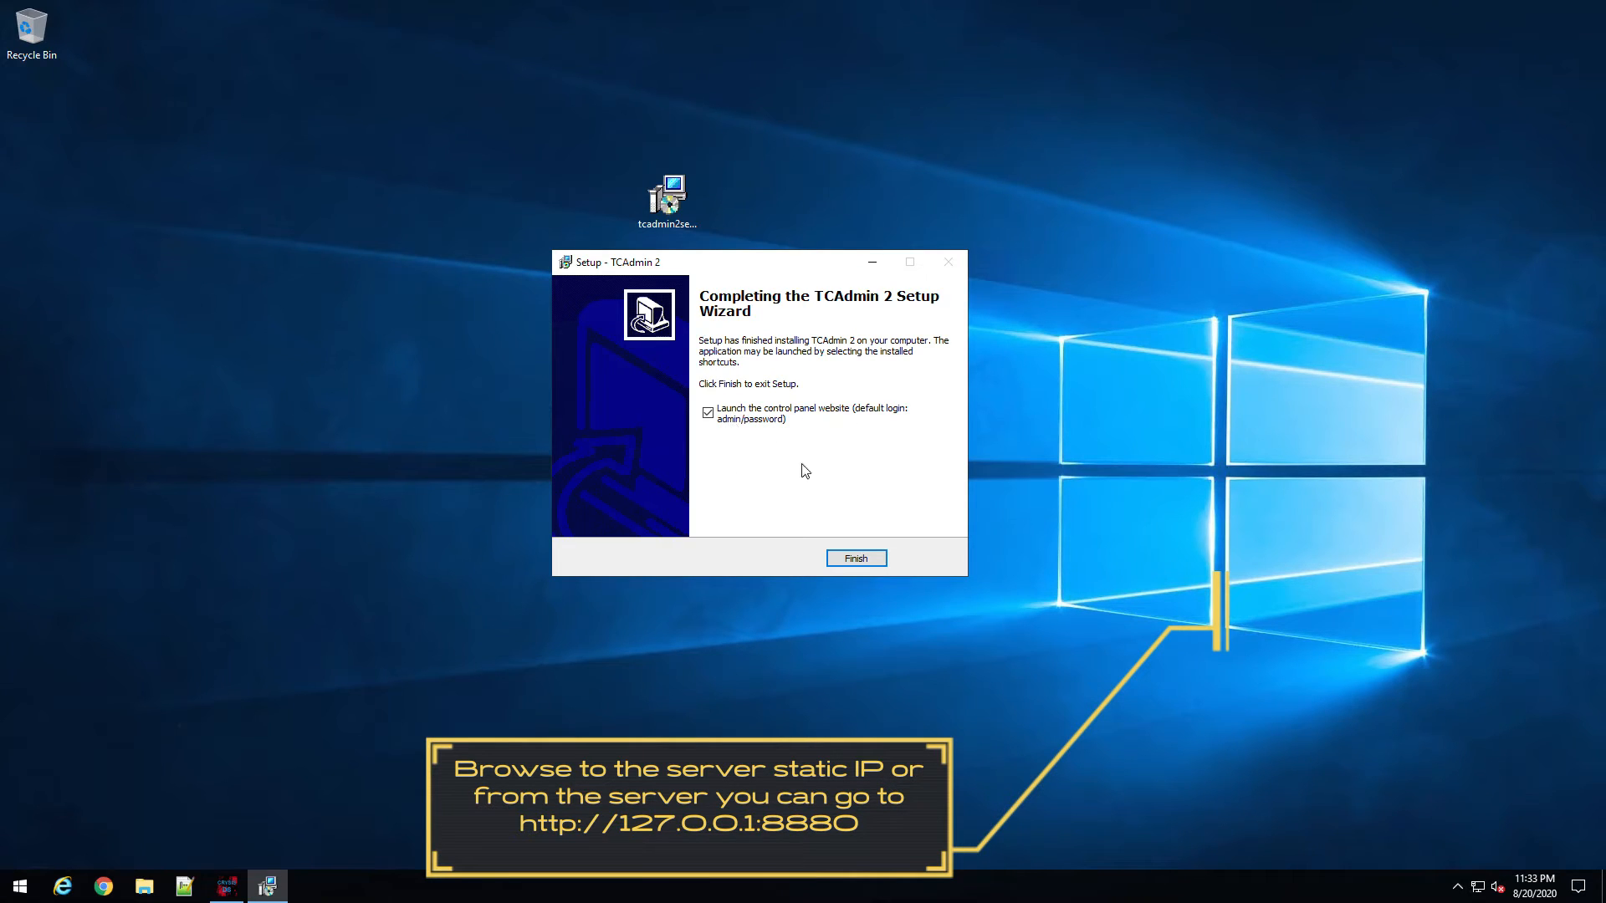
left_click(847, 561)
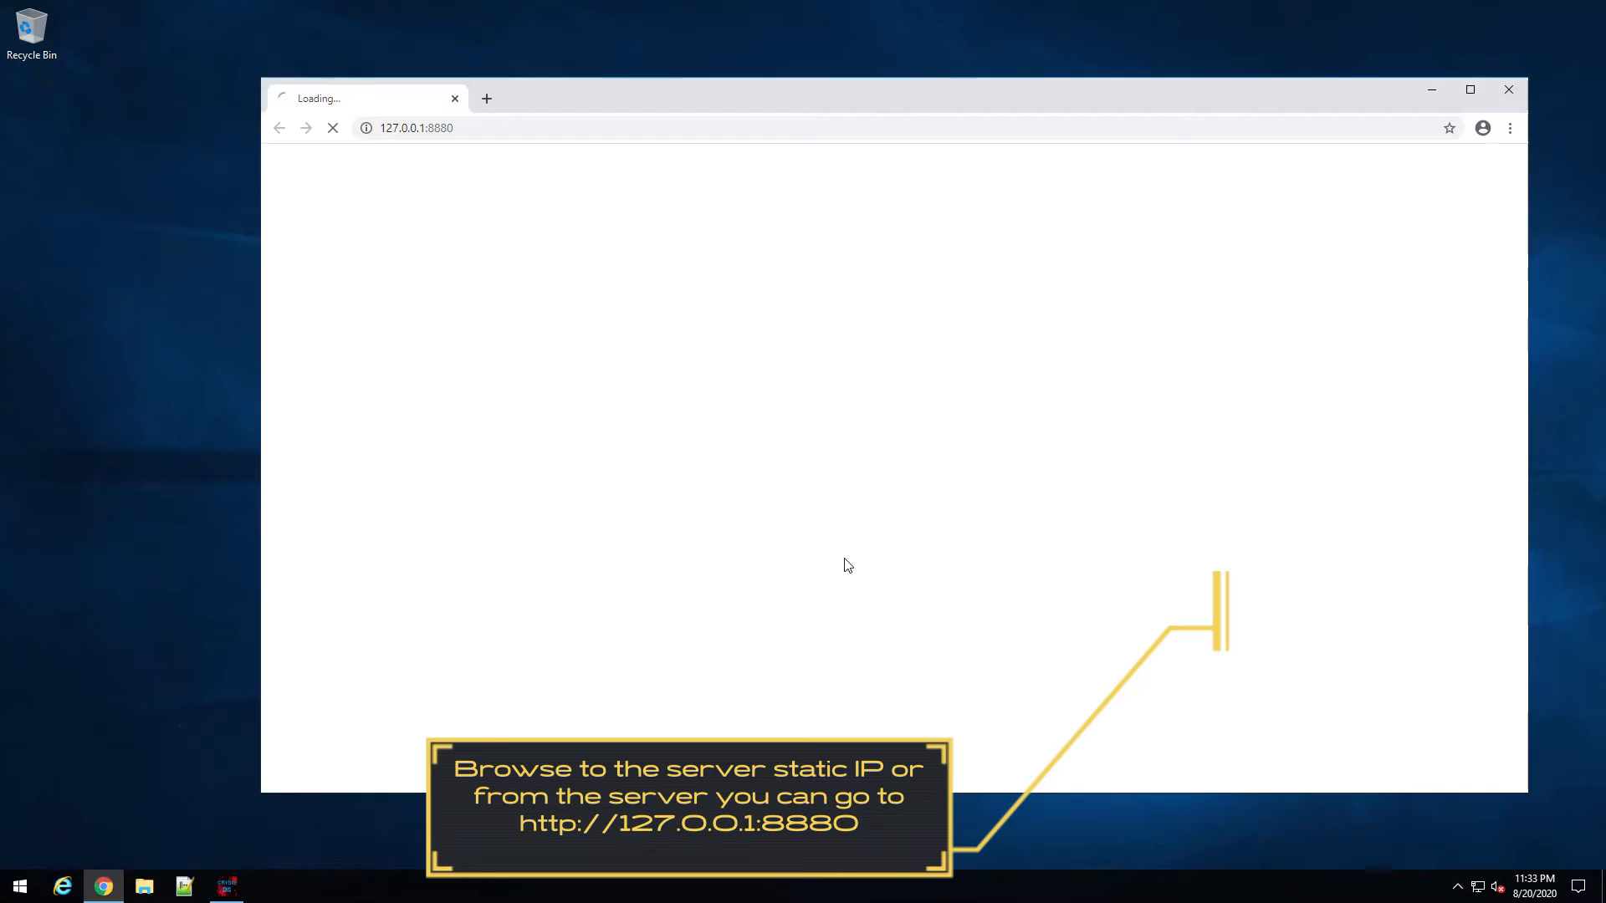
Step: Move the TCAdmin installer to the Recycle Bin and bring up Task Manager beside the loading control panel
left_click(1440, 92)
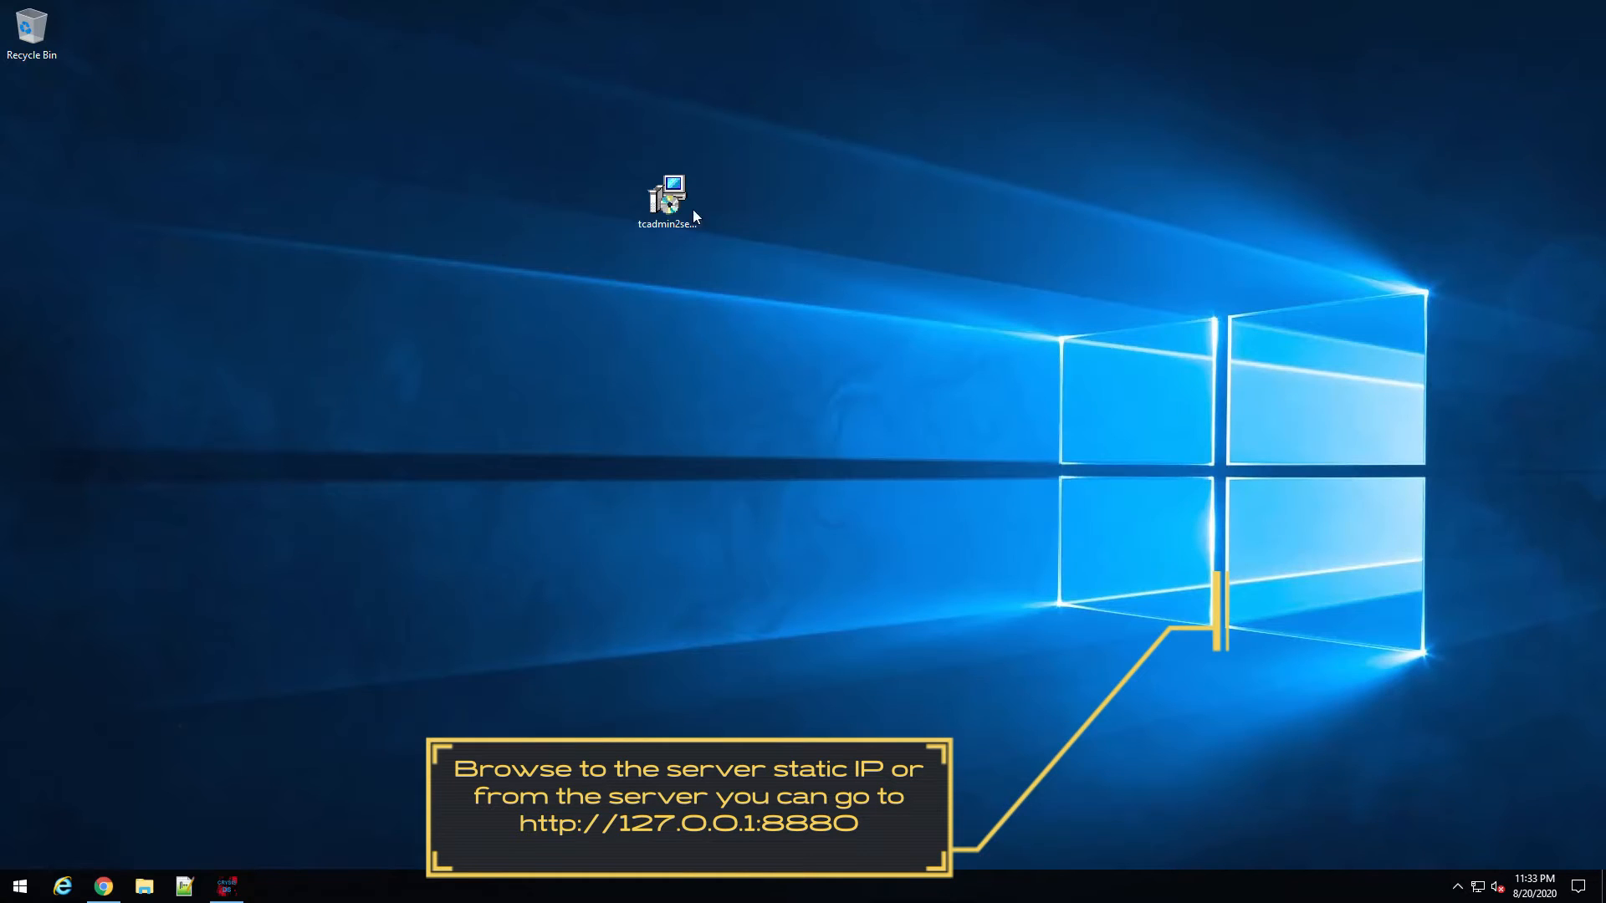
left_click_drag(682, 205, 46, 55)
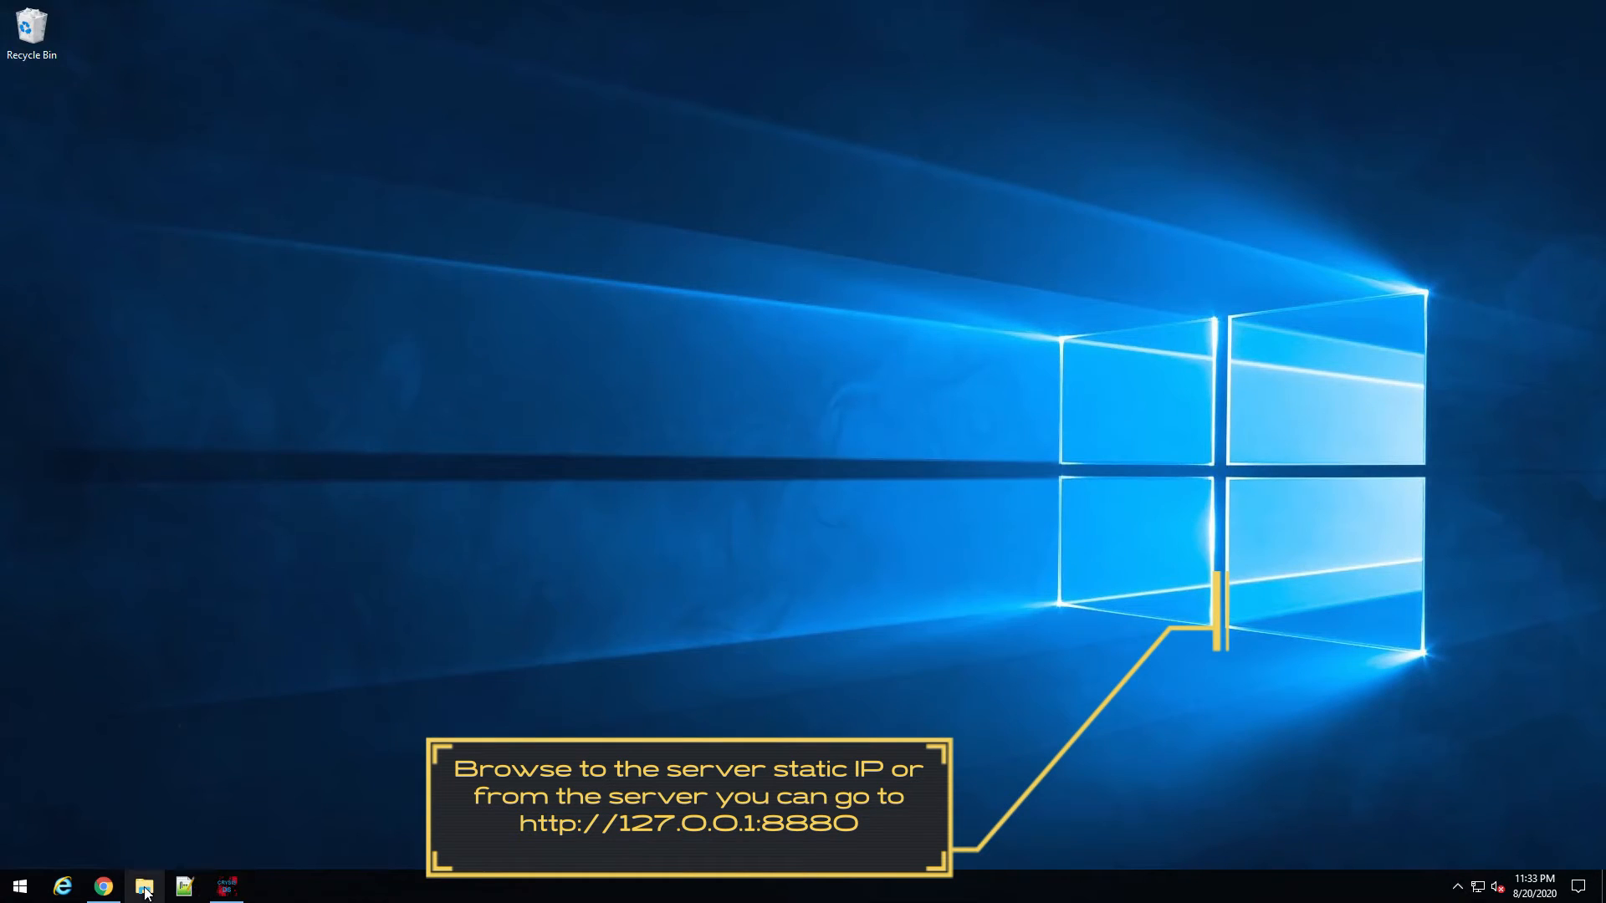
left_click(103, 887)
left_click_drag(731, 99, 650, 66)
right_click(533, 896)
left_click(602, 812)
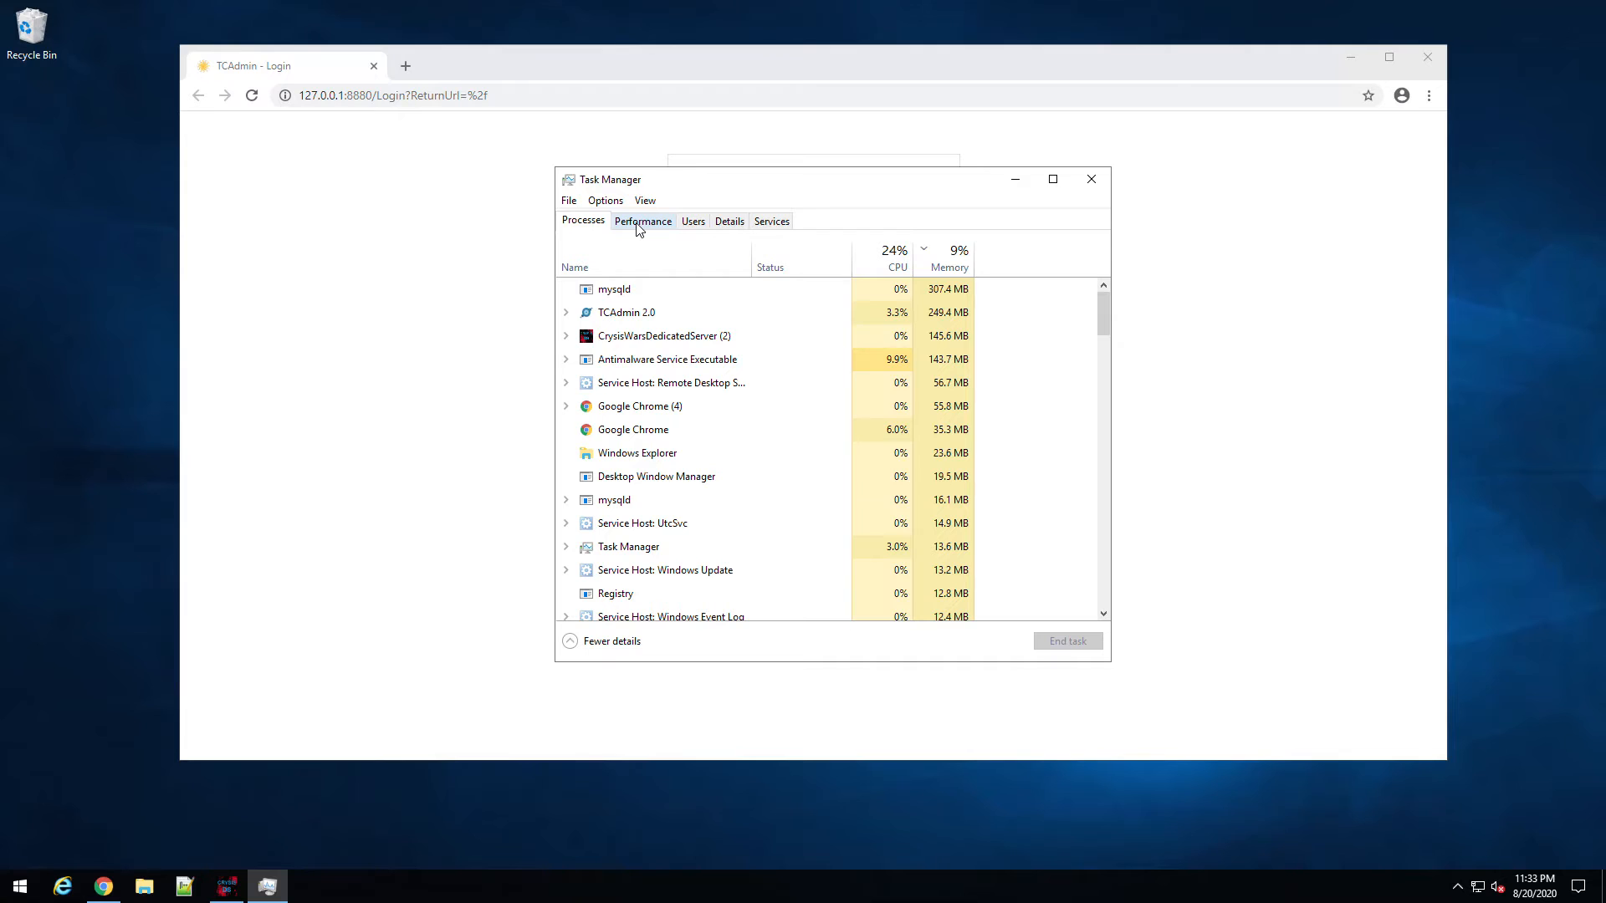
Step: Check CPU and memory usage on the Performance tab, then close Task Manager for the login page
left_click(639, 224)
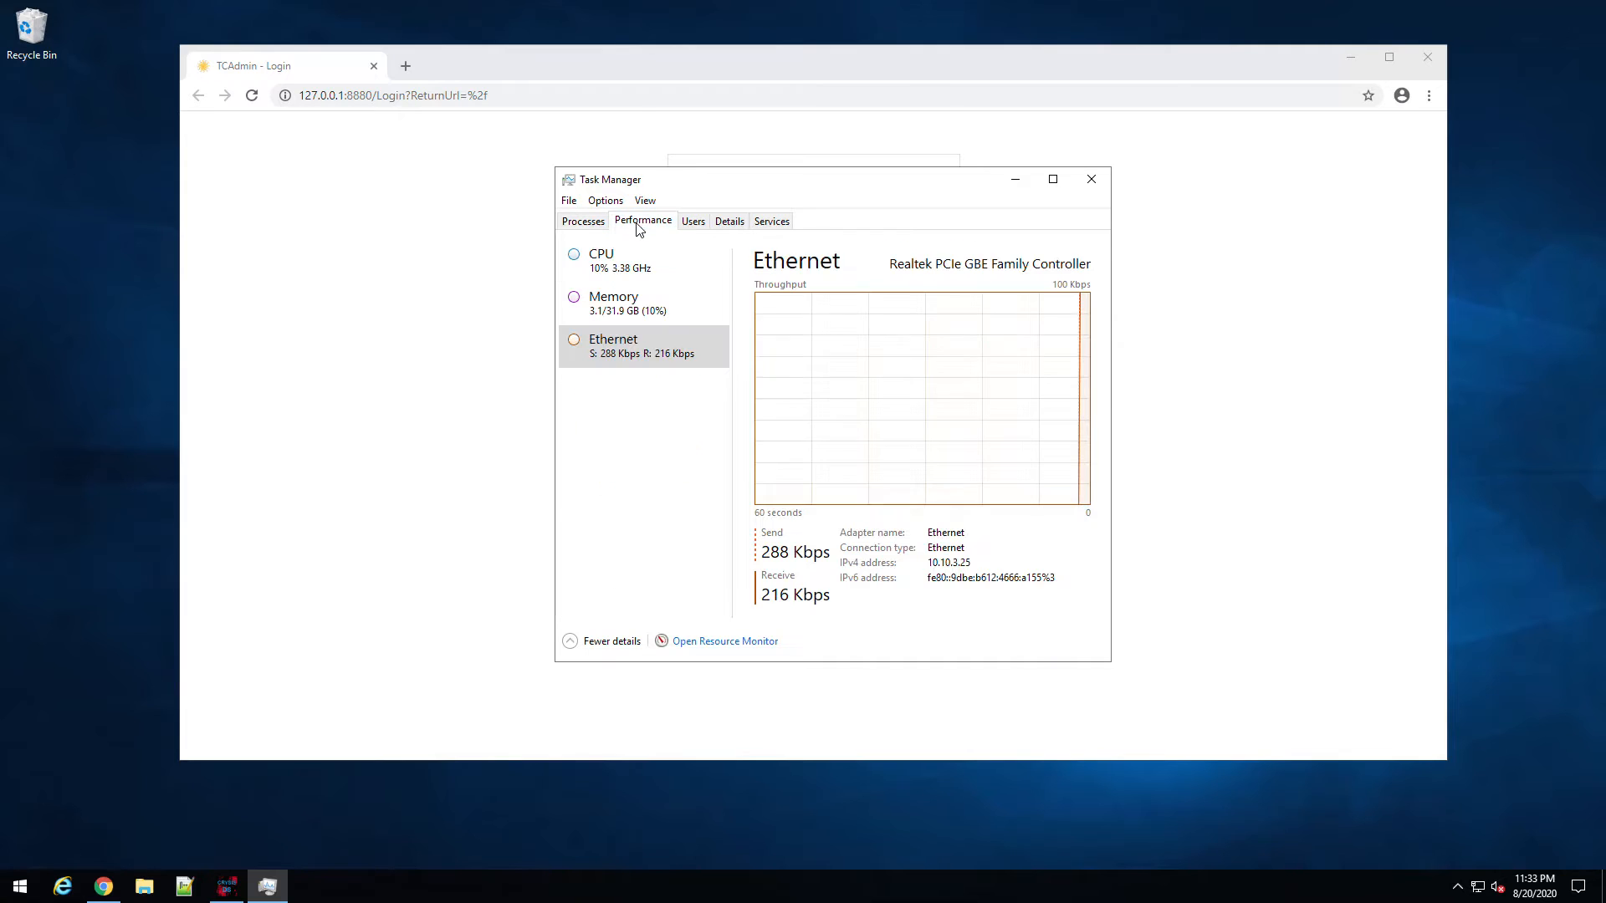
left_click(660, 278)
left_click(683, 313)
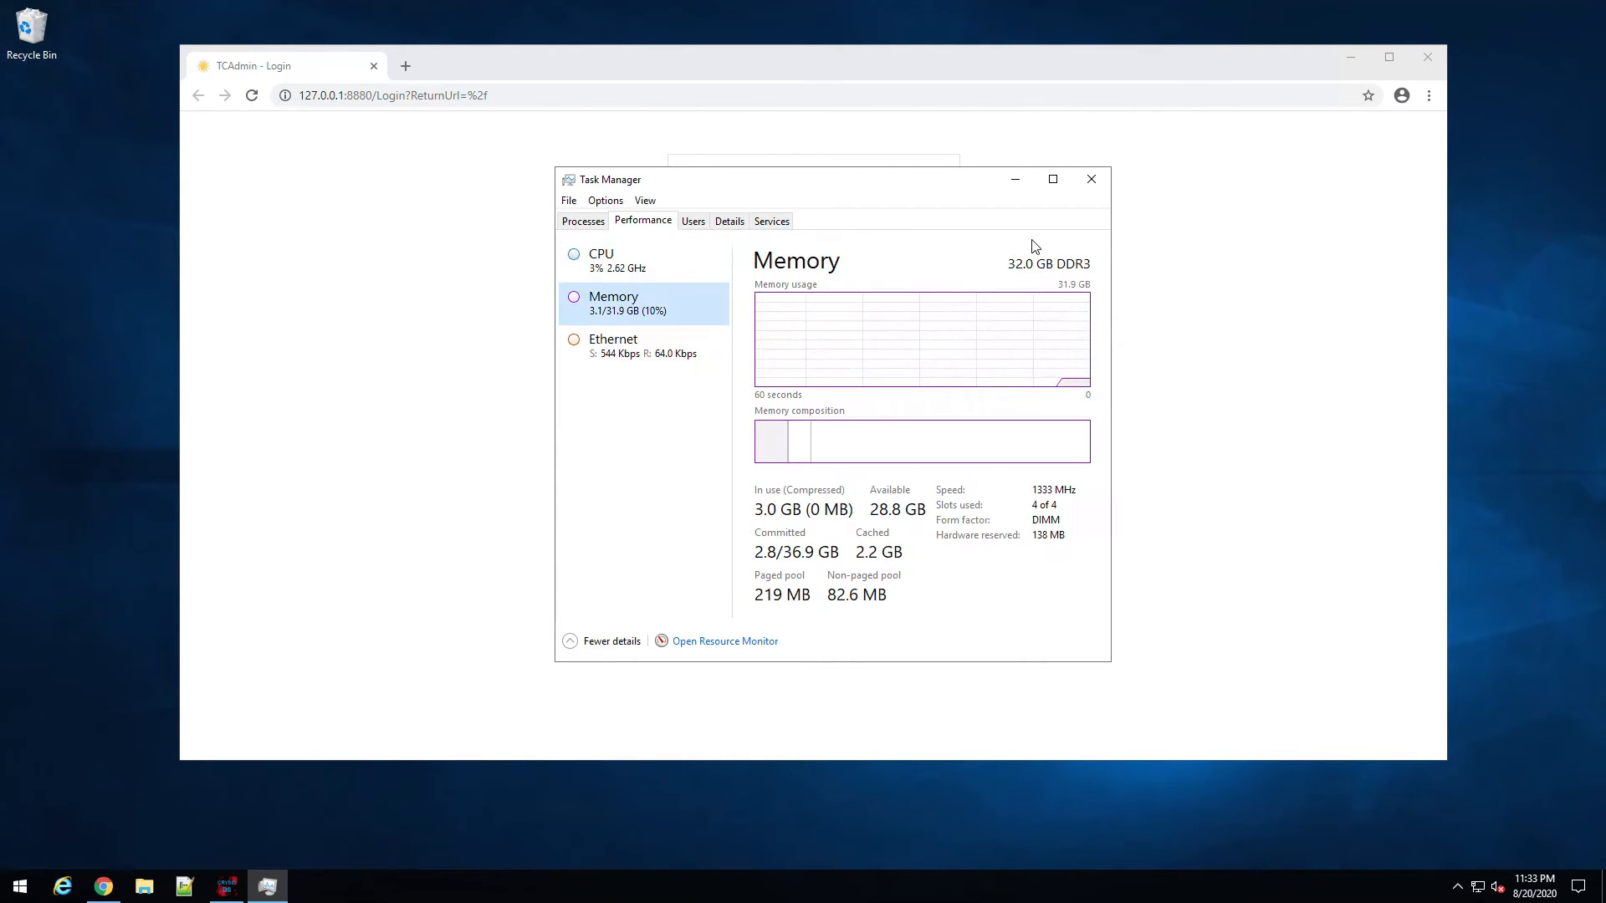
left_click(1092, 179)
left_click(769, 292)
Step: Log in with the default admin credentials, decline saving the password, and keep this machine as master server
type("admin")
key("Tab")
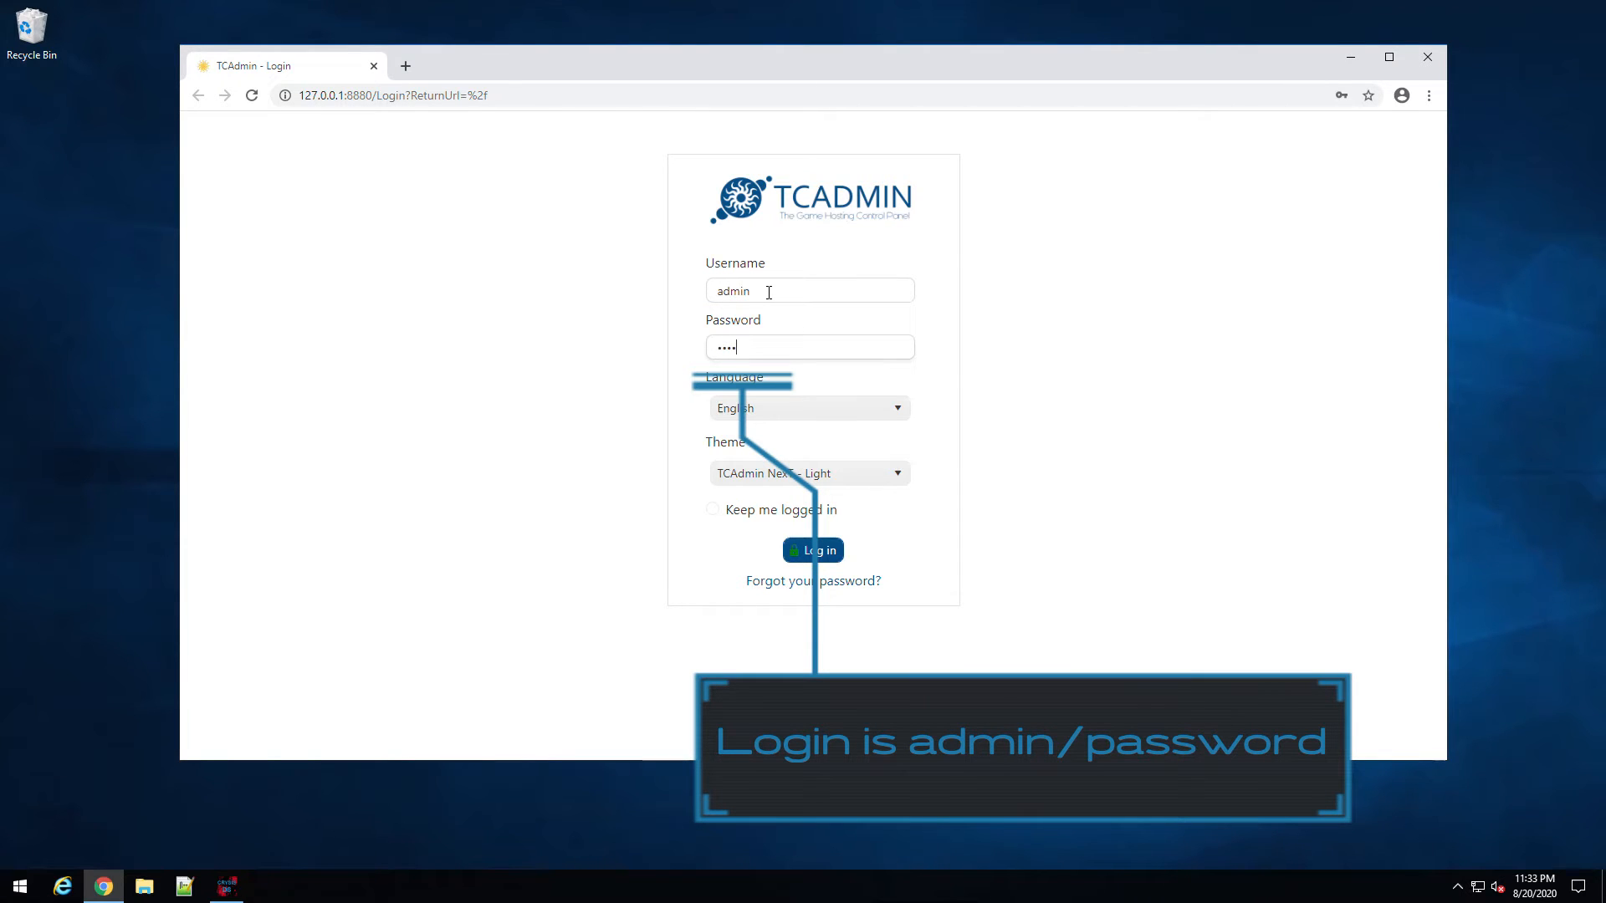
key("Return")
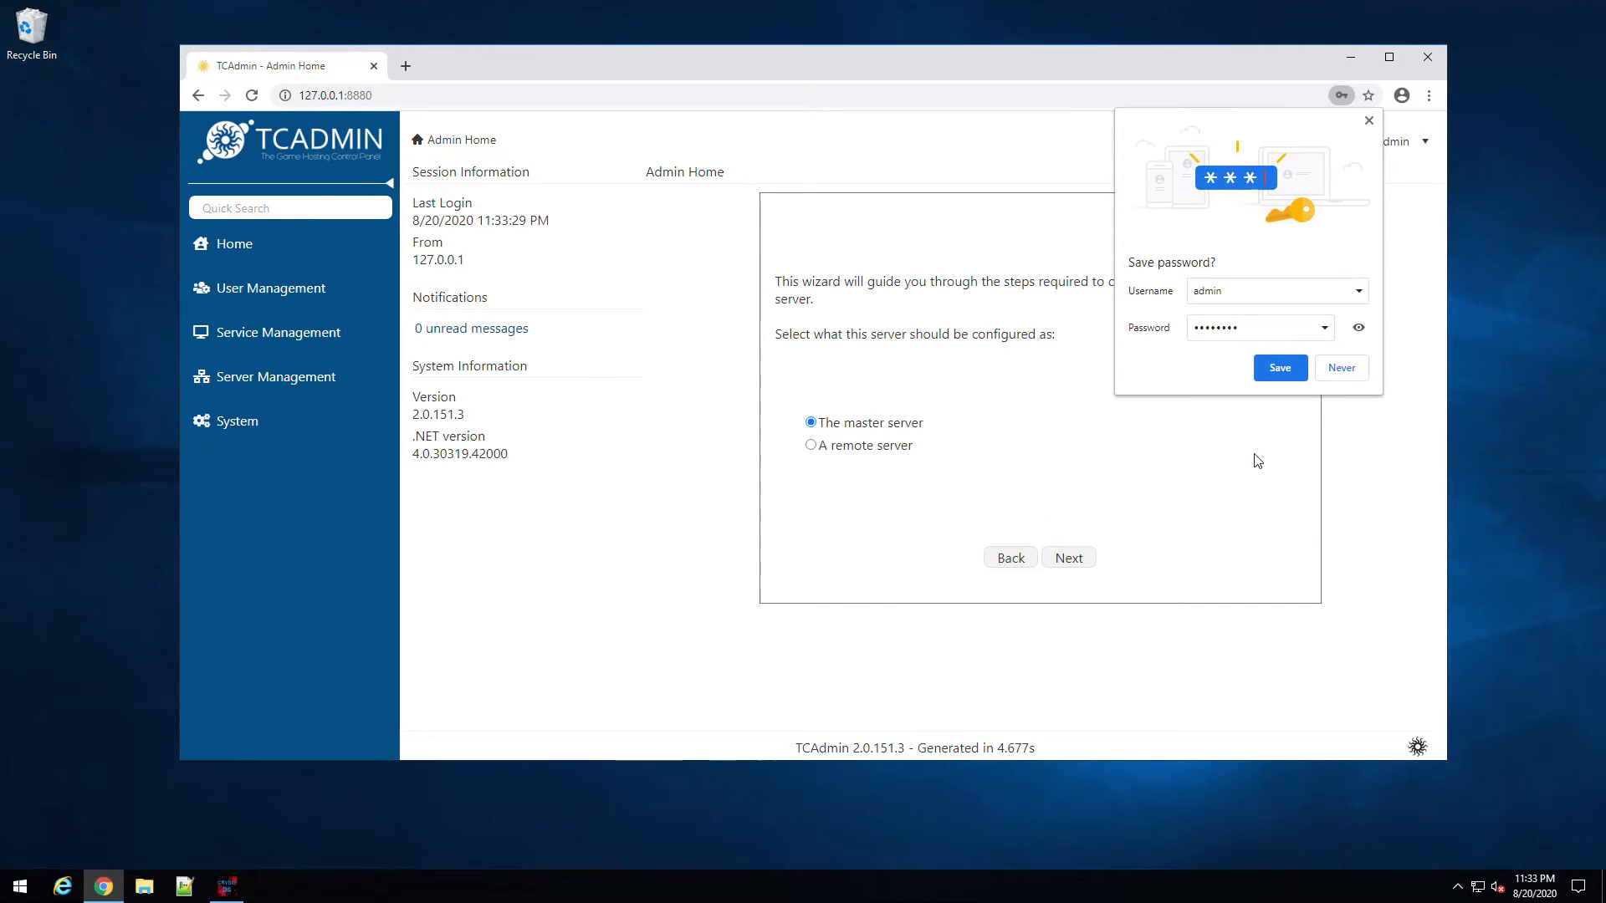
left_click(1341, 369)
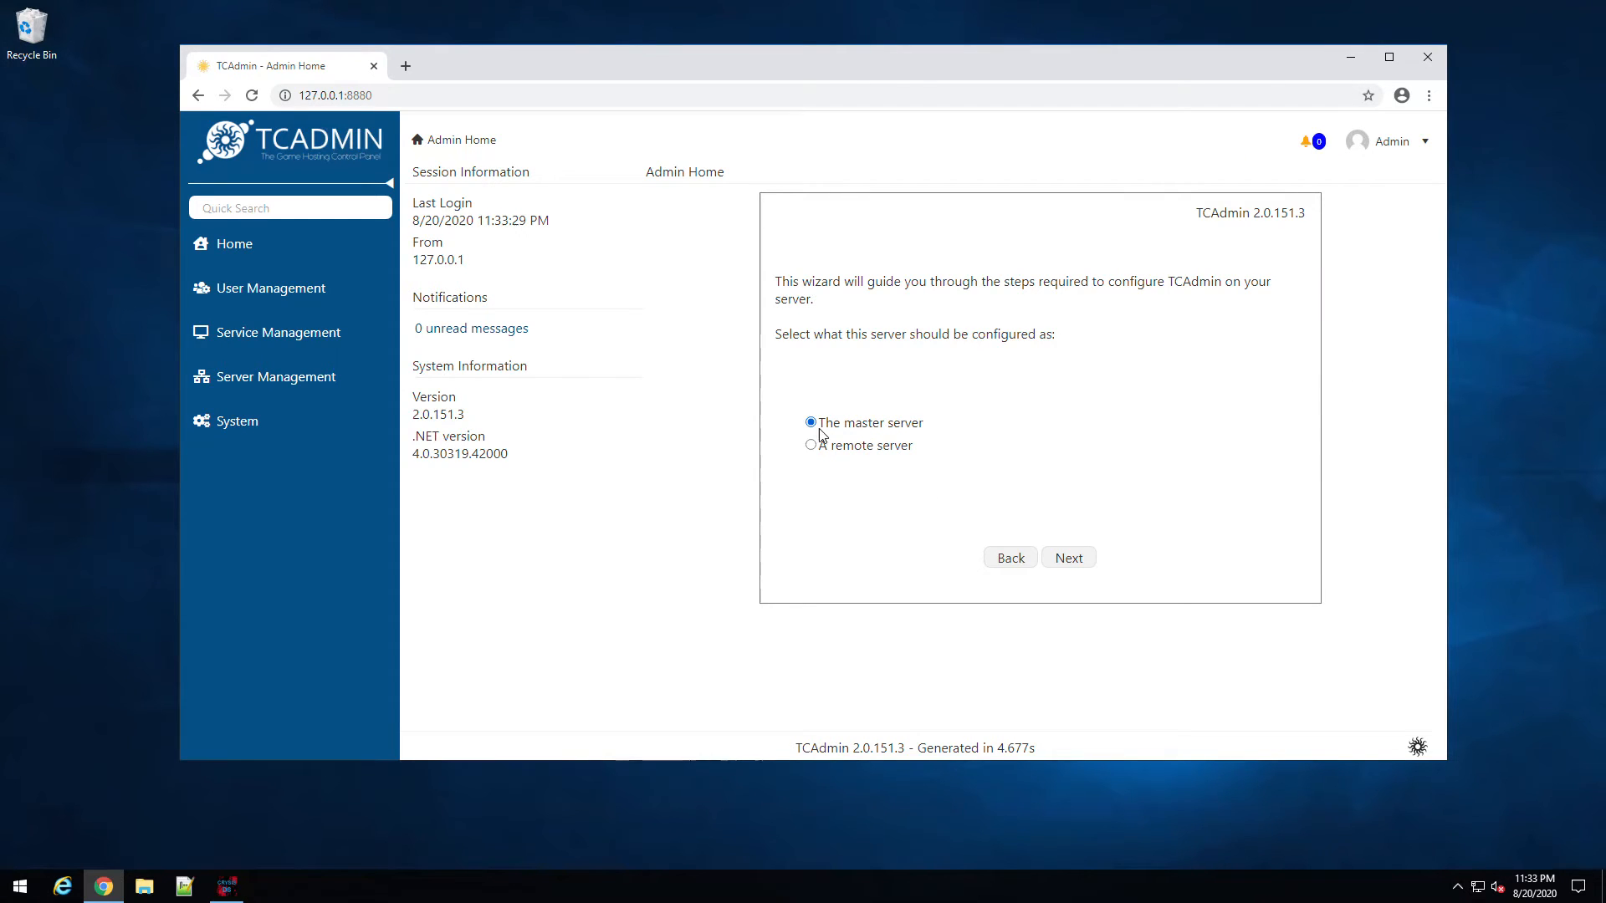
left_click(1089, 559)
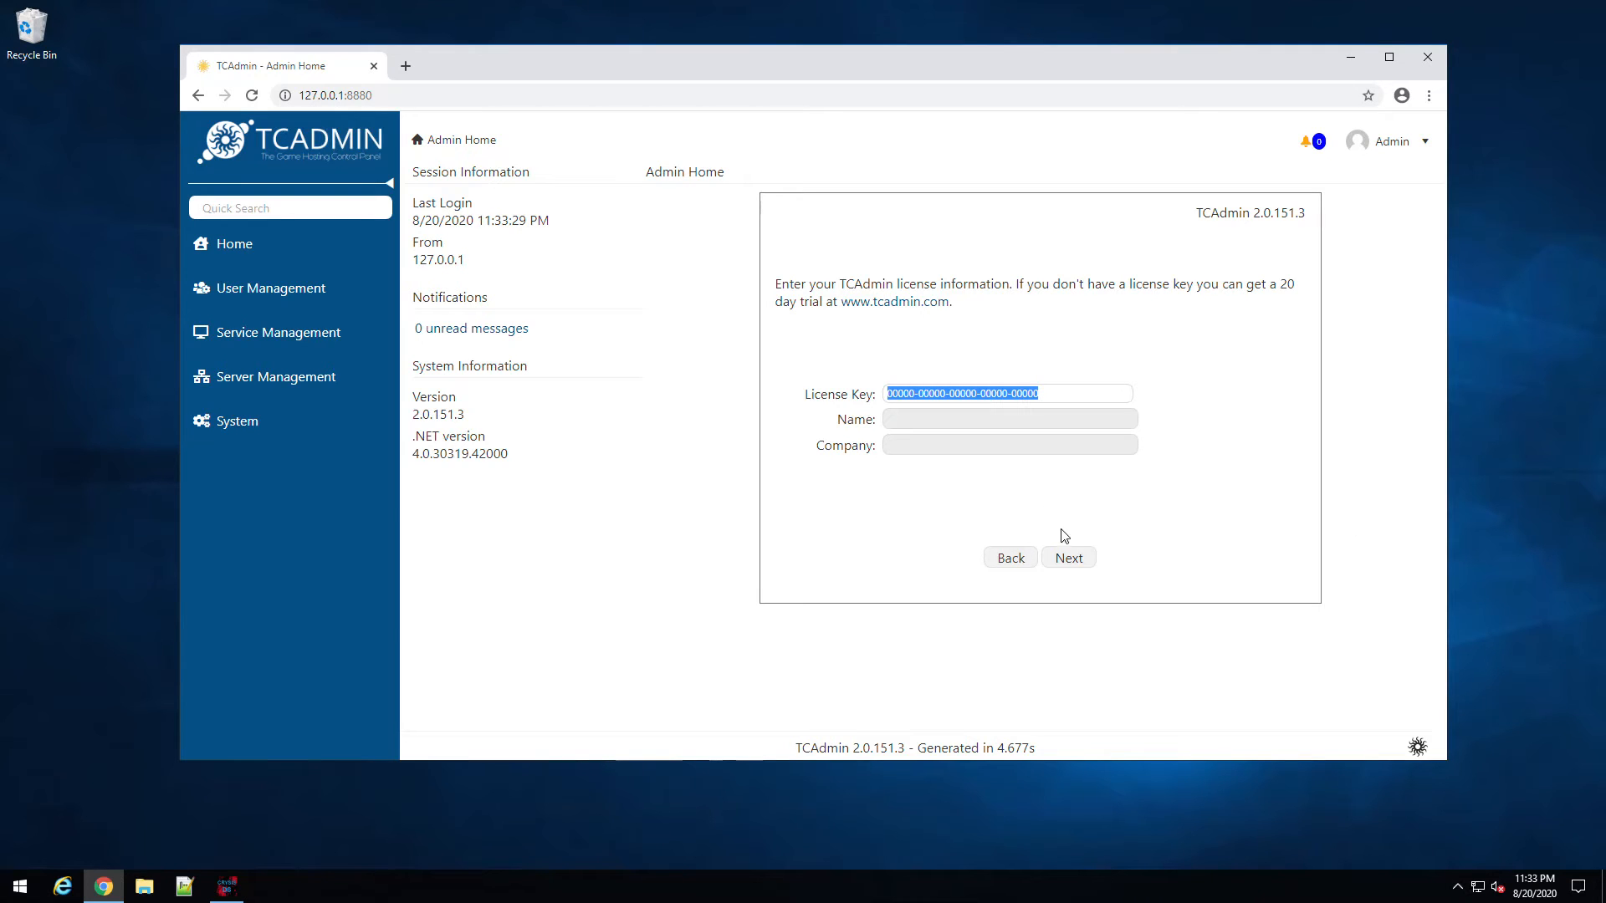
Step: Skip the license key and enter 'demp' as both license name and company
left_click(1076, 564)
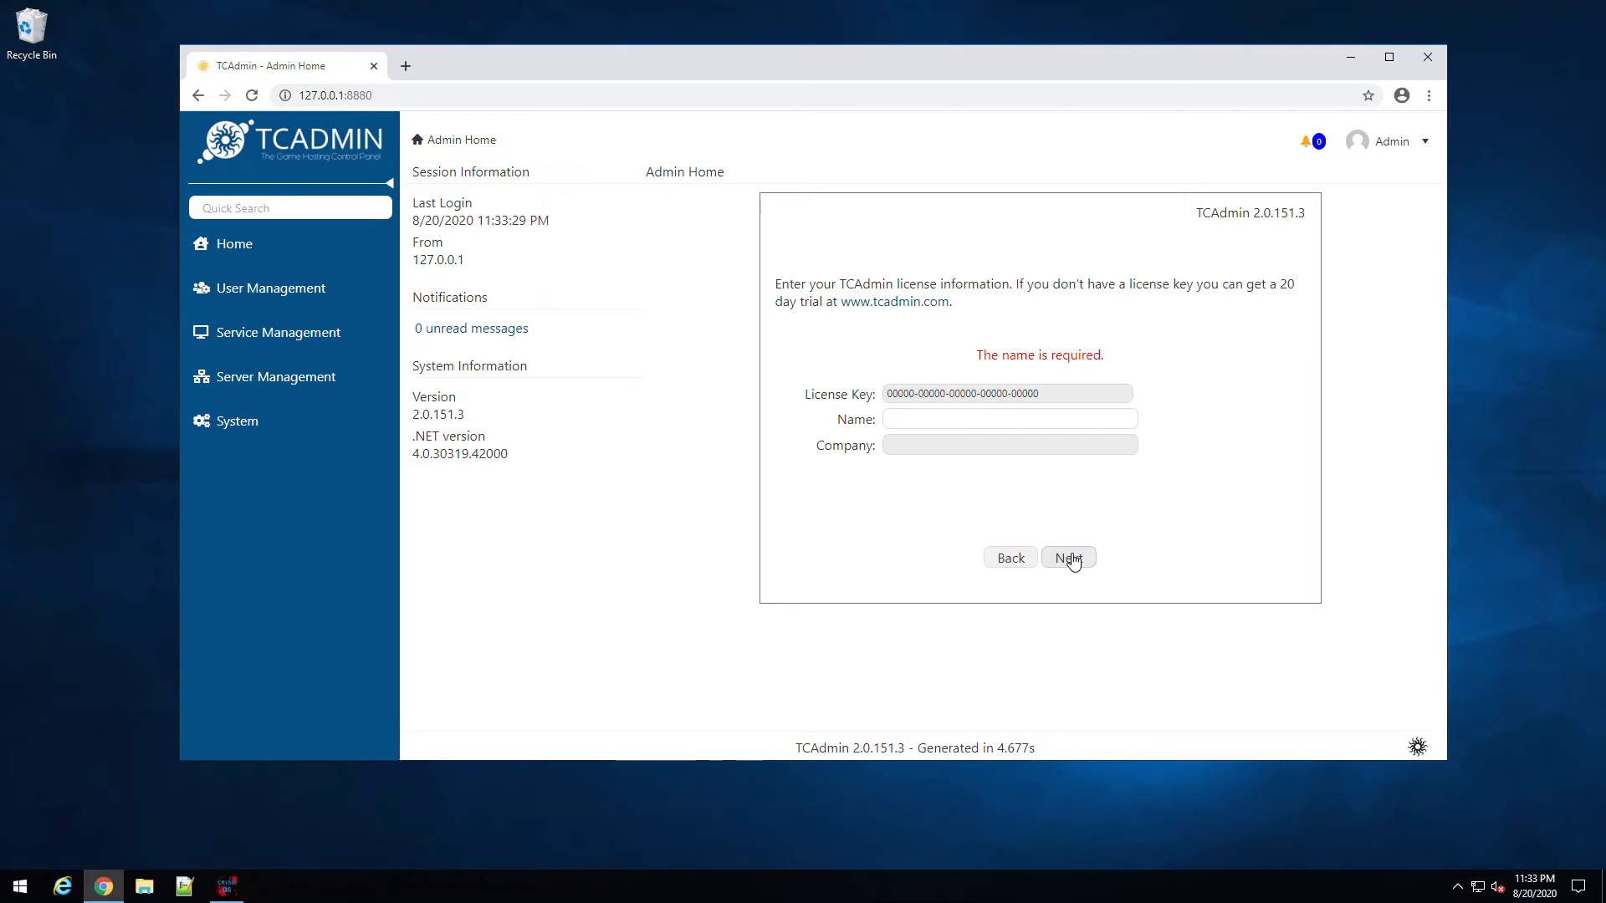
type("demp")
key("Return")
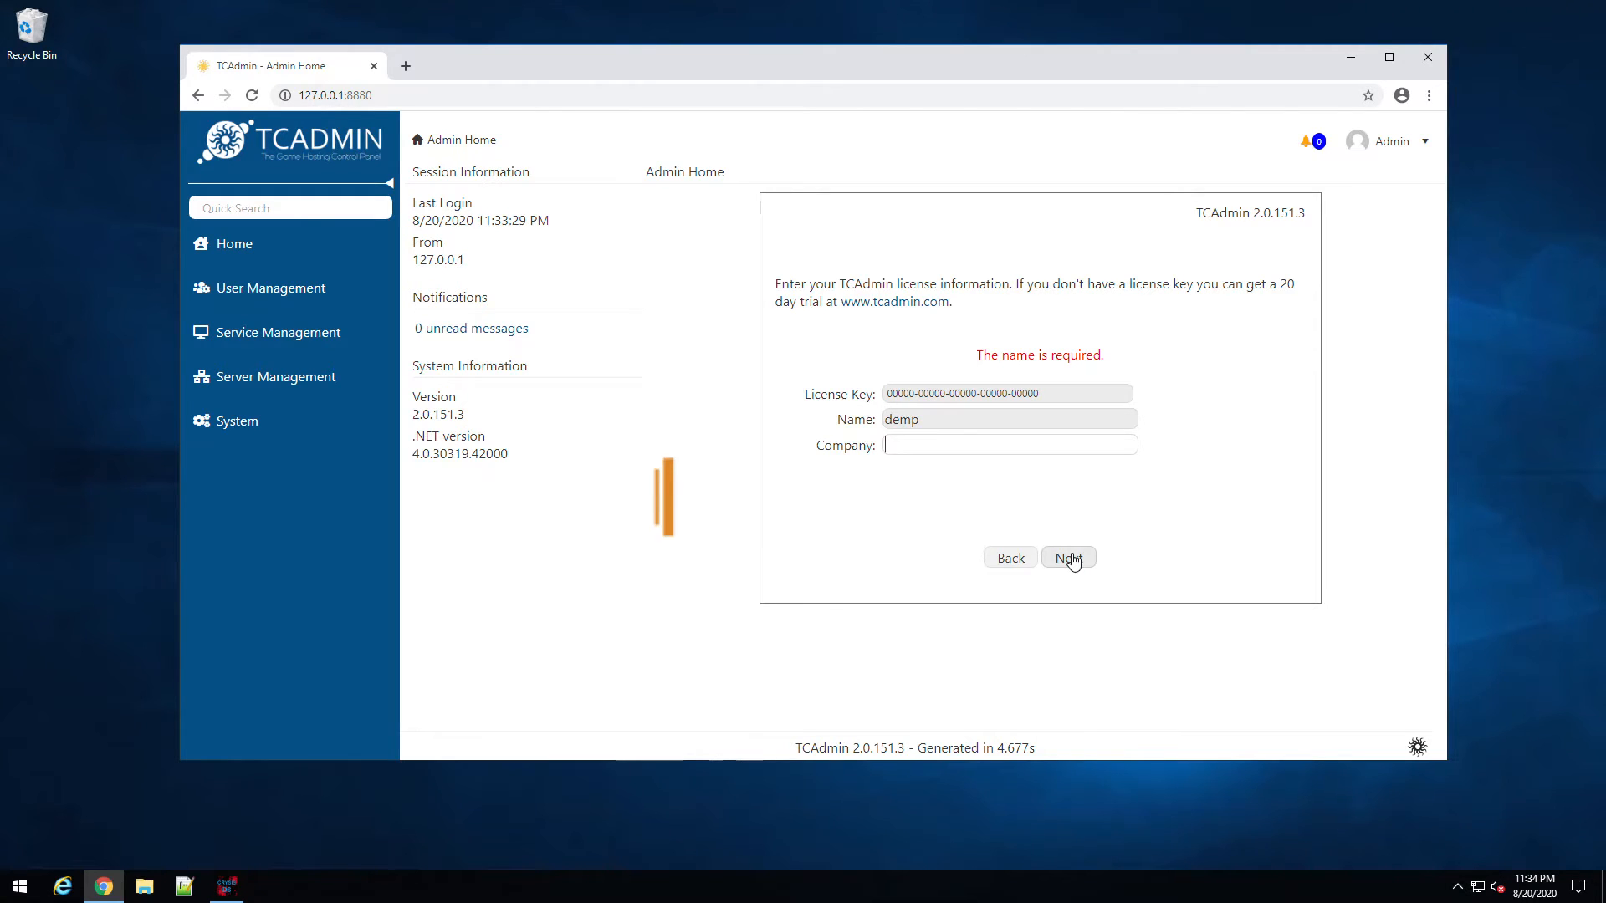
type("demp")
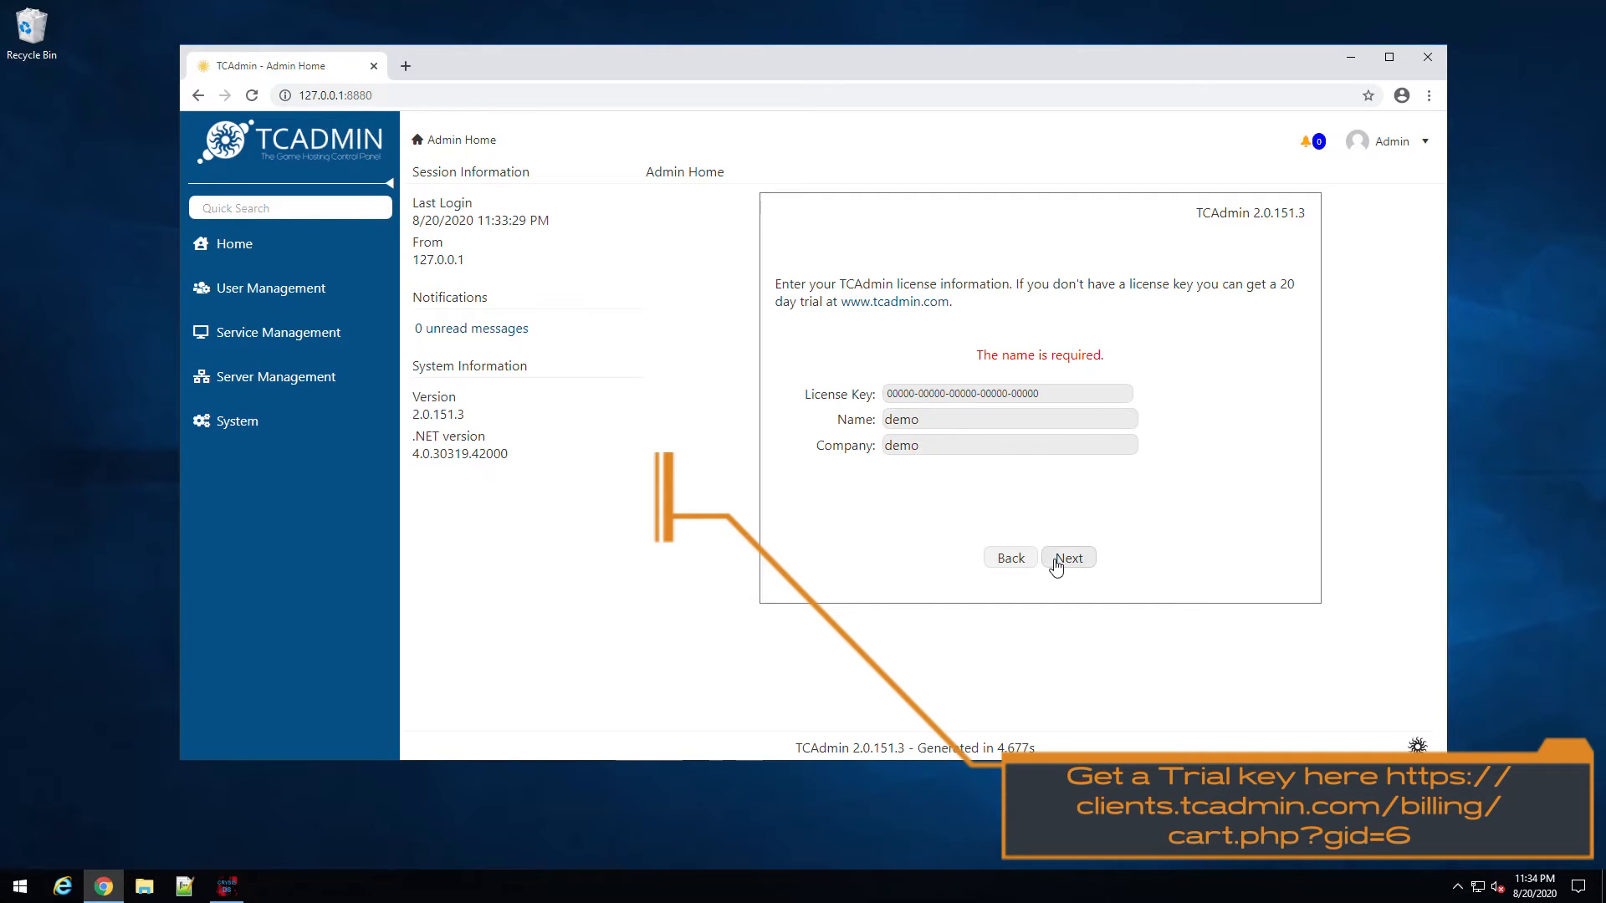
left_click(1058, 561)
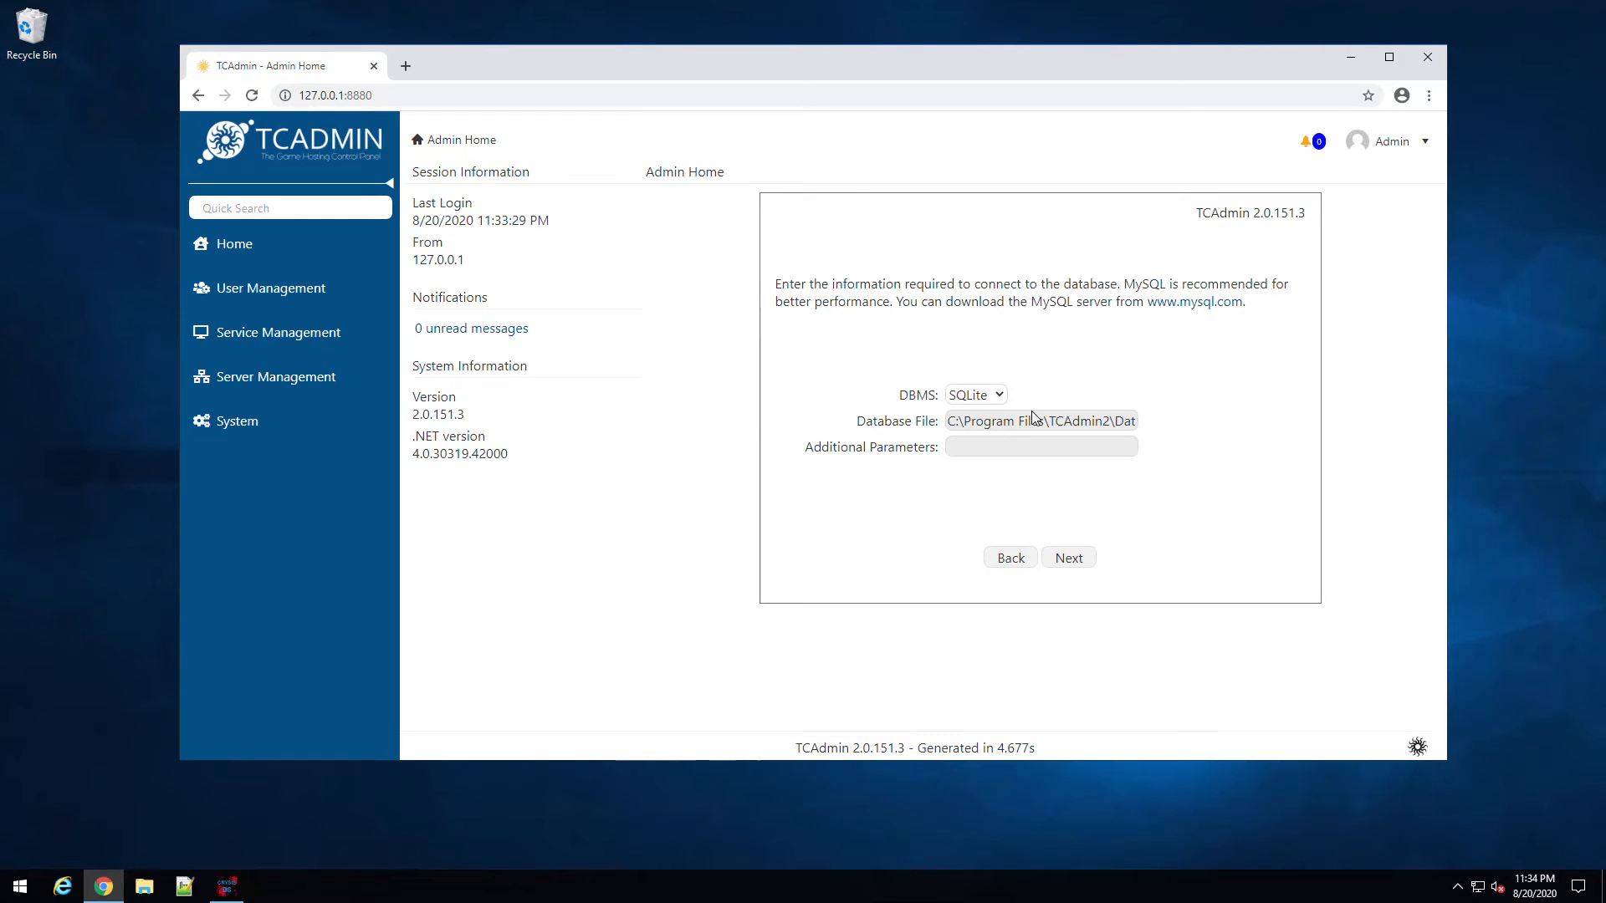
Step: Choose MySQL as the database type with server address 127.0.0.1
left_click(1000, 396)
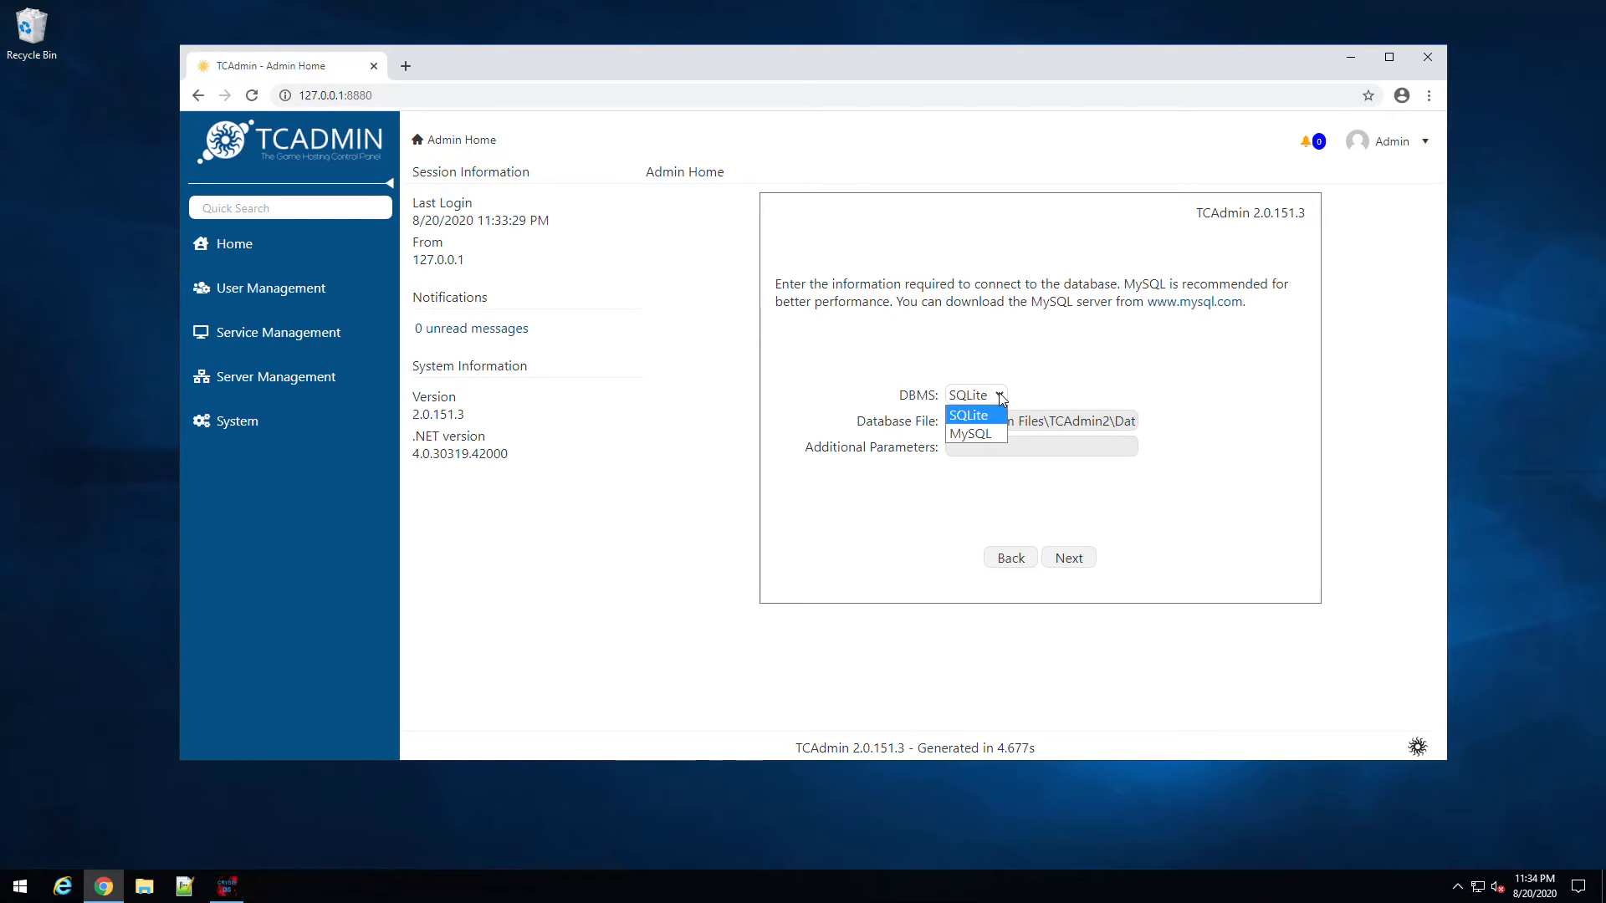
left_click(990, 435)
left_click(988, 424)
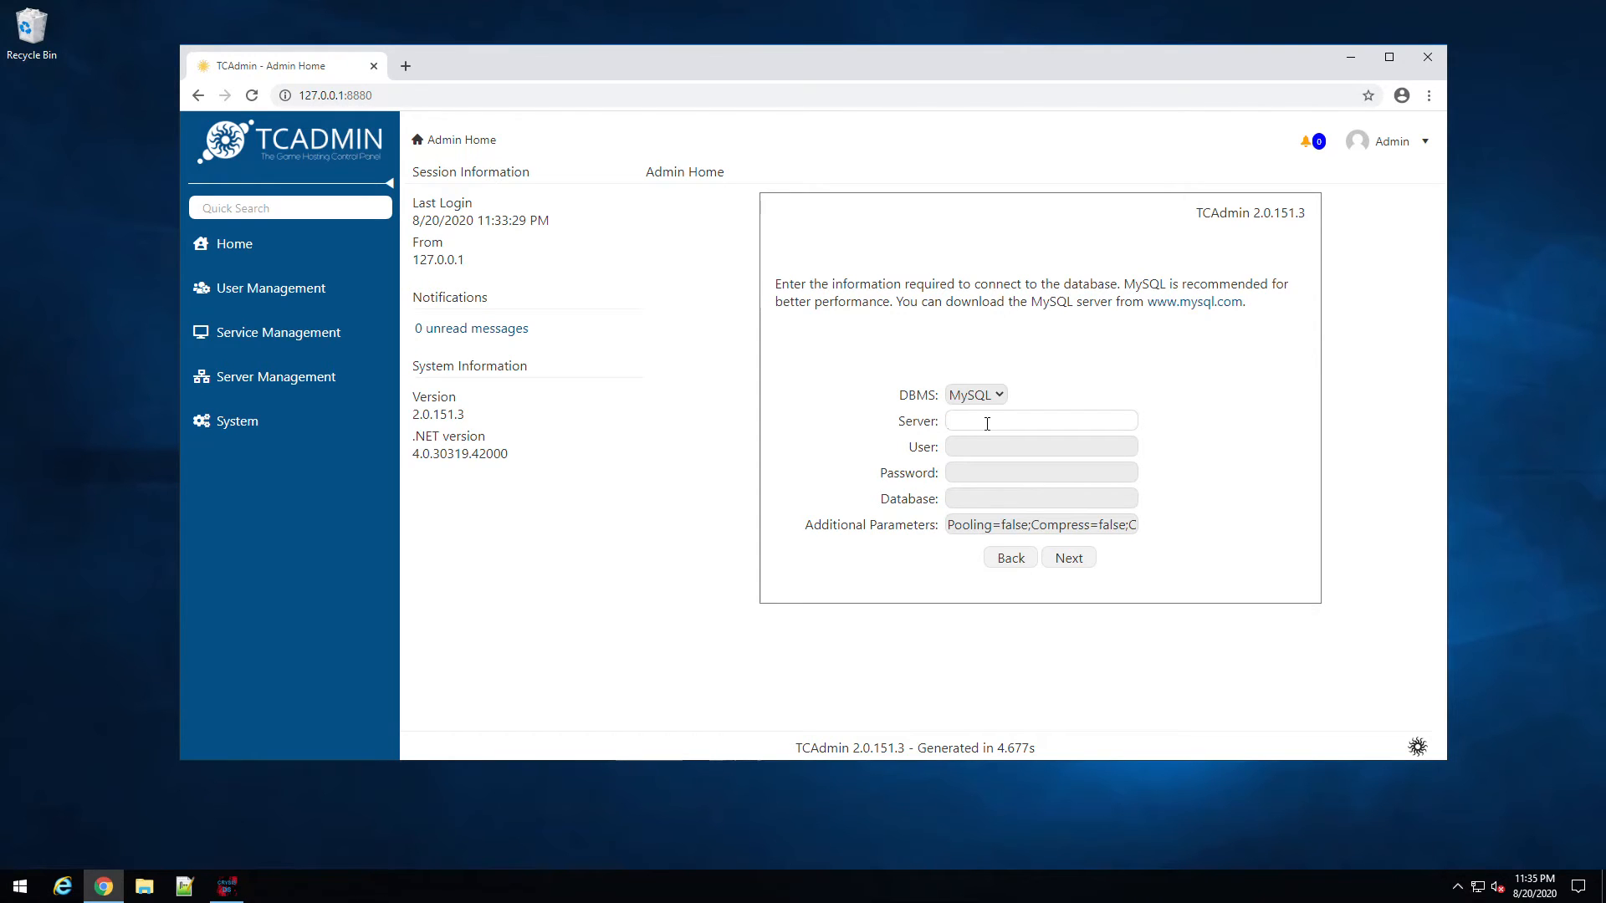
type("127.0.0.1`")
key("BackSpace")
key("Tab")
Step: Enter user root, the root password and database tcadmindb, then submit the connection details
type("root")
key("Tab")
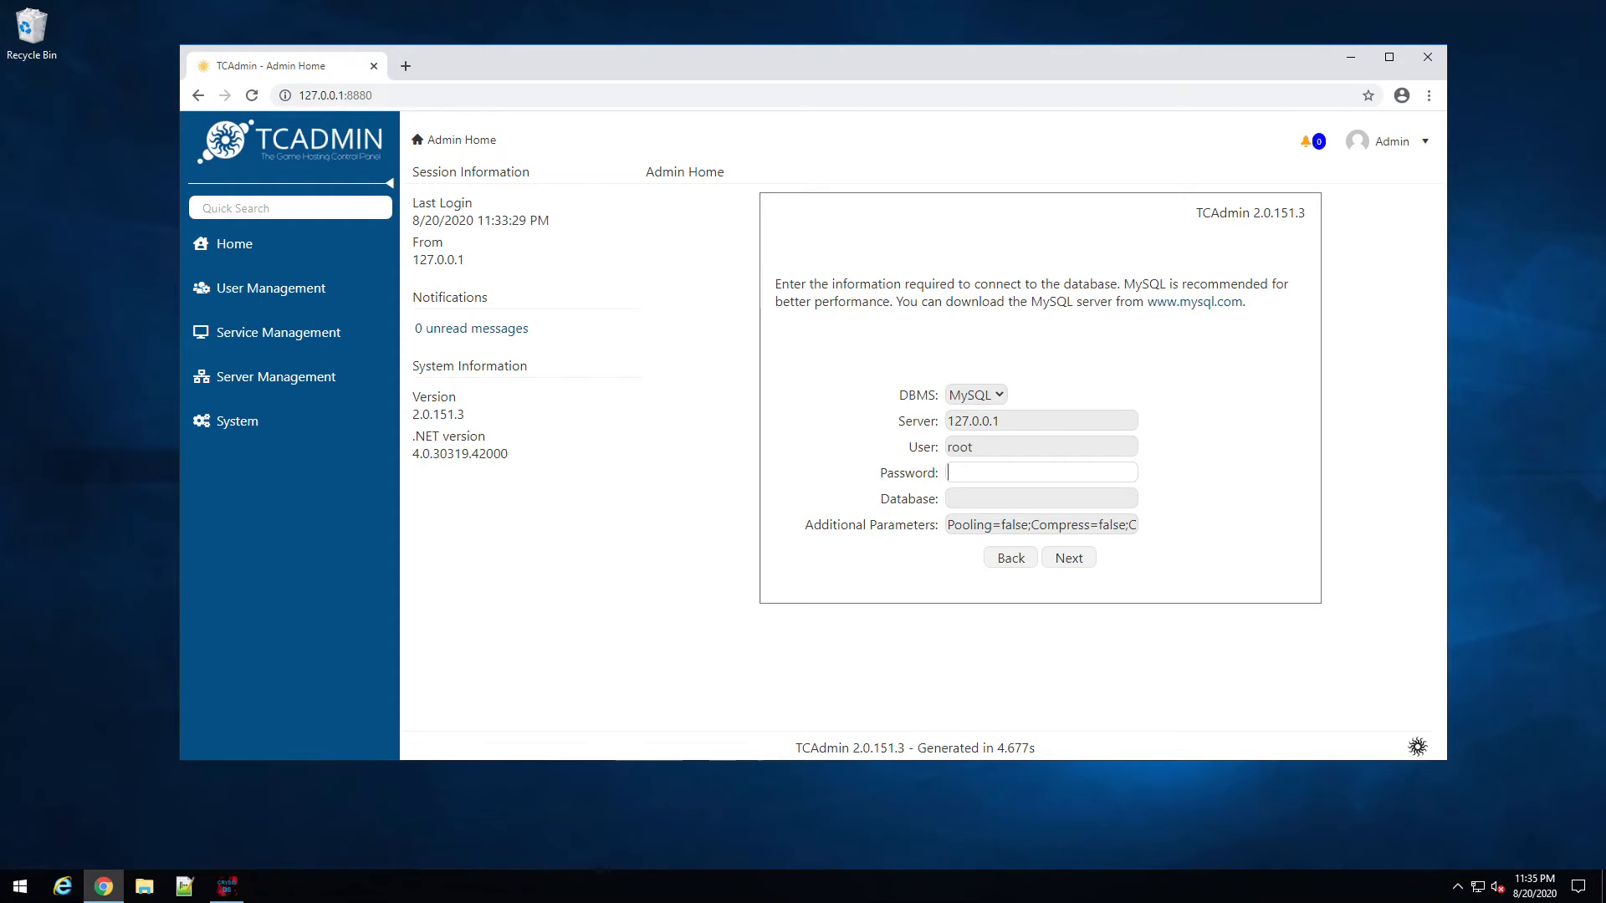
key("ctrl+v")
left_click(981, 496)
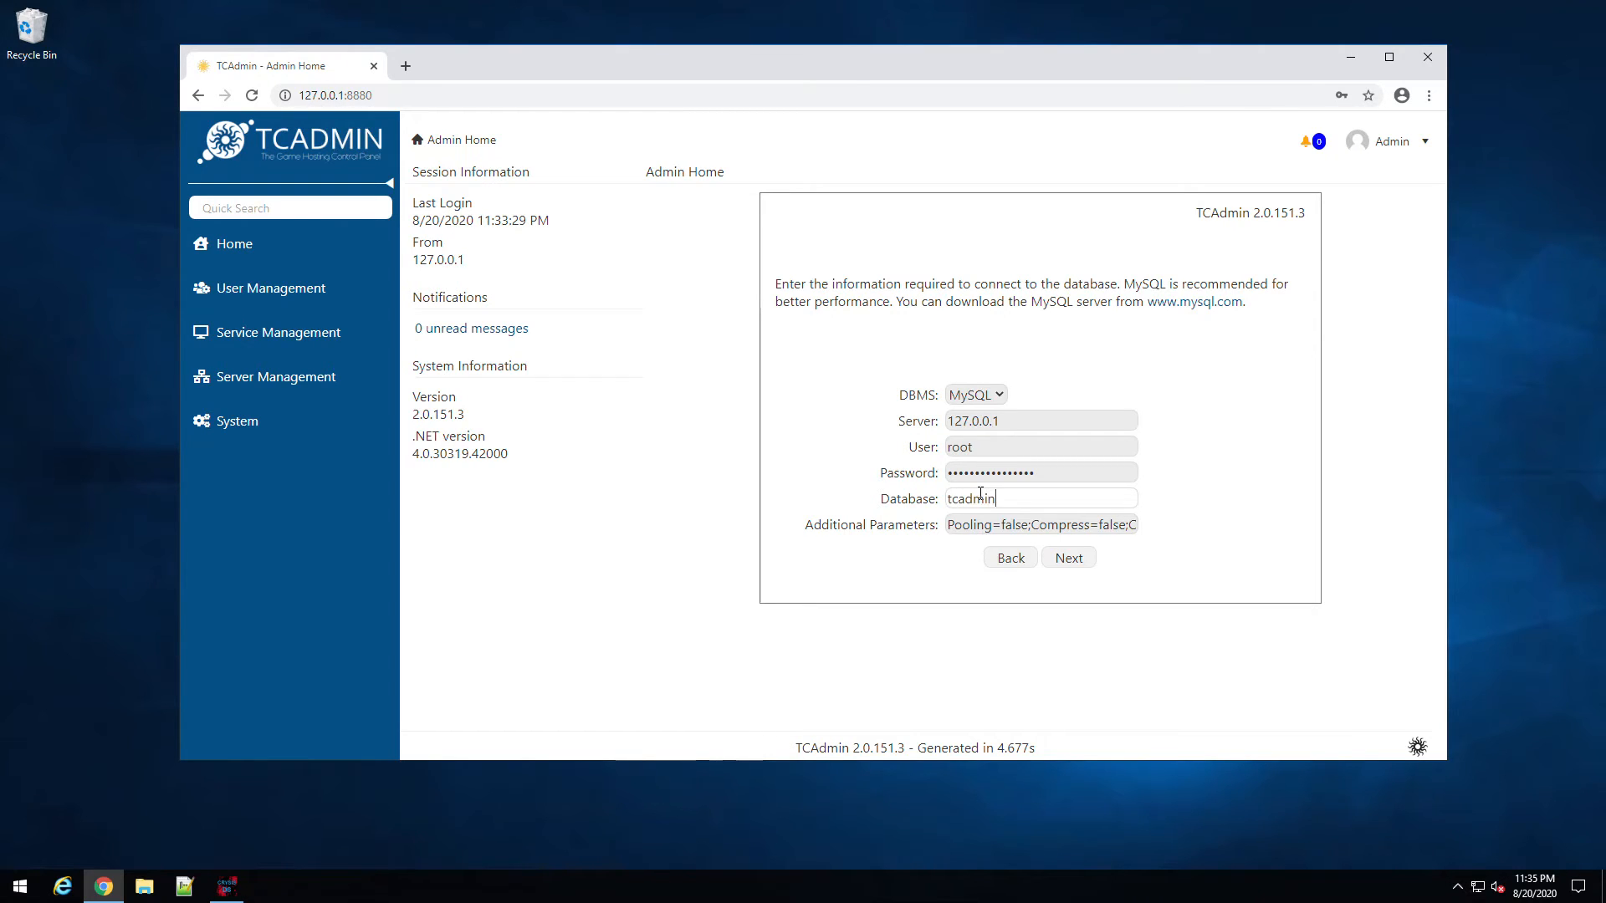
type("db")
left_click(1056, 559)
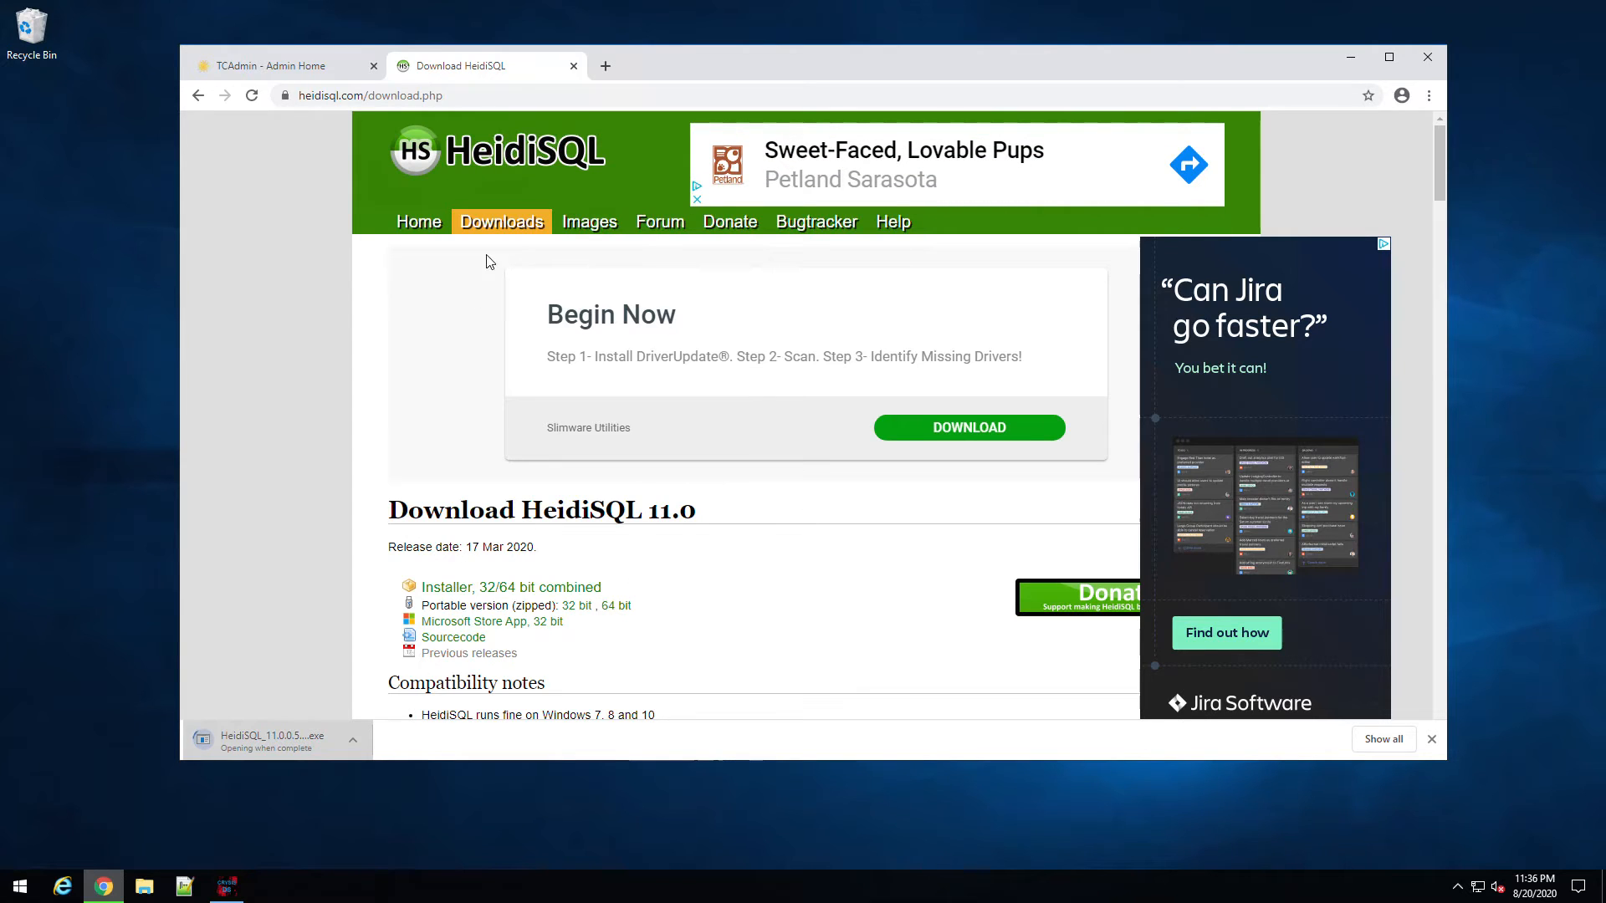
Step: Return to the TCAdmin setup tab while the HeidiSQL installer downloads
left_click(278, 72)
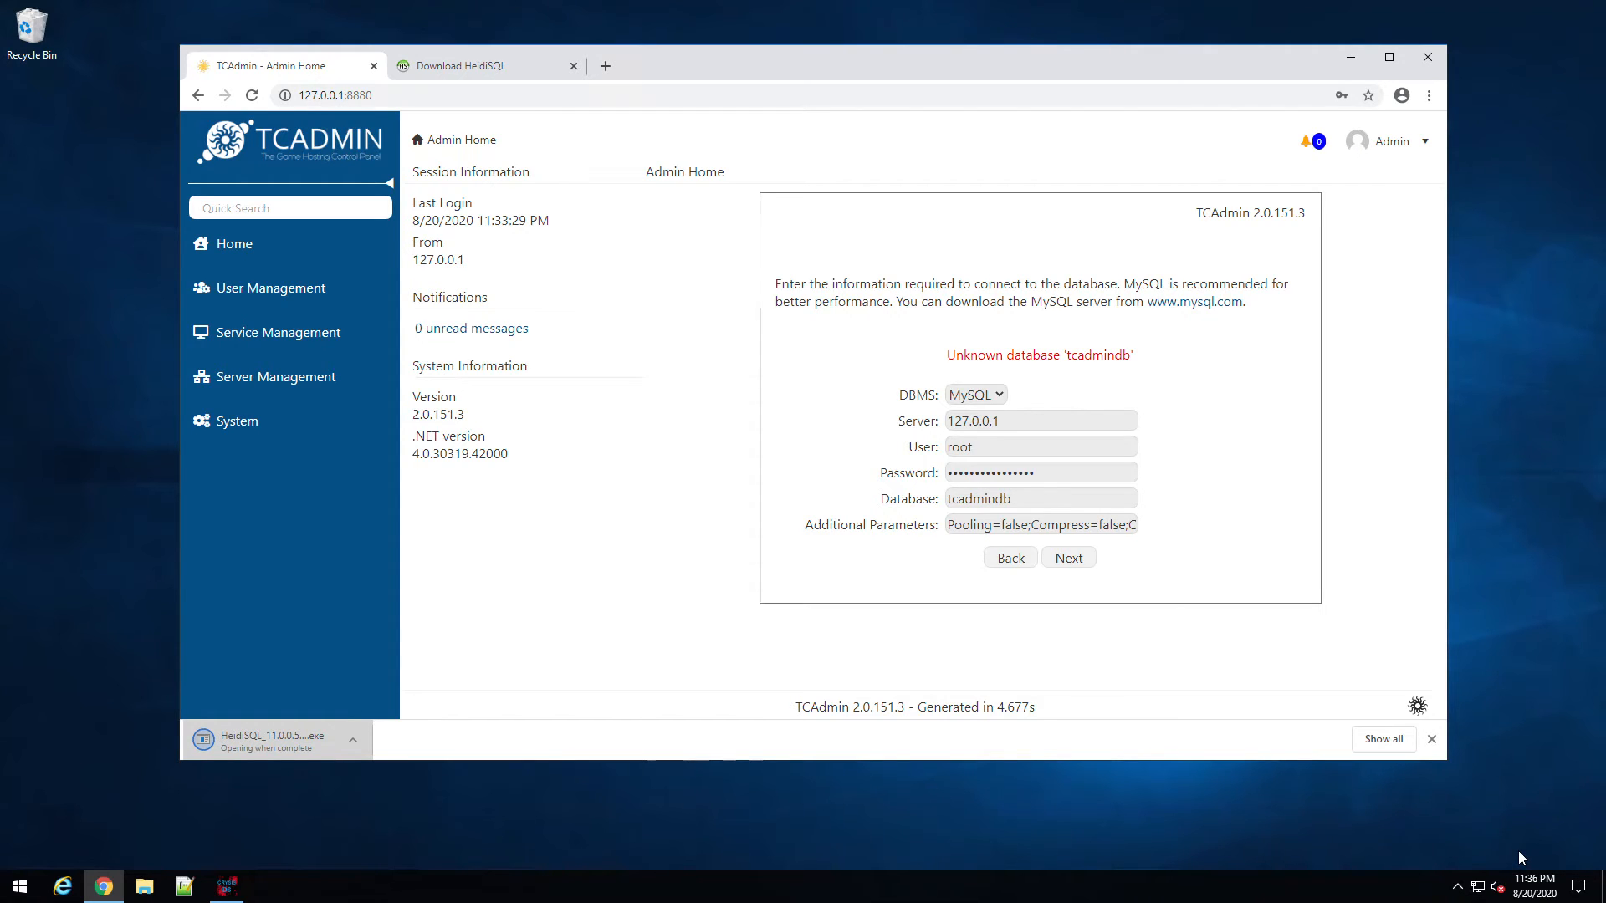
Step: Install HeidiSQL with default location and folder, unticking automatic update checks and version reporting
left_click(713, 525)
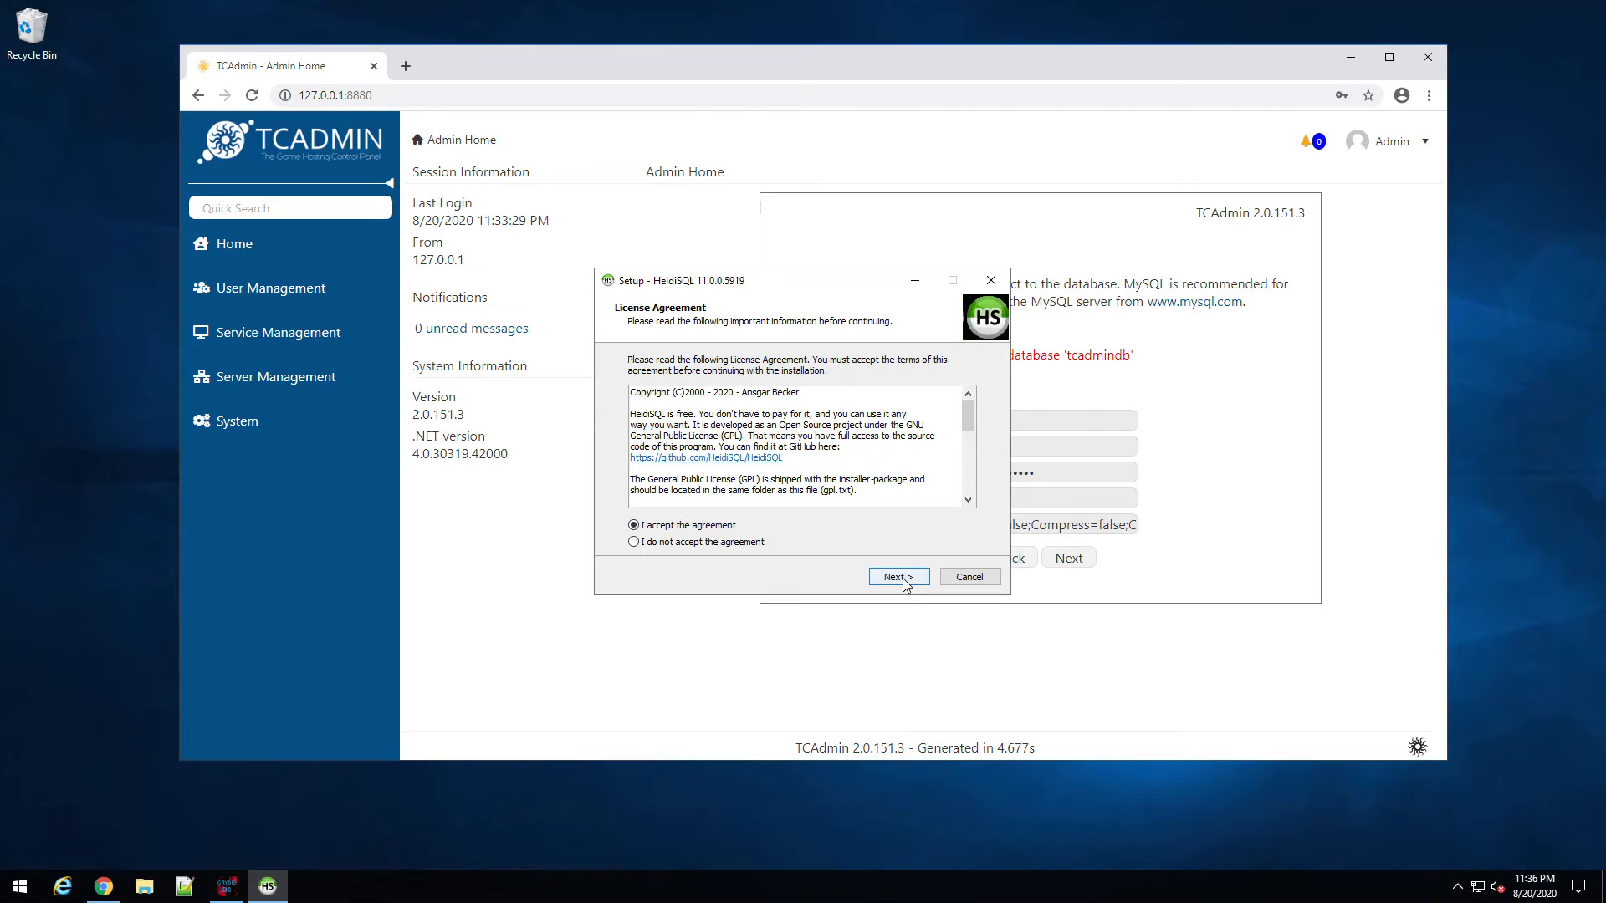
left_click(899, 577)
left_click(900, 577)
left_click(900, 577)
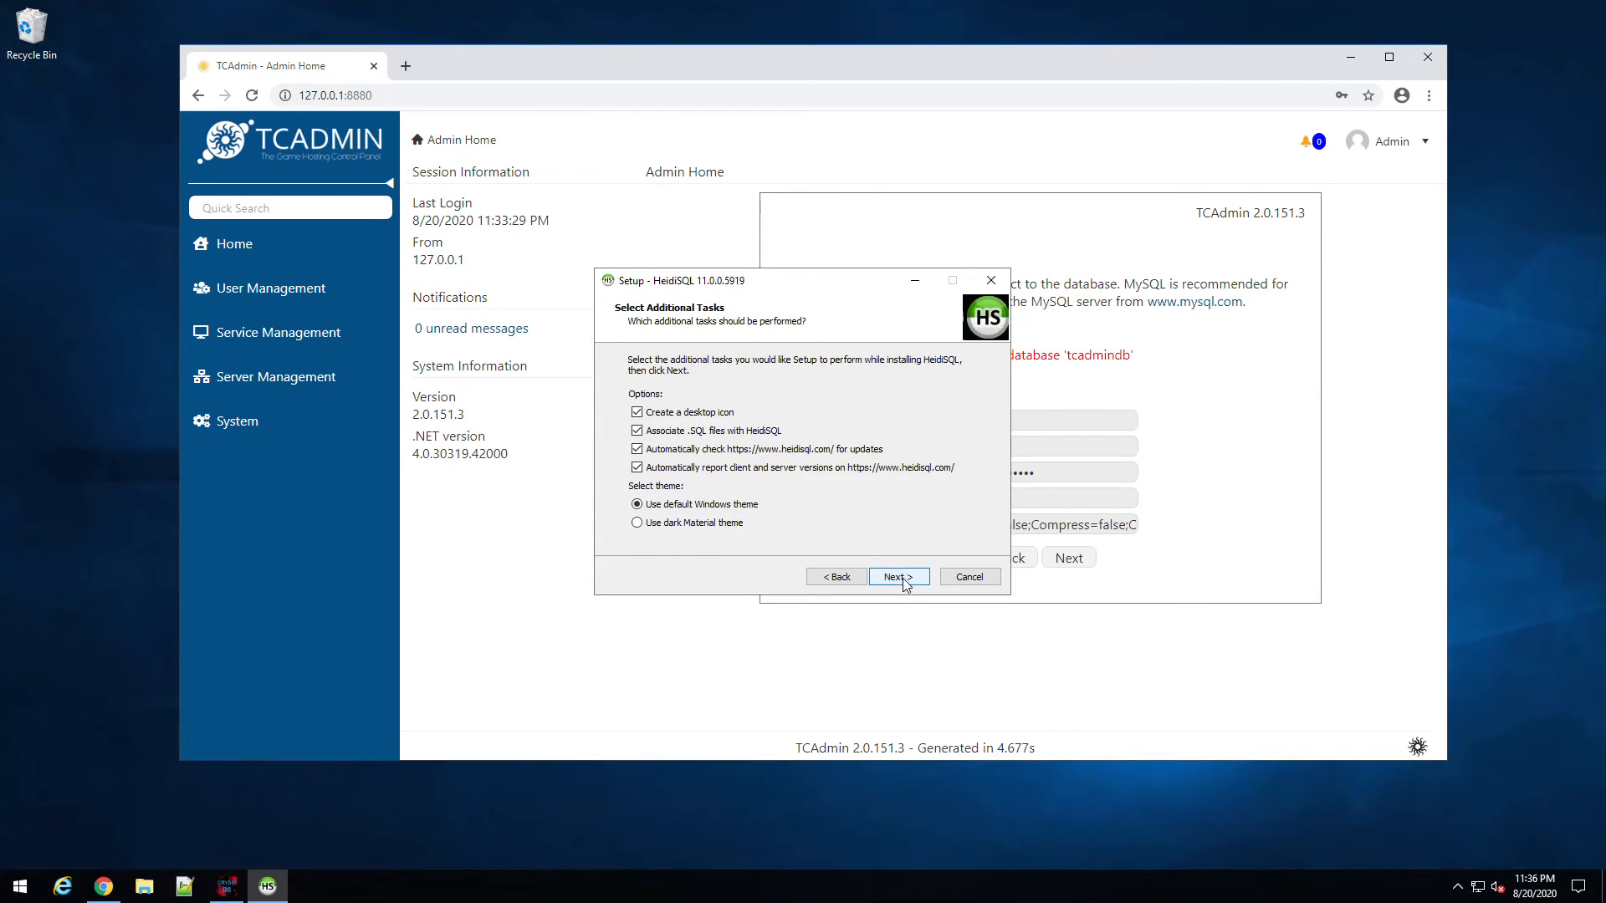
left_click(899, 578)
left_click(836, 577)
left_click(704, 470)
left_click(701, 453)
left_click(899, 577)
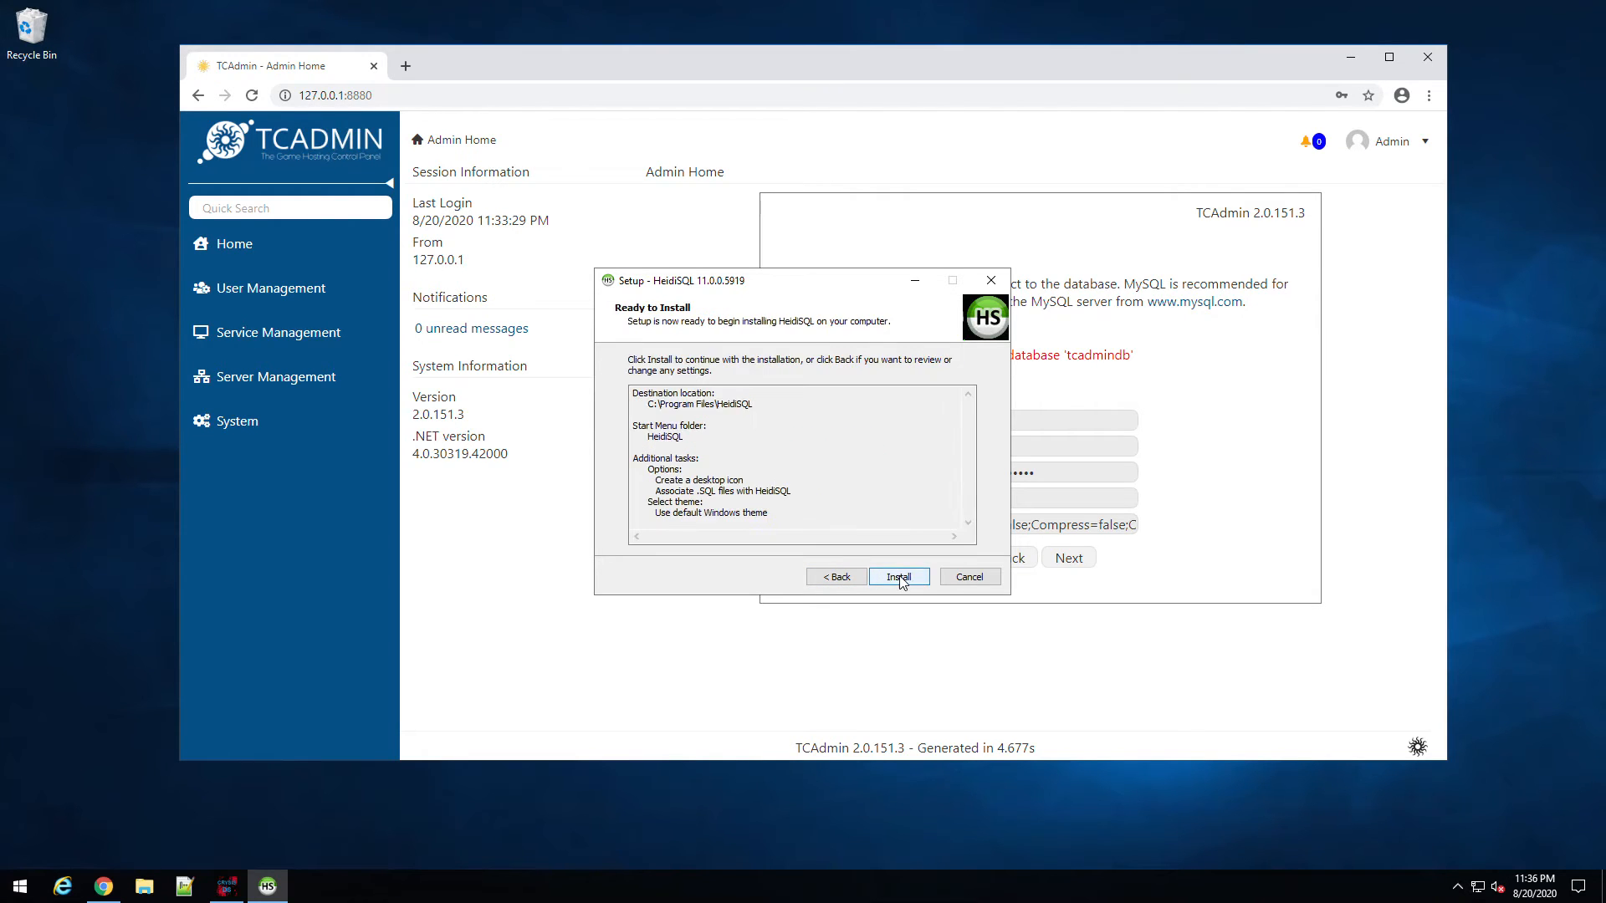
left_click(900, 577)
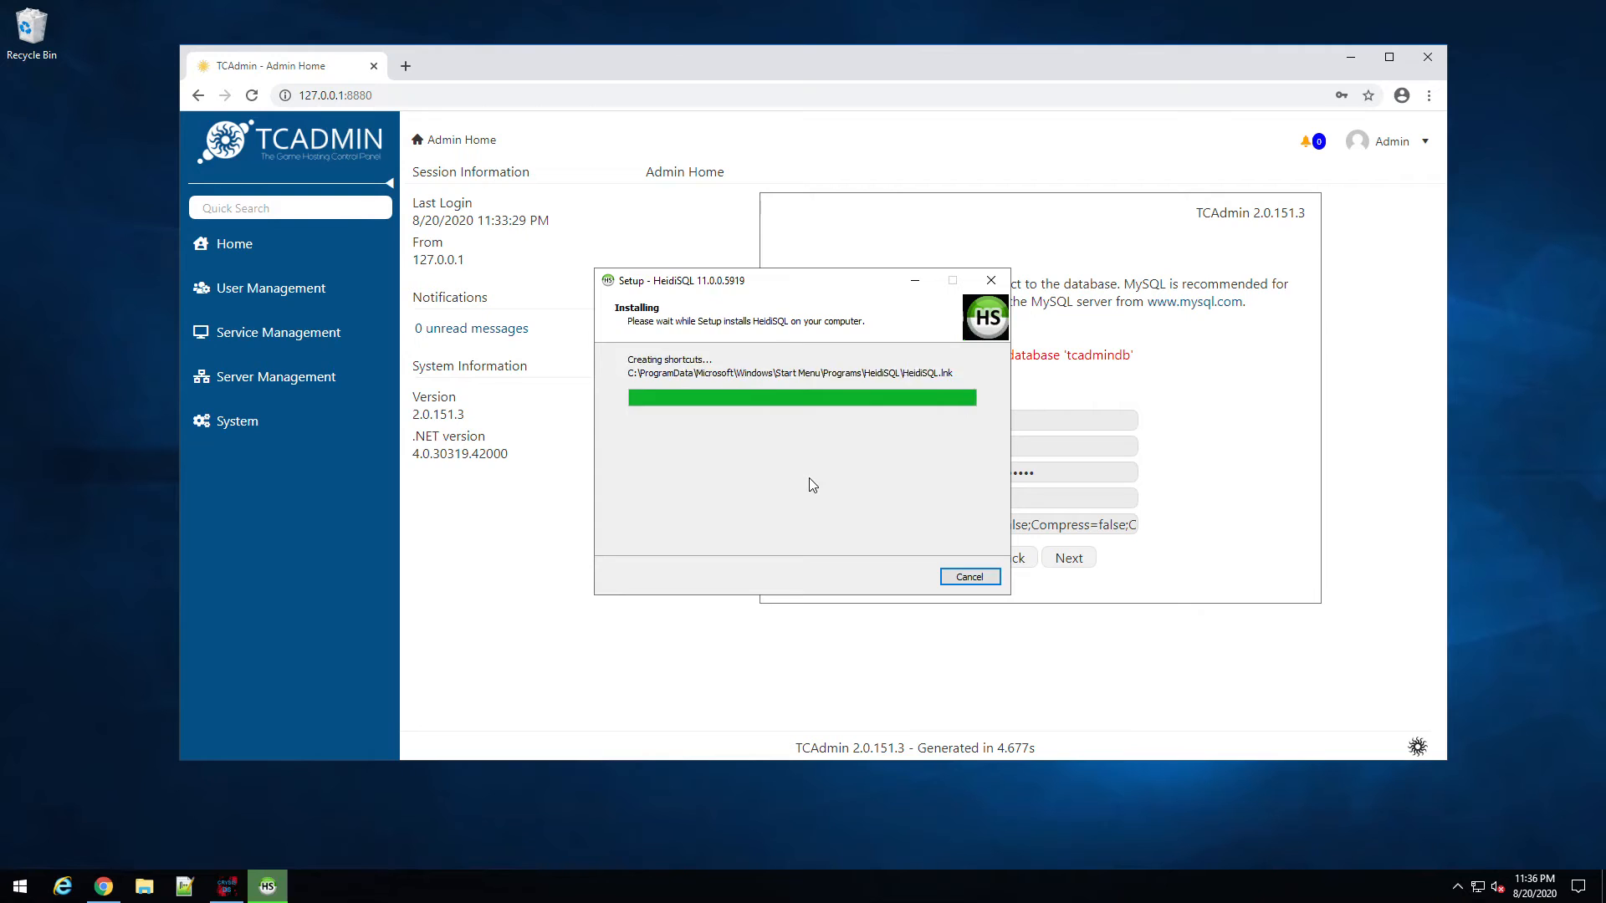
left_click(899, 577)
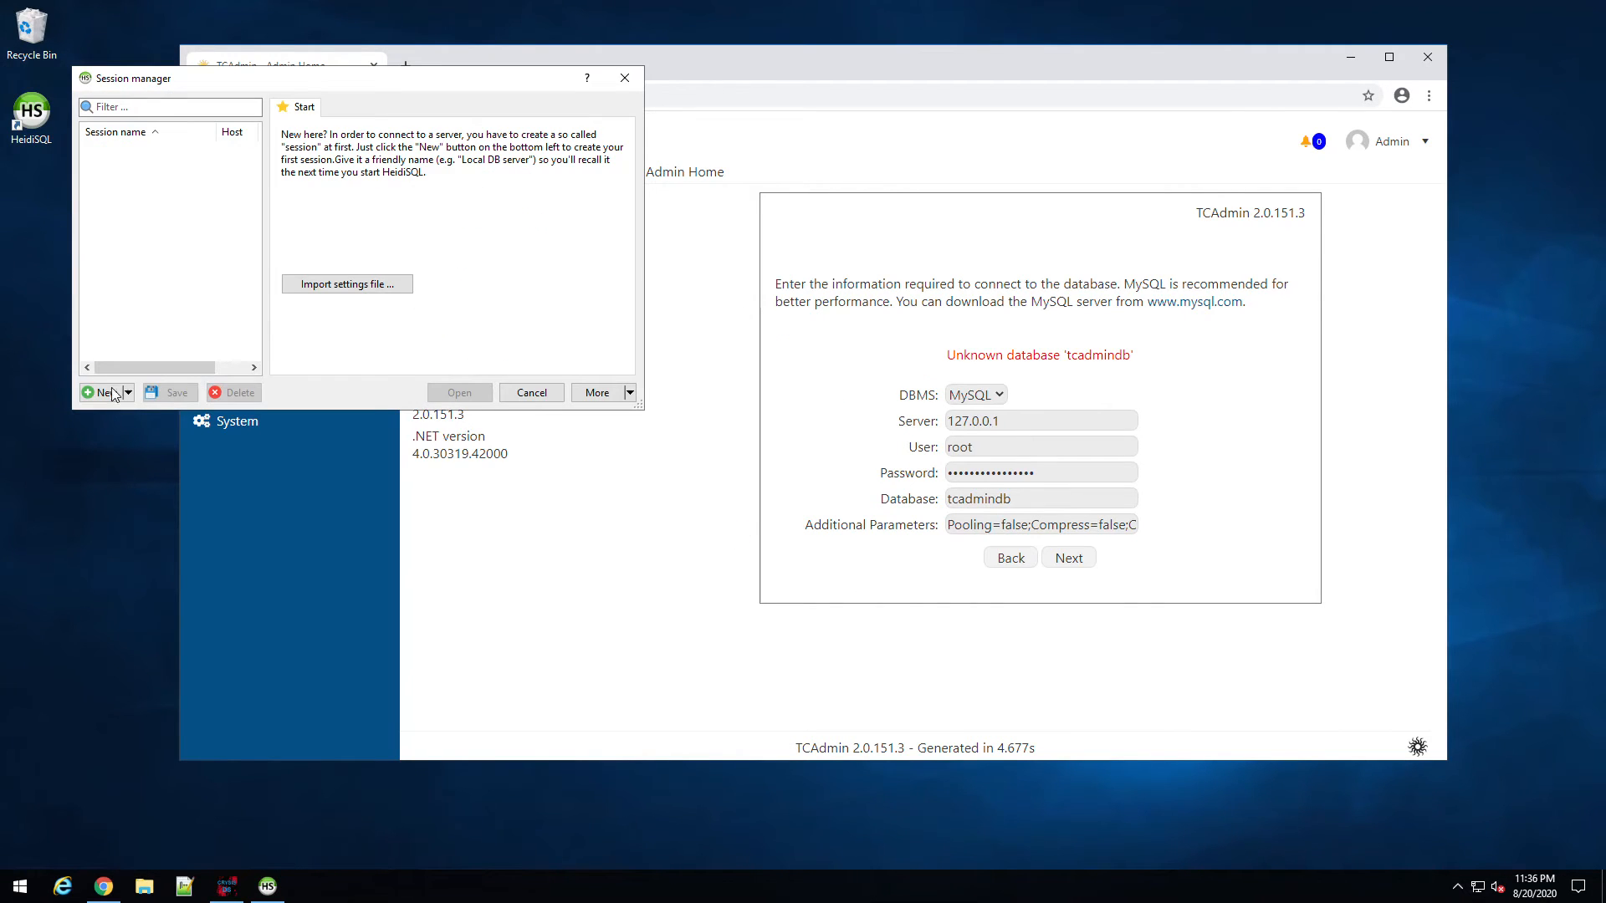
Step: Create a new HeidiSQL session and replace the mistyped password with the pasted root password
left_click(128, 395)
left_click(111, 396)
left_click(112, 398)
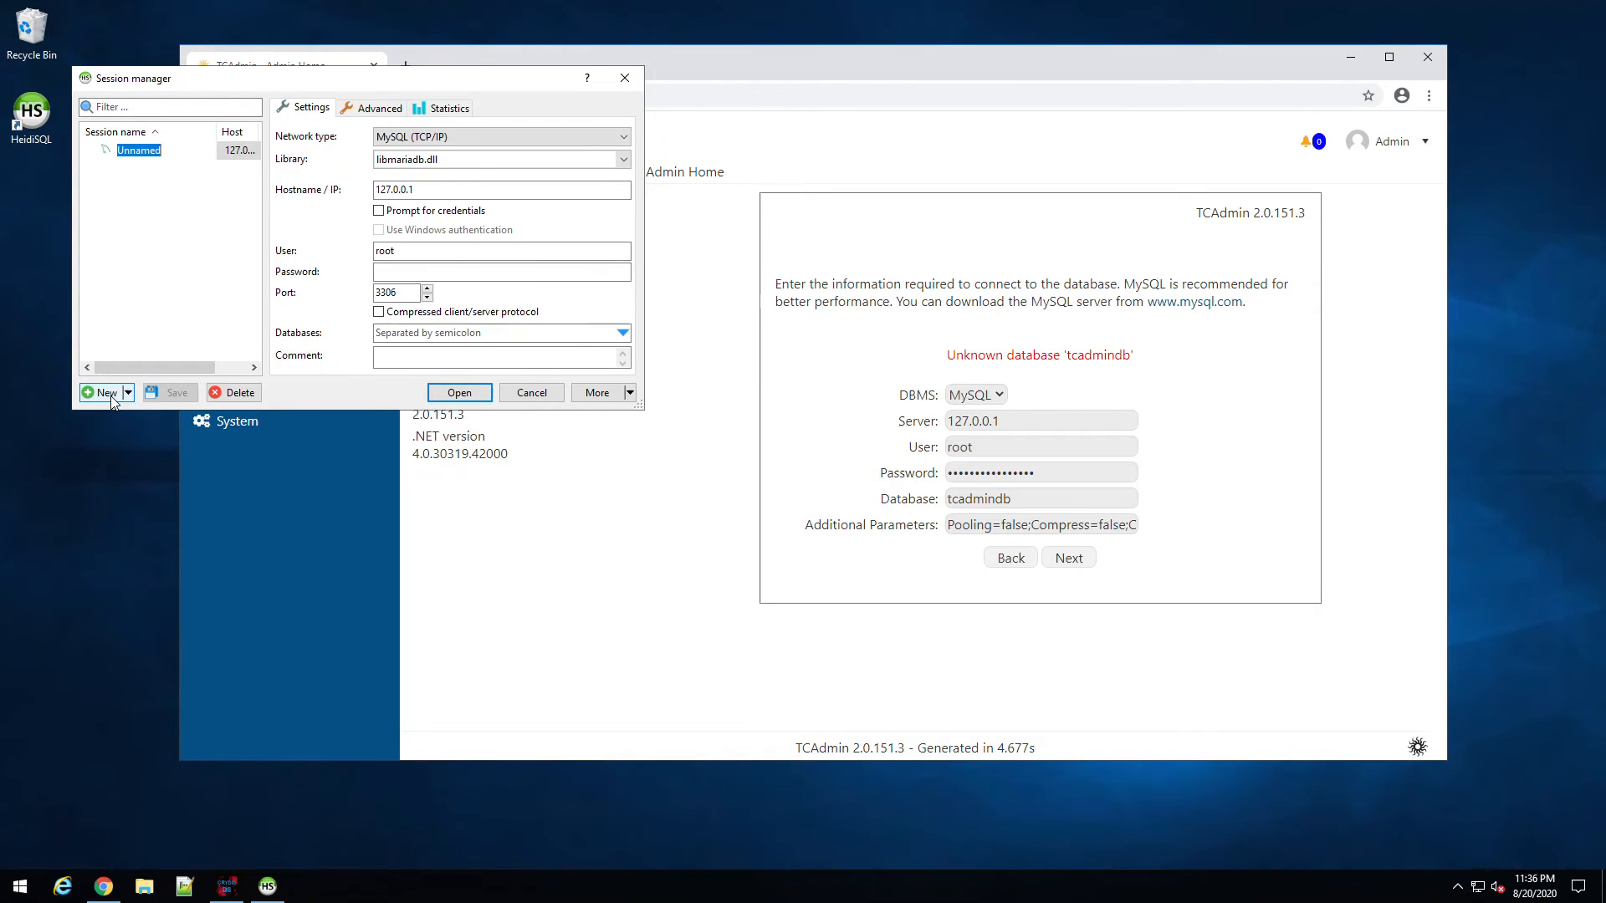
left_click(400, 276)
type("********")
key("ctrl+a")
key("BackSpace")
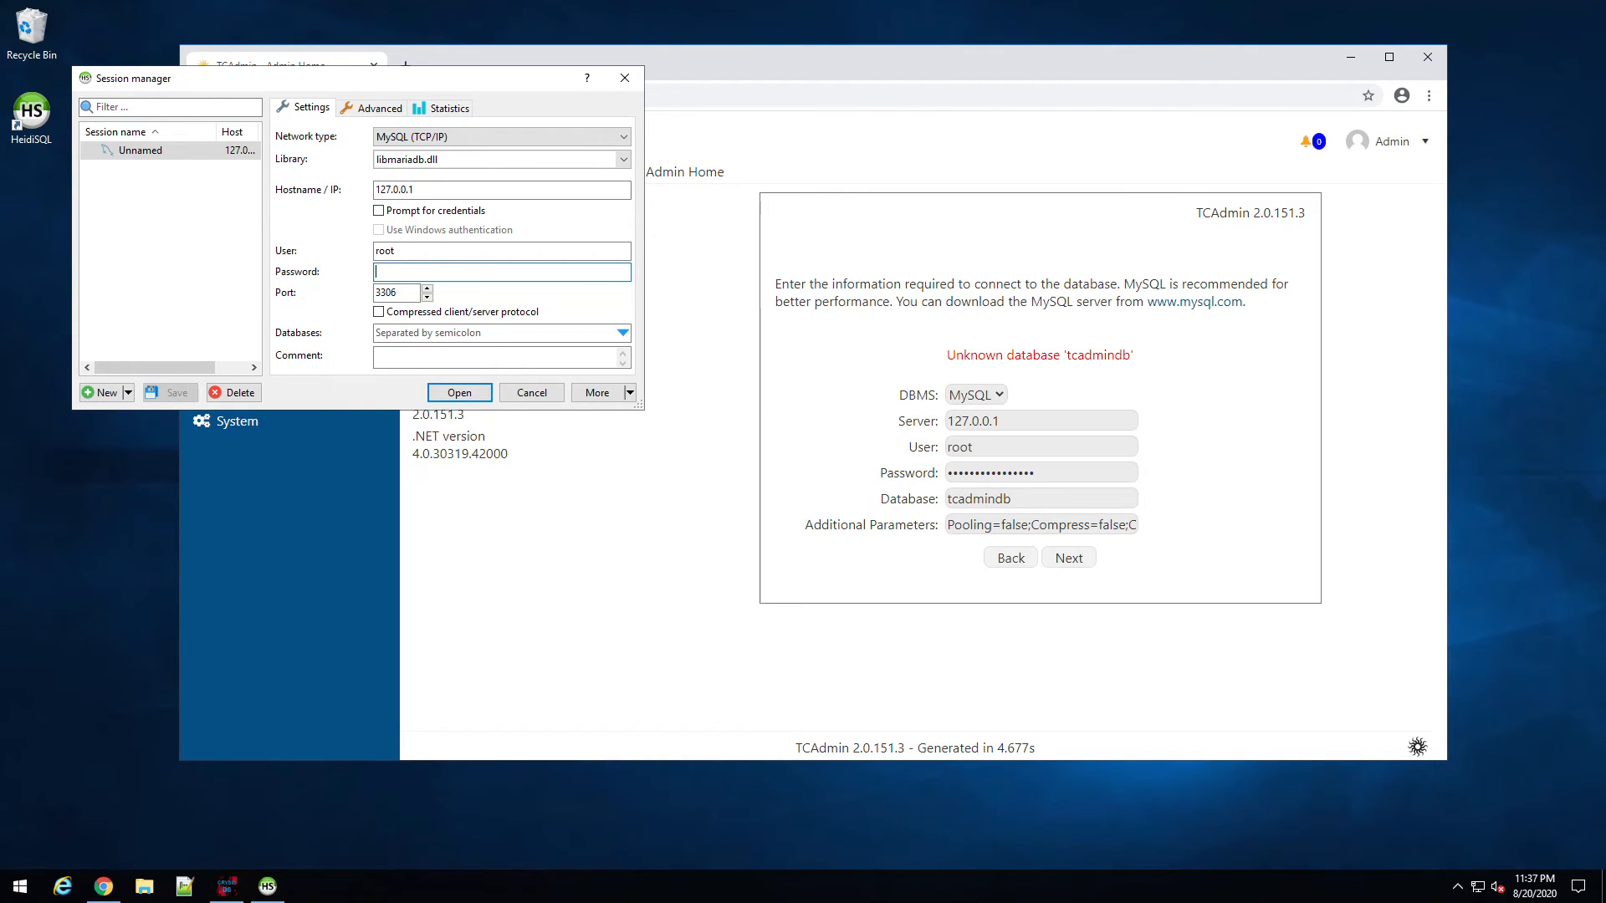
key("ctrl+v")
Step: Connect to local MySQL, create database tcadmindb, and retry TCAdmin's database step
left_click(452, 393)
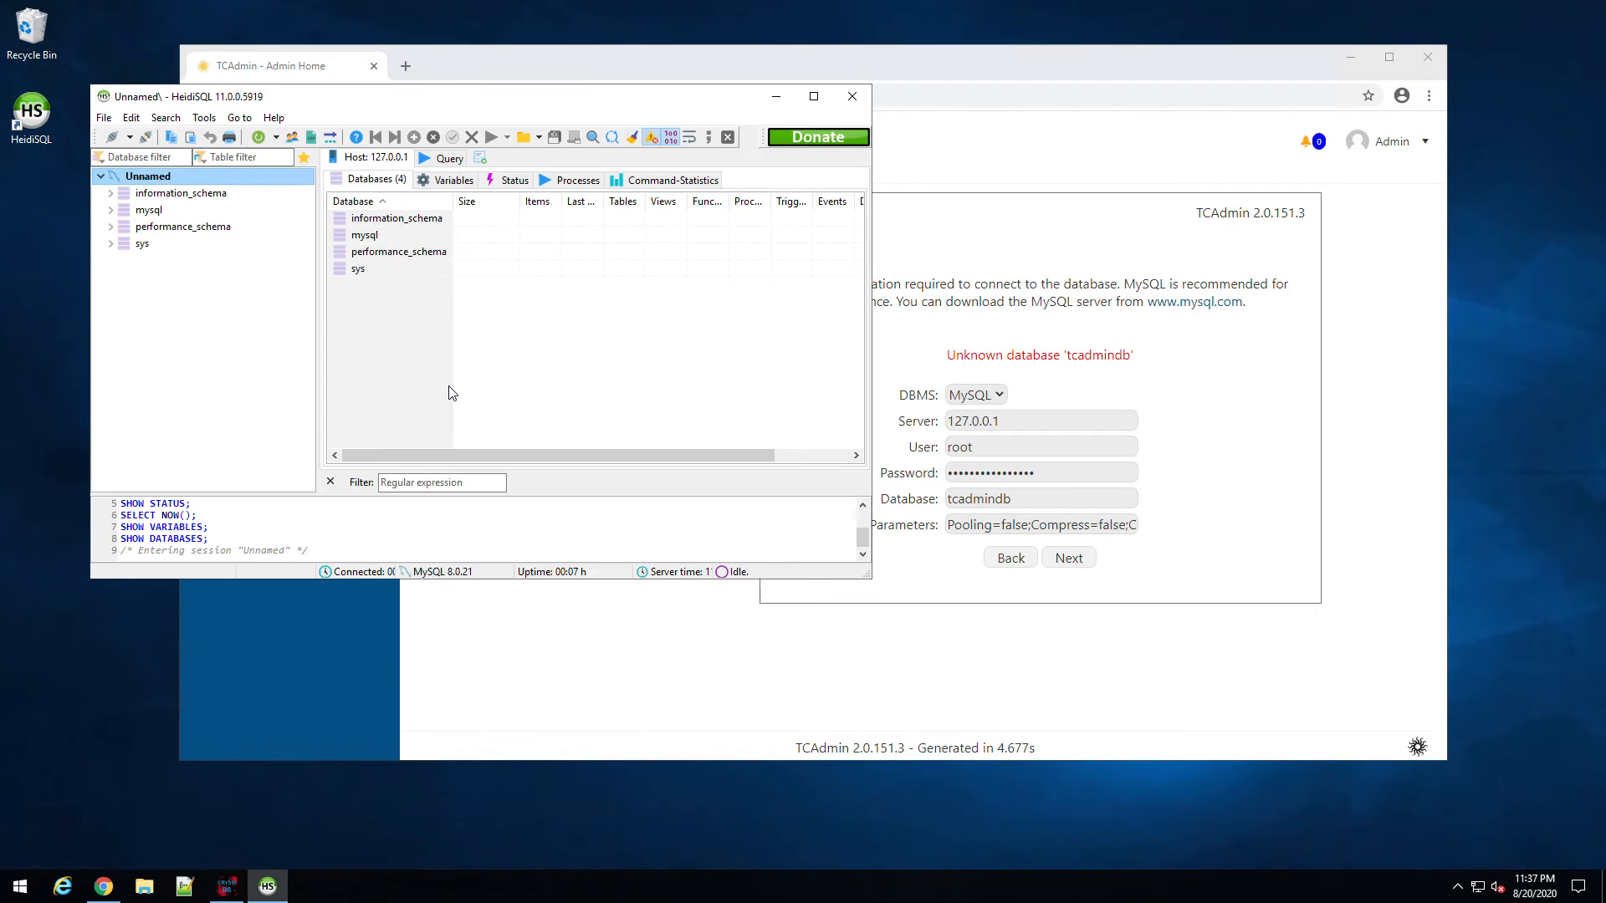
left_click(414, 393)
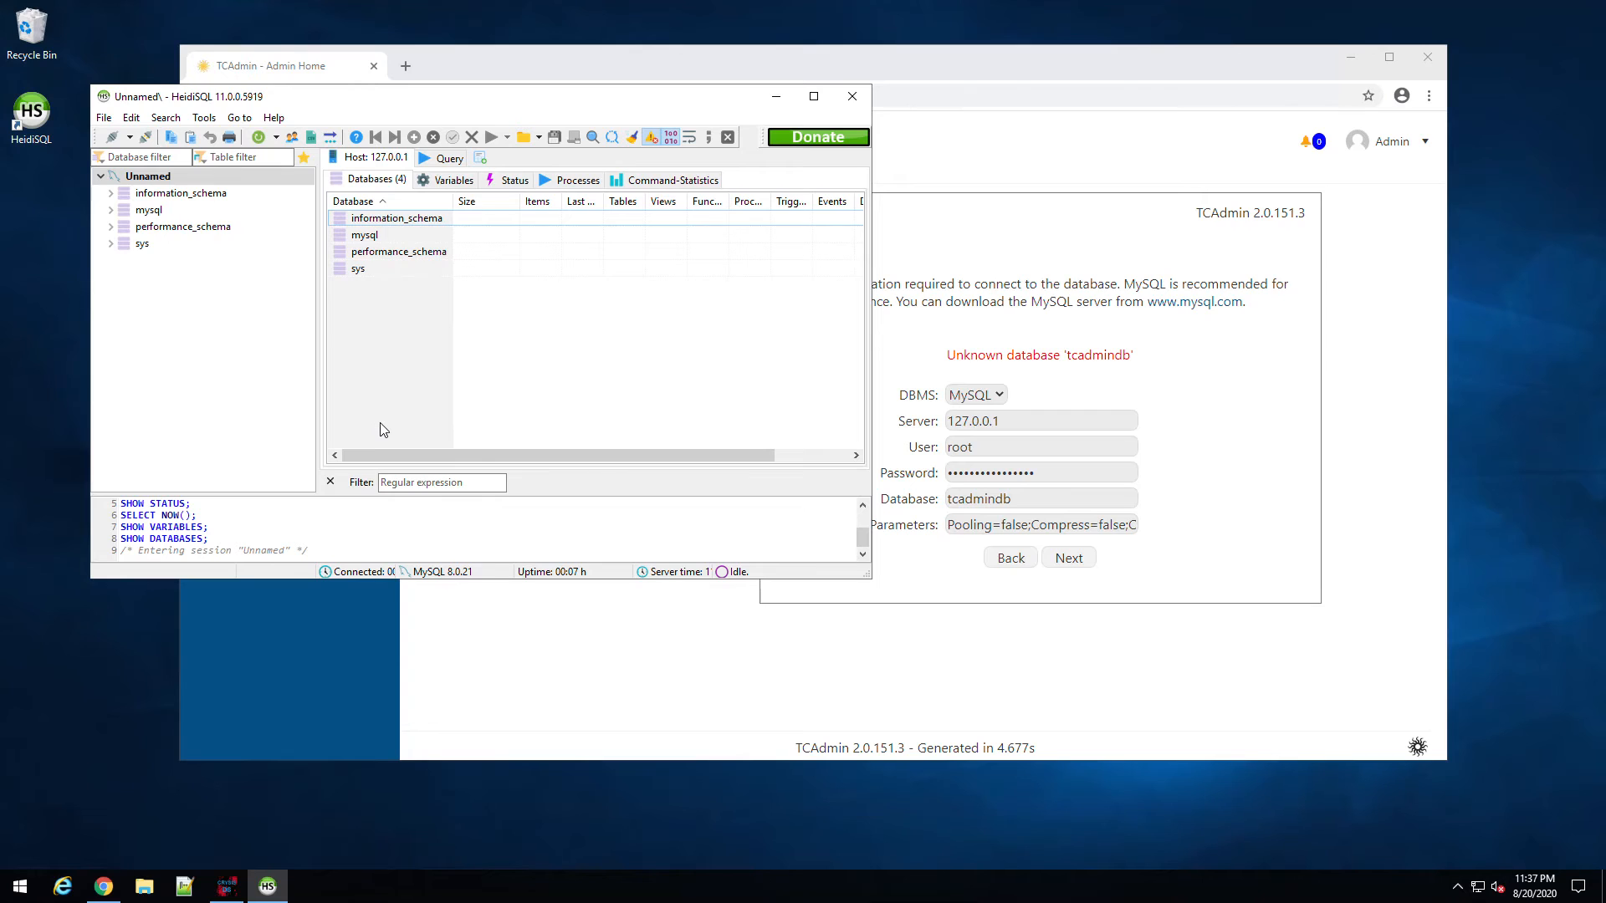
right_click(149, 183)
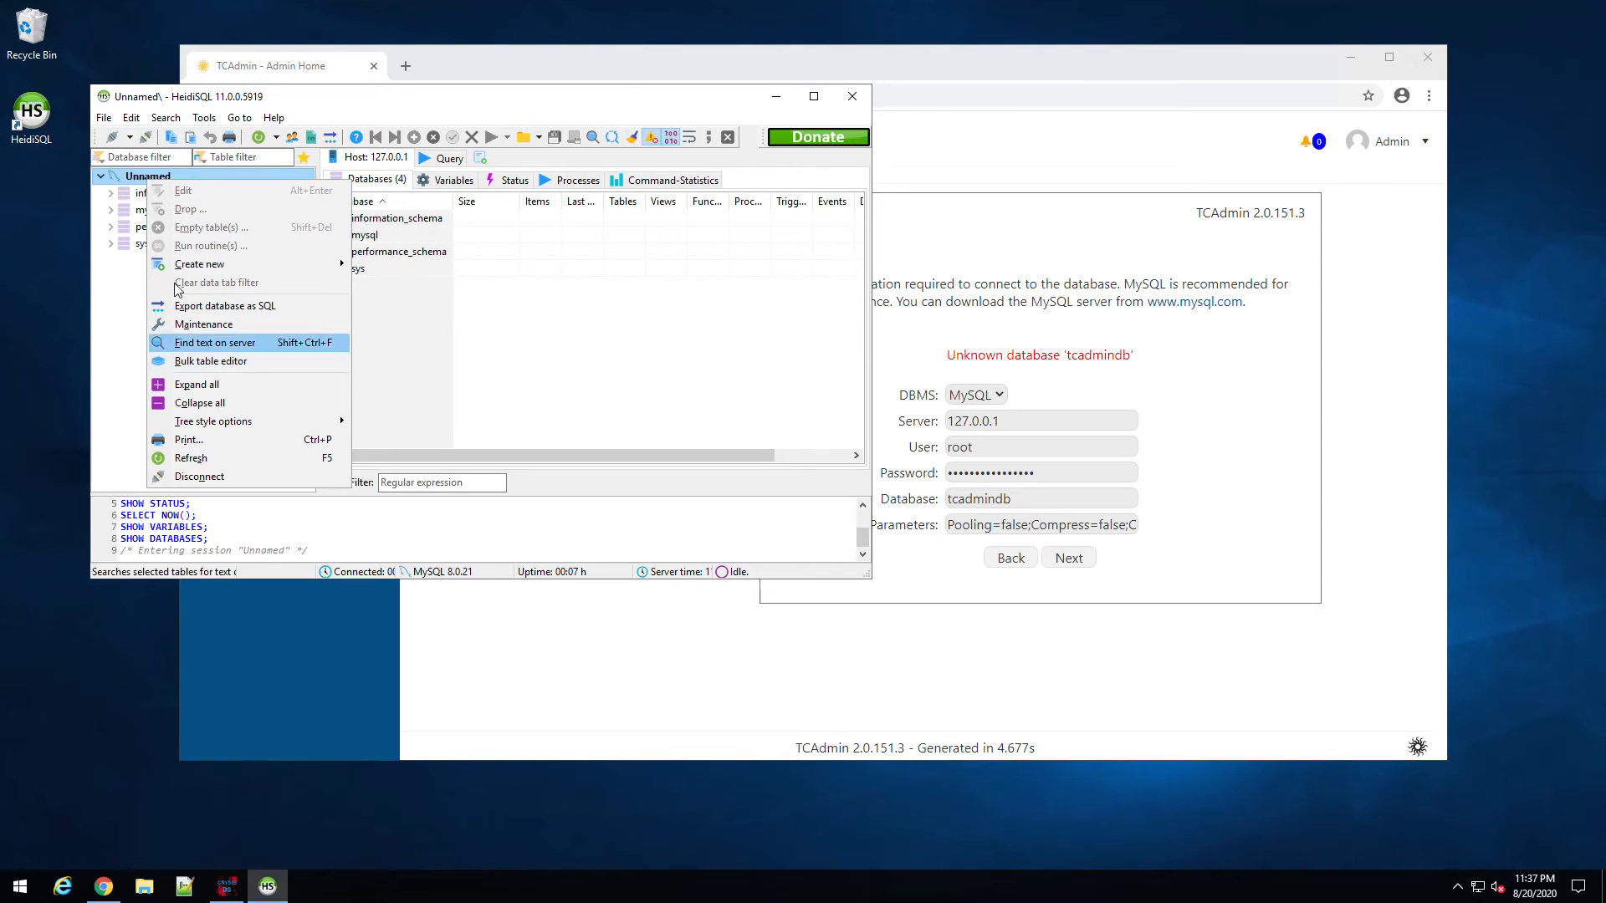
mouse_move(241, 264)
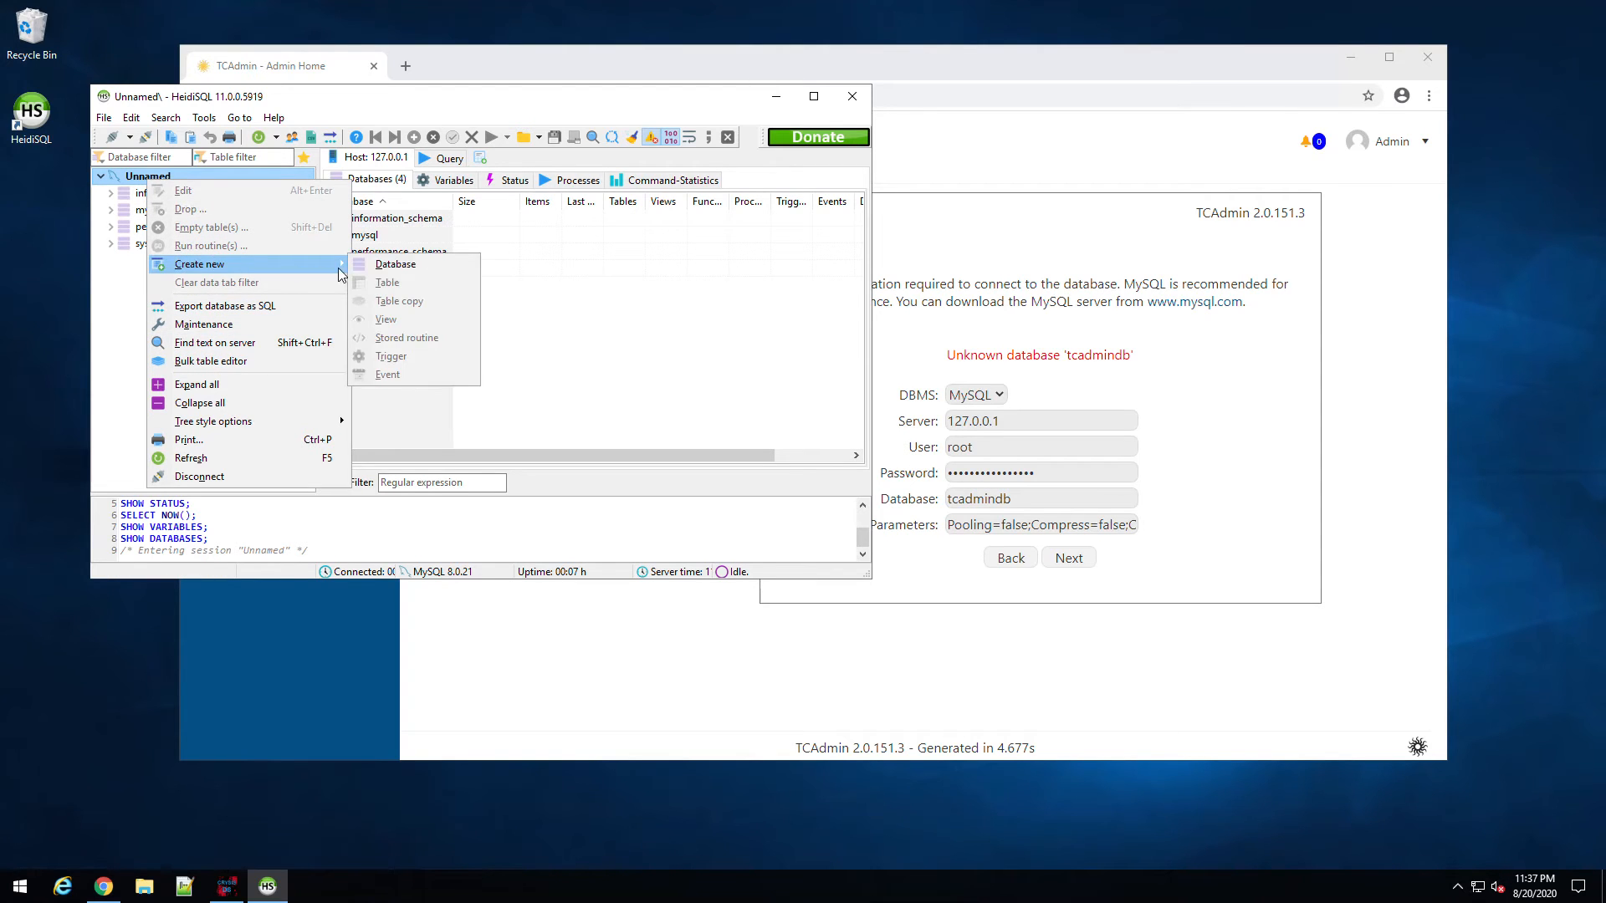
left_click(376, 268)
type("tcadmin")
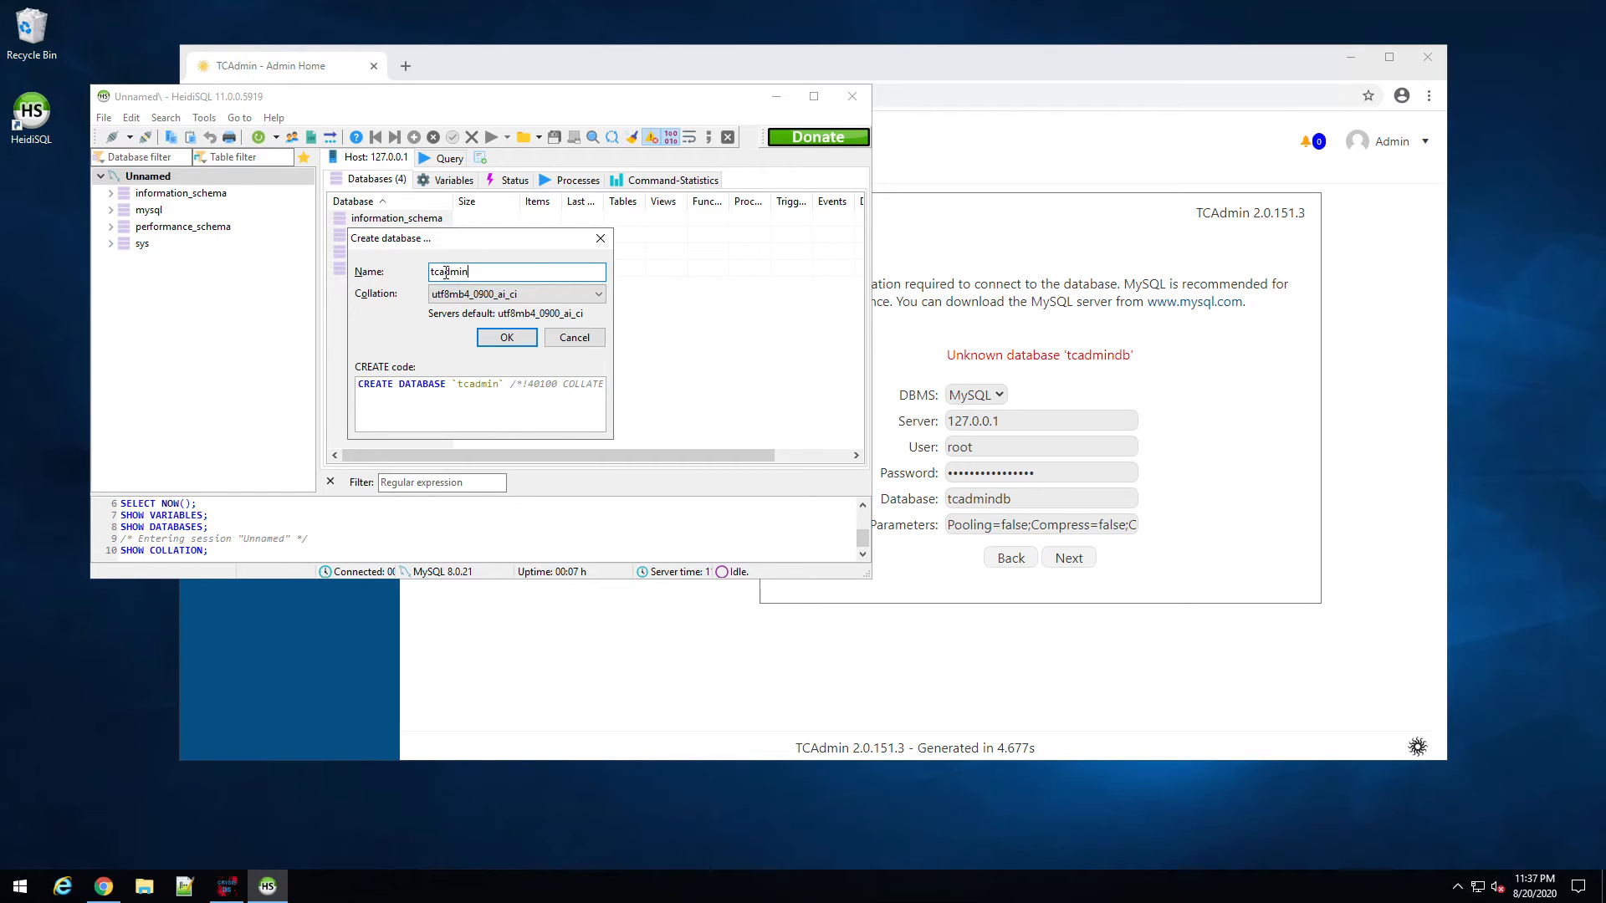
type("db")
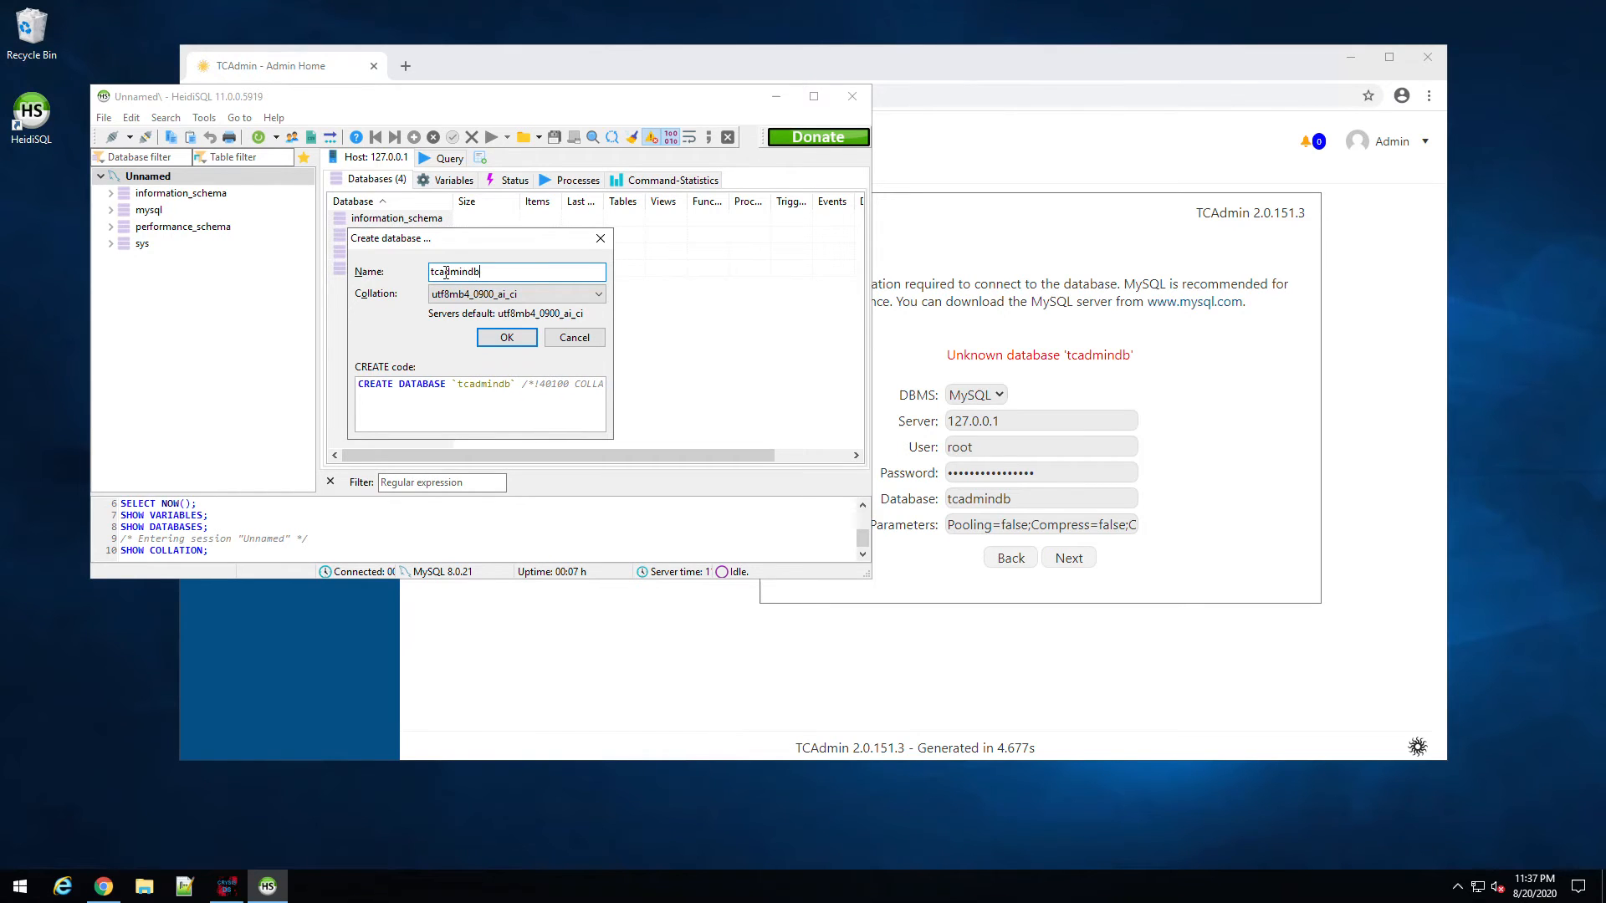
left_click(518, 339)
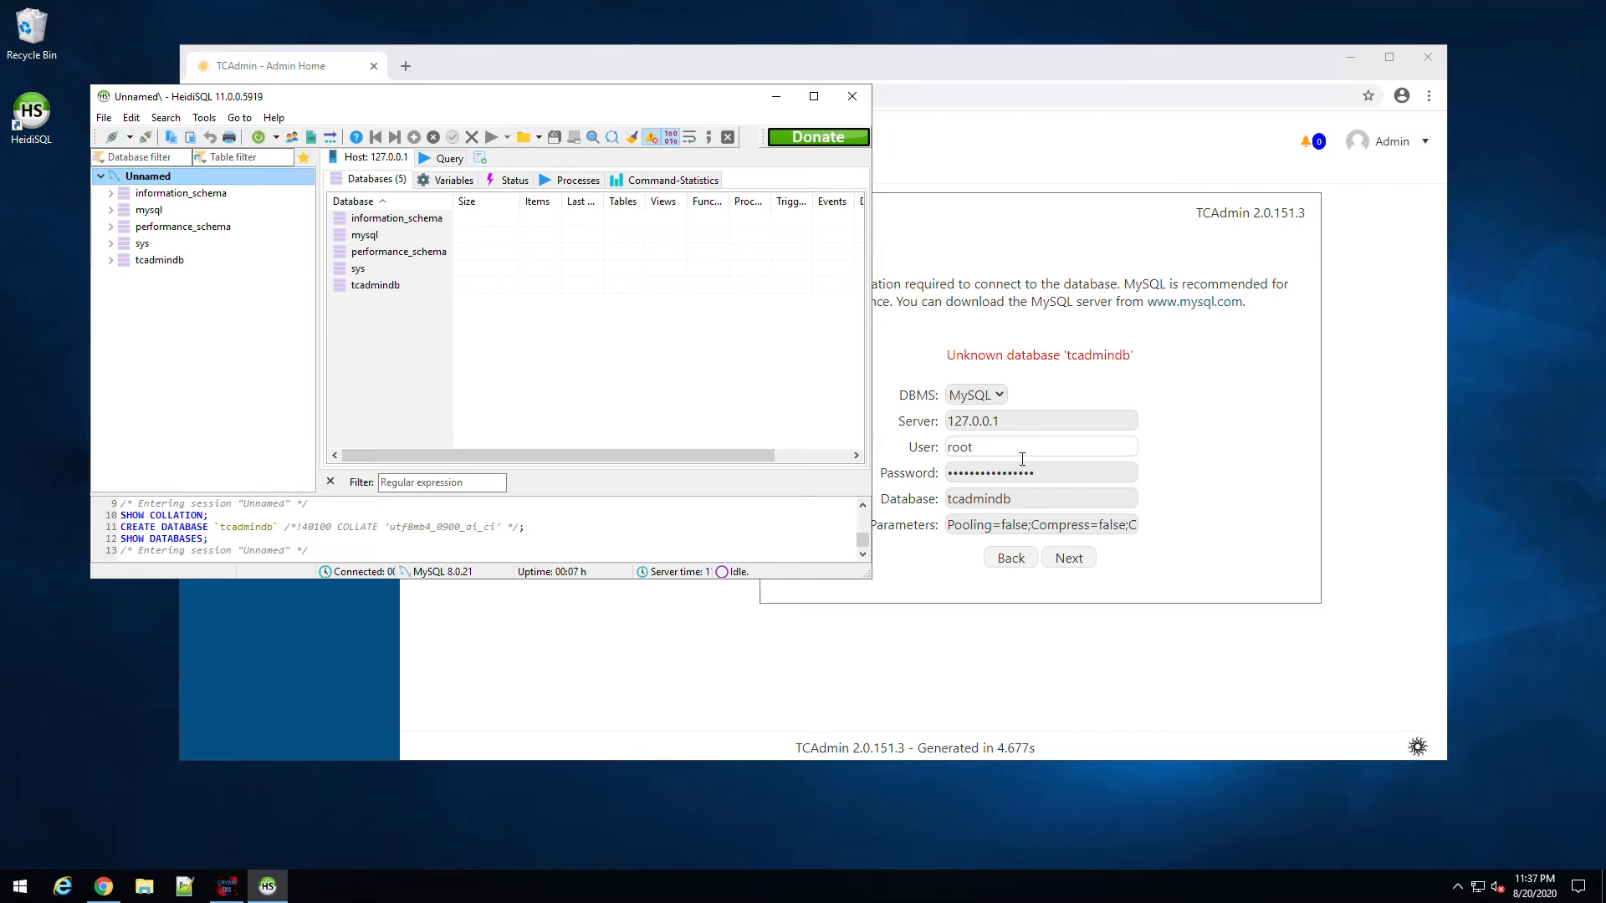
left_click(1046, 499)
left_click(1065, 558)
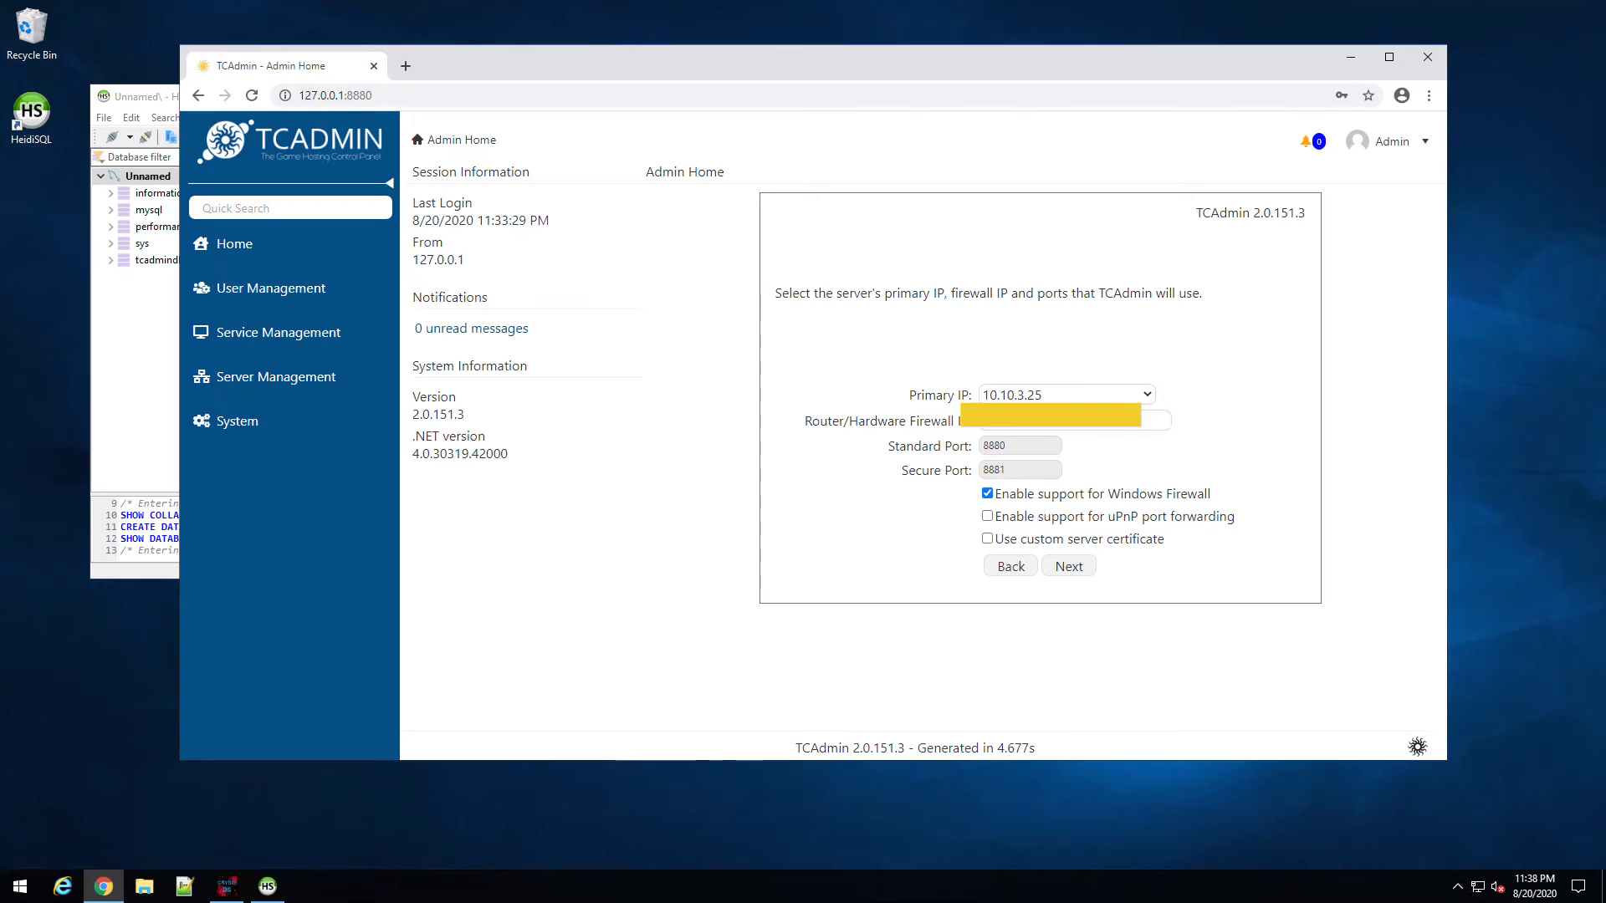
Step: Keep primary IP 10.10.3.25, accept default feature restrictions, and finish setup restarting the monitor
left_click(1147, 397)
left_click(1141, 452)
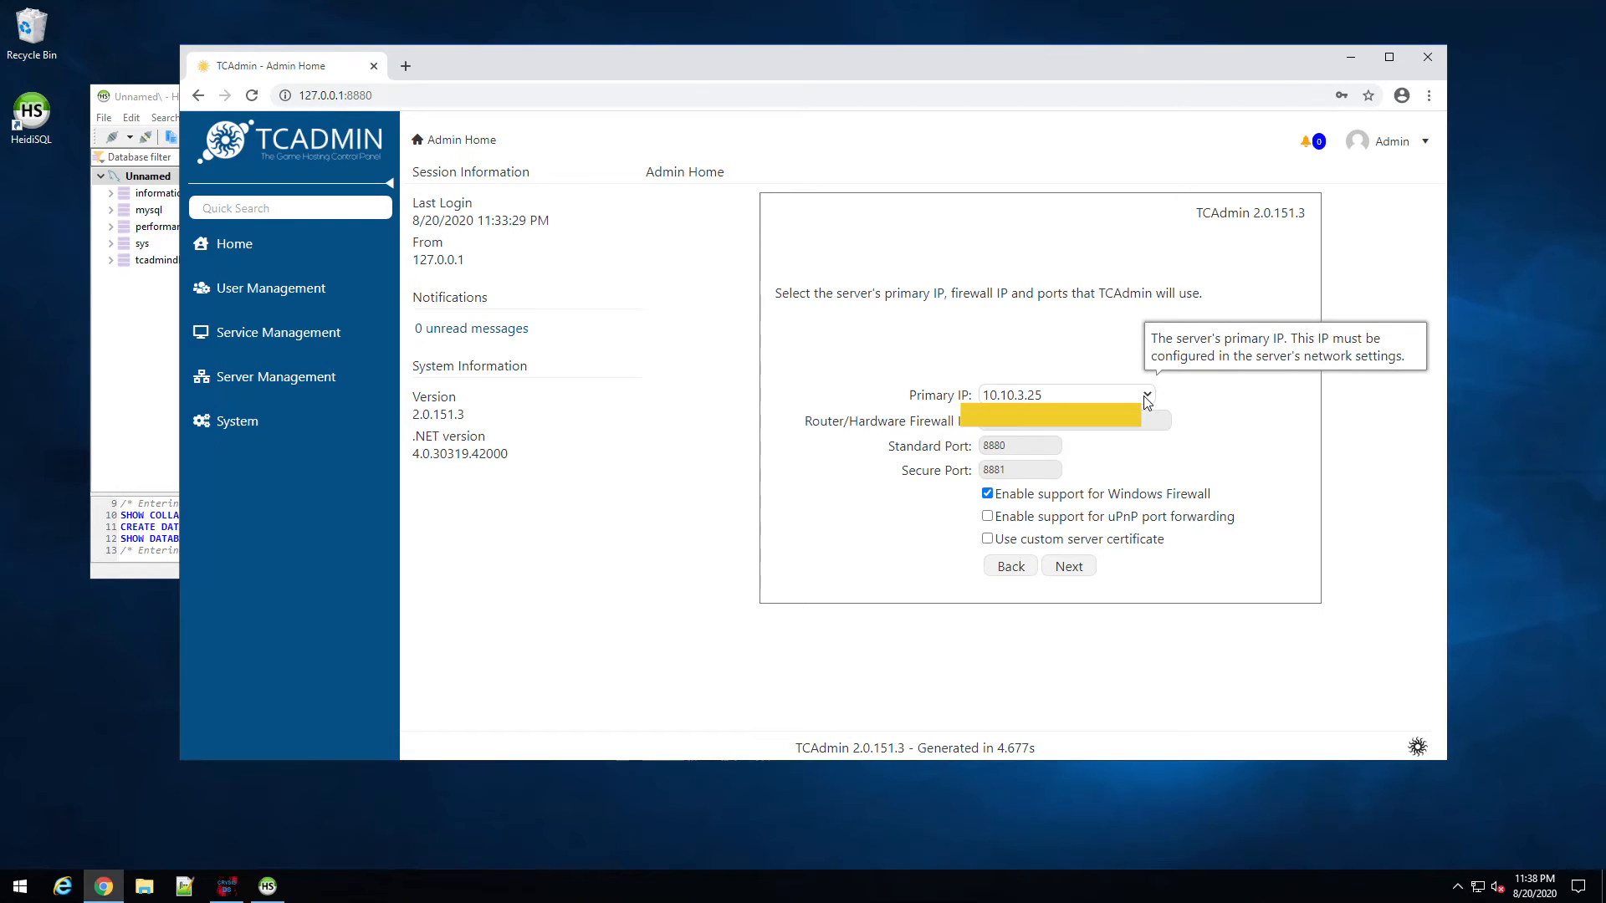
left_click(1069, 567)
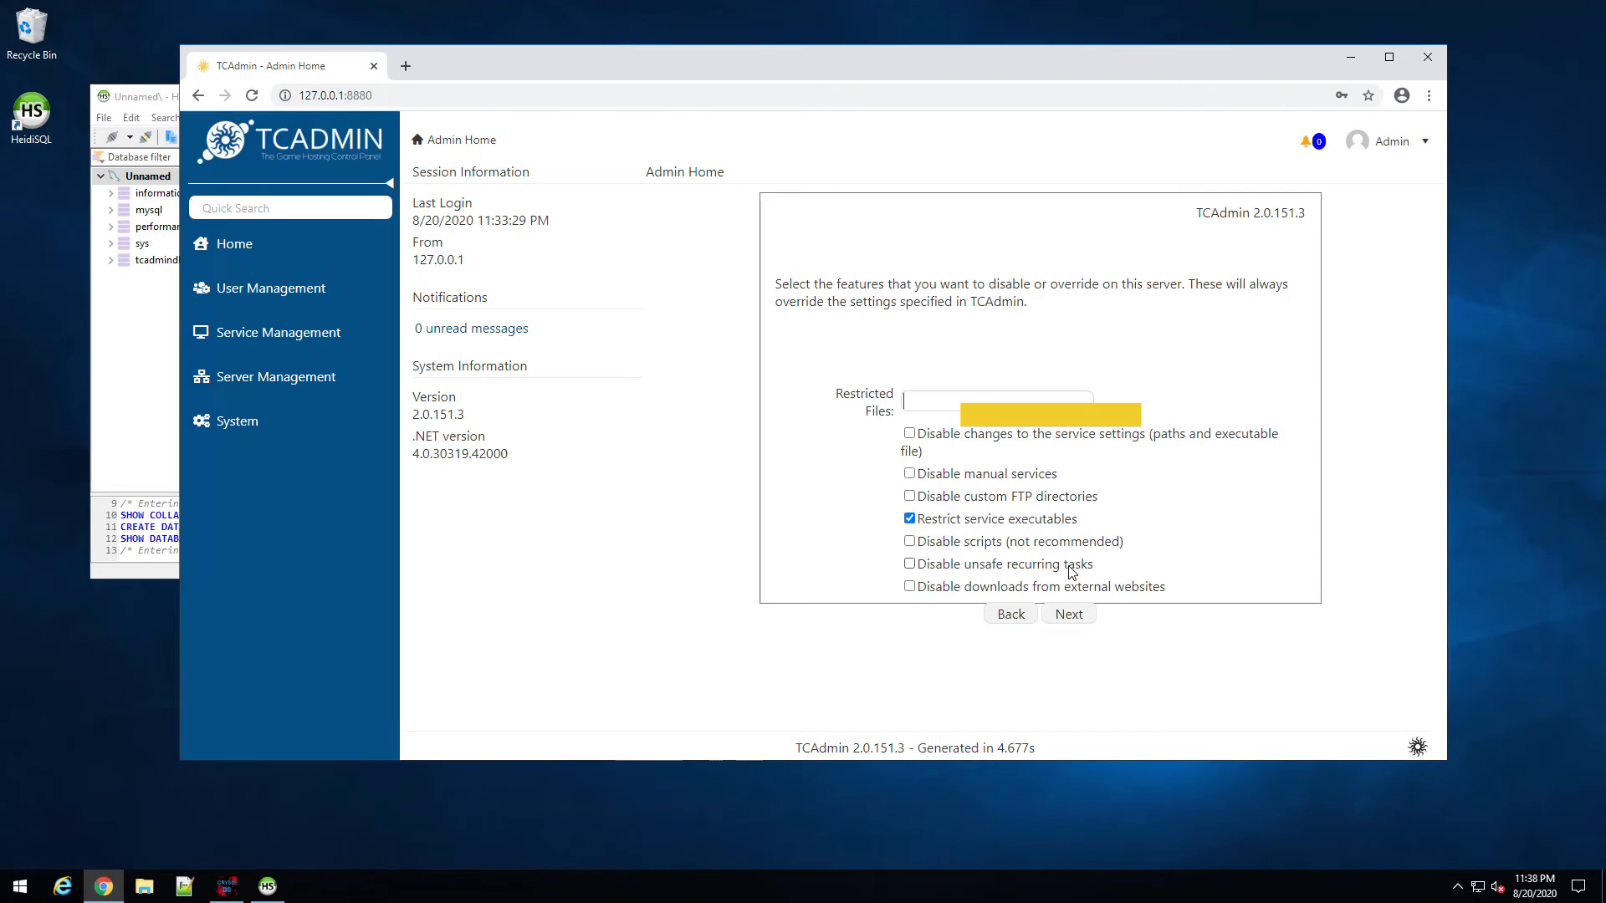
left_click(1069, 614)
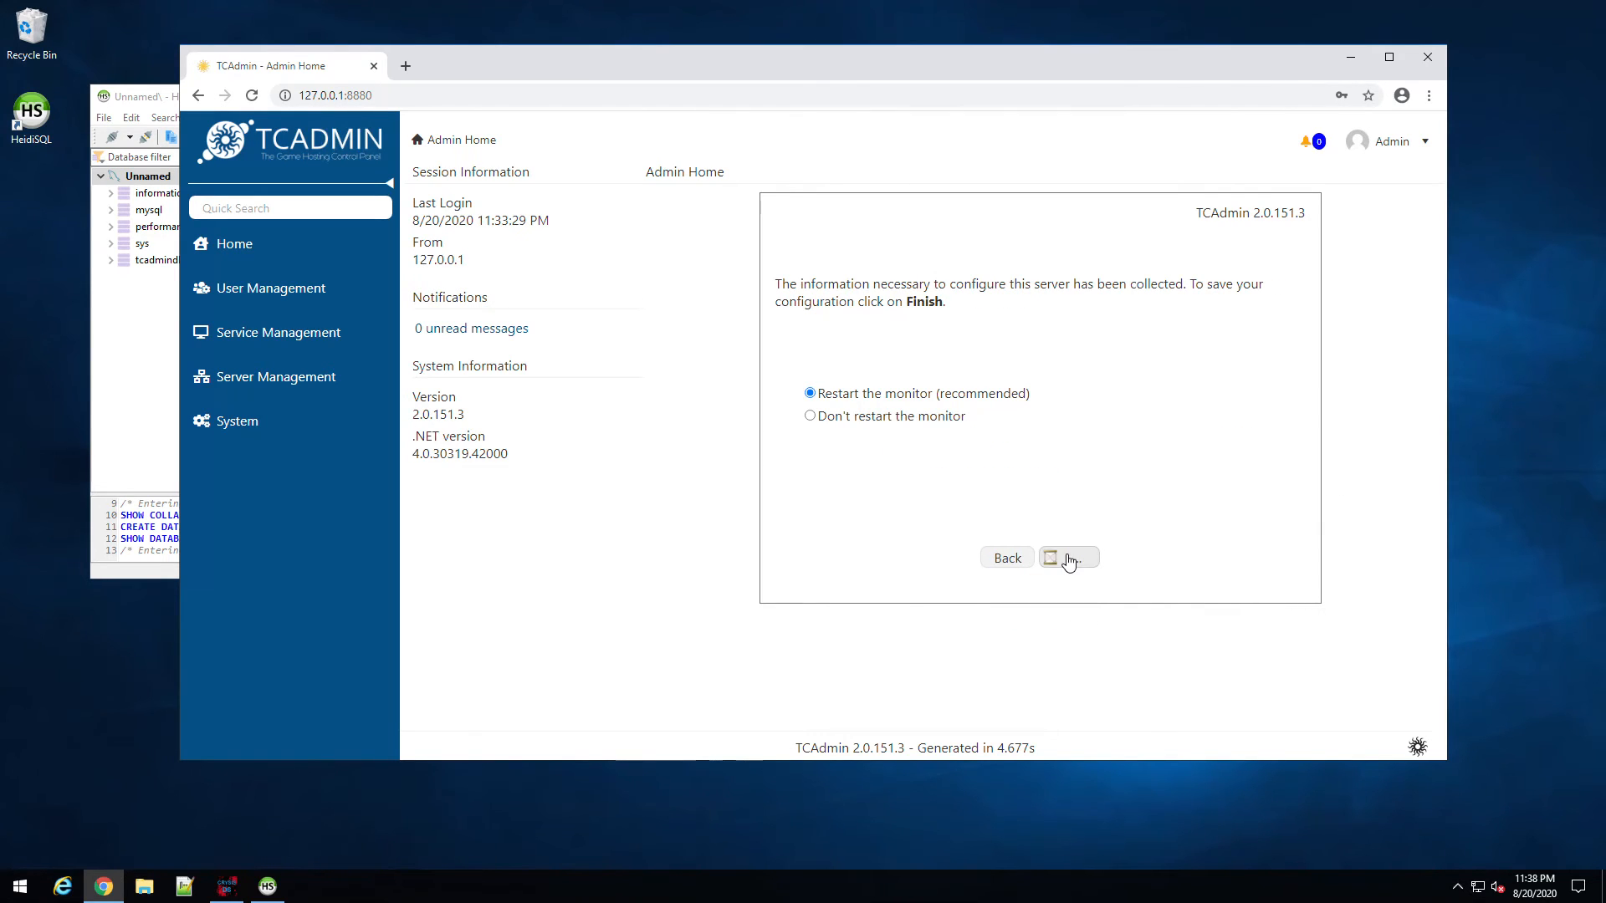
left_click(1070, 559)
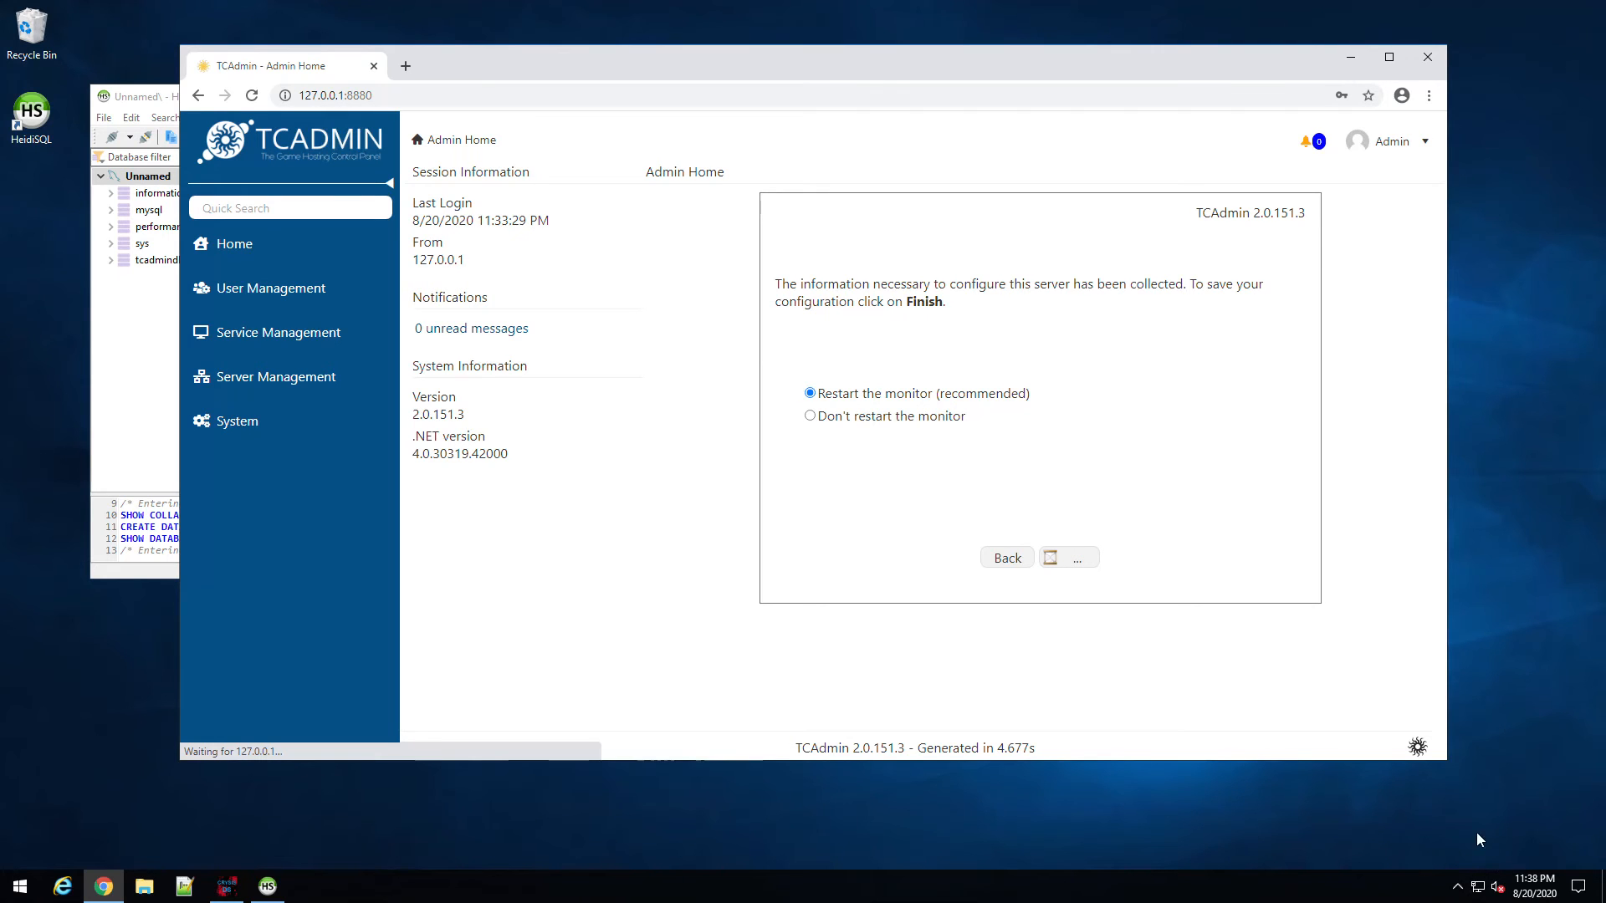
Step: Scroll through the 97 TCAdmin tables in tcadmindb, then close HeidiSQL
left_click(132, 332)
left_click(161, 260)
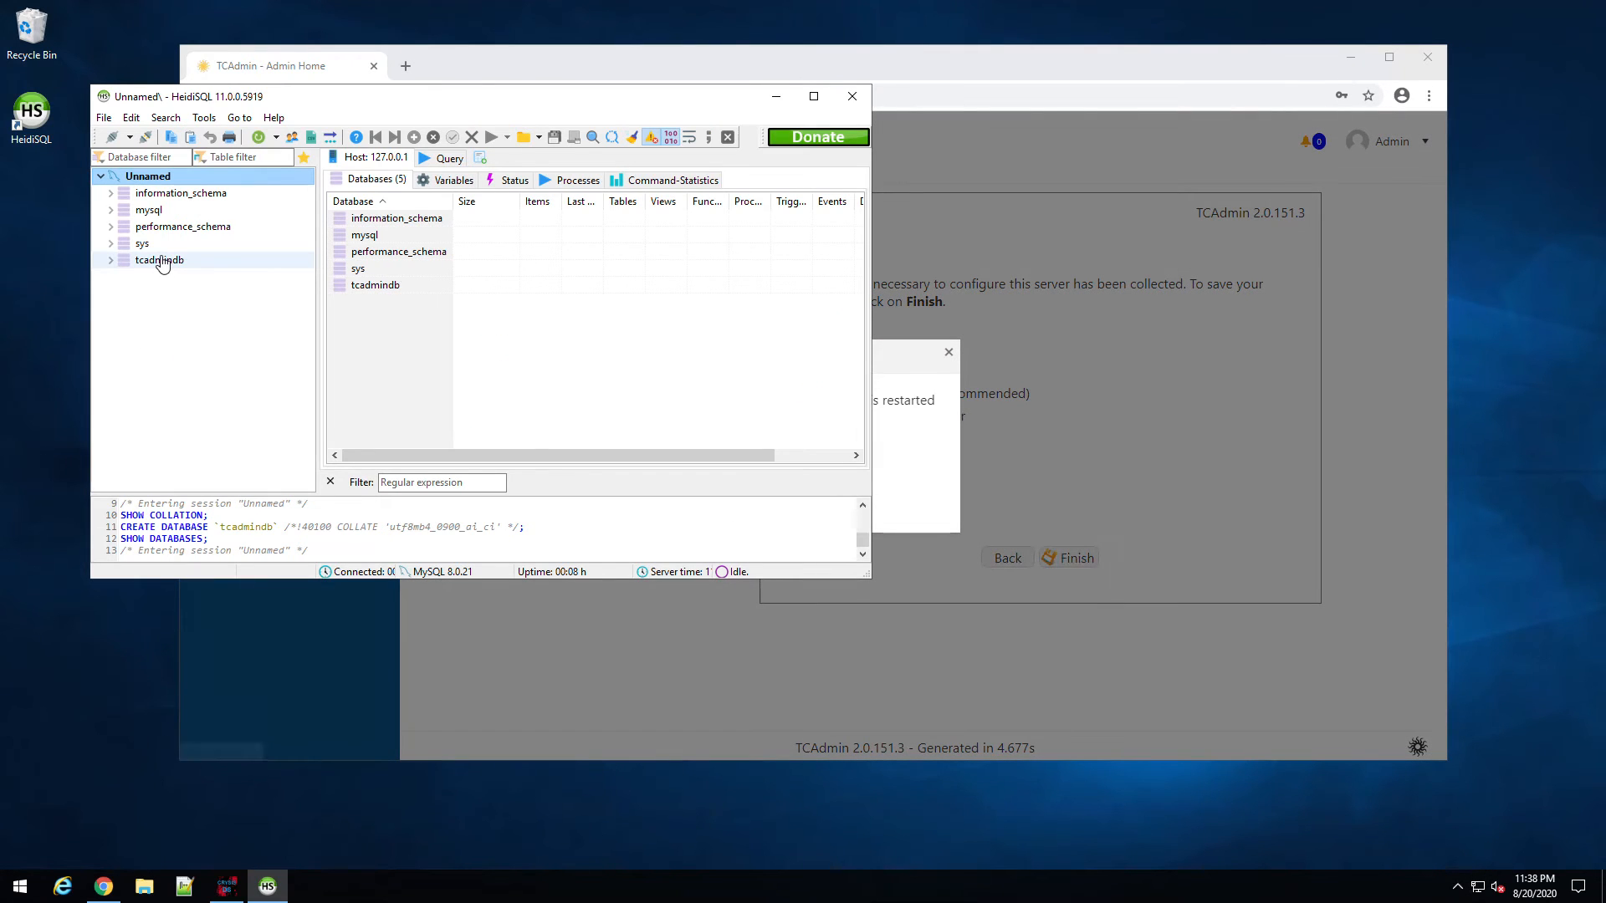
right_click(163, 262)
left_click(463, 218)
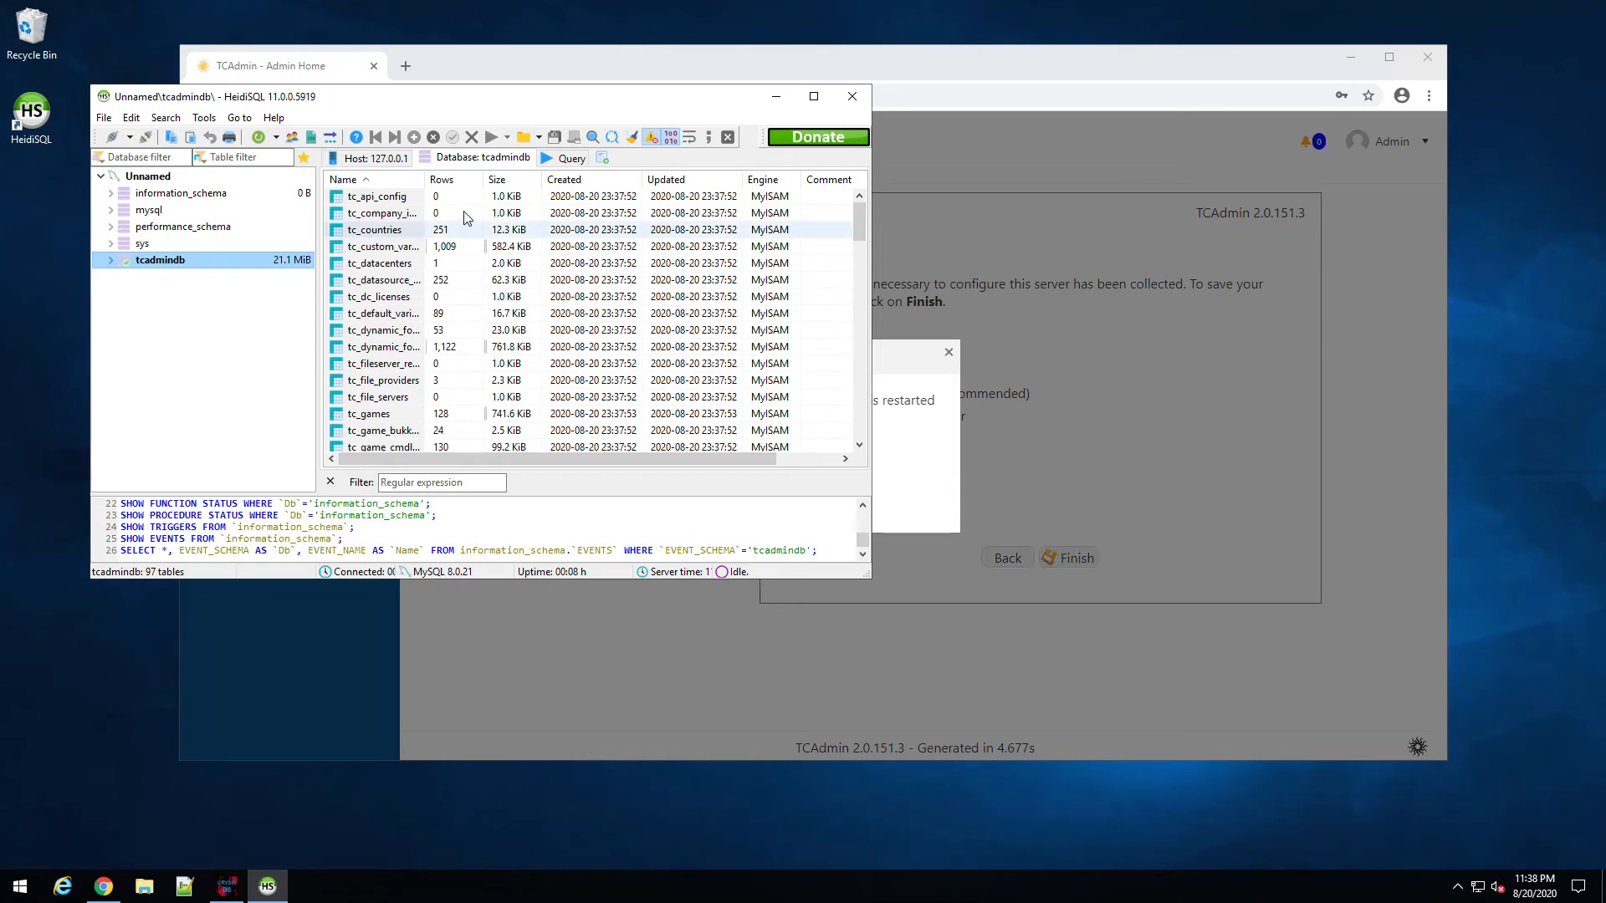
scroll(396, 321, "down", 7)
scroll(400, 302, "down", 4)
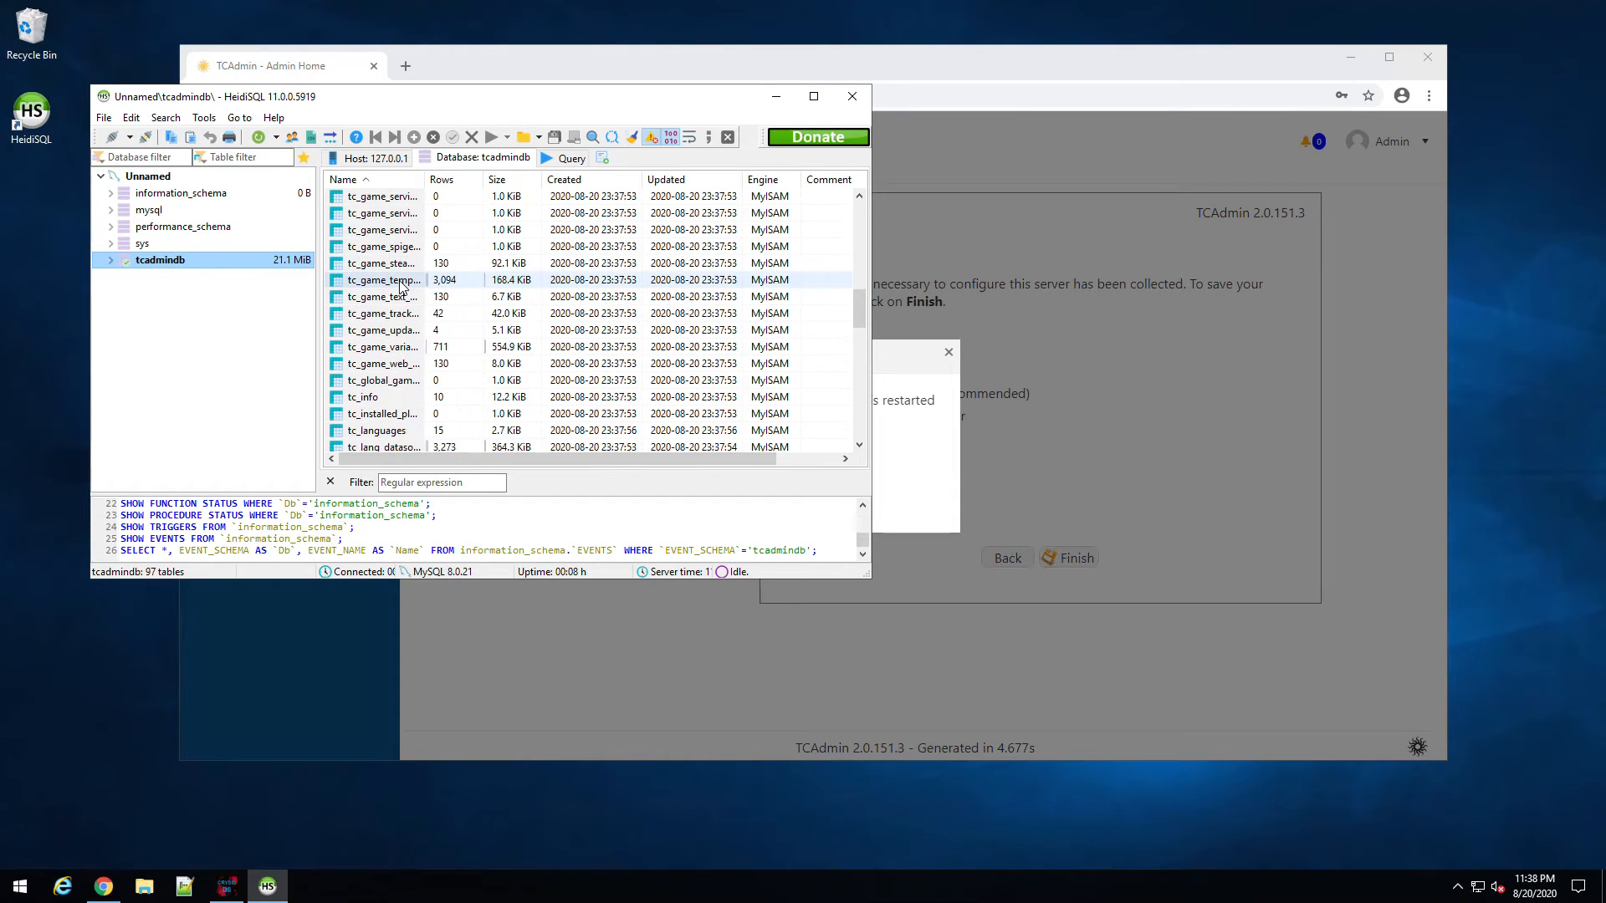
scroll(402, 284, "down", 3)
left_click(855, 96)
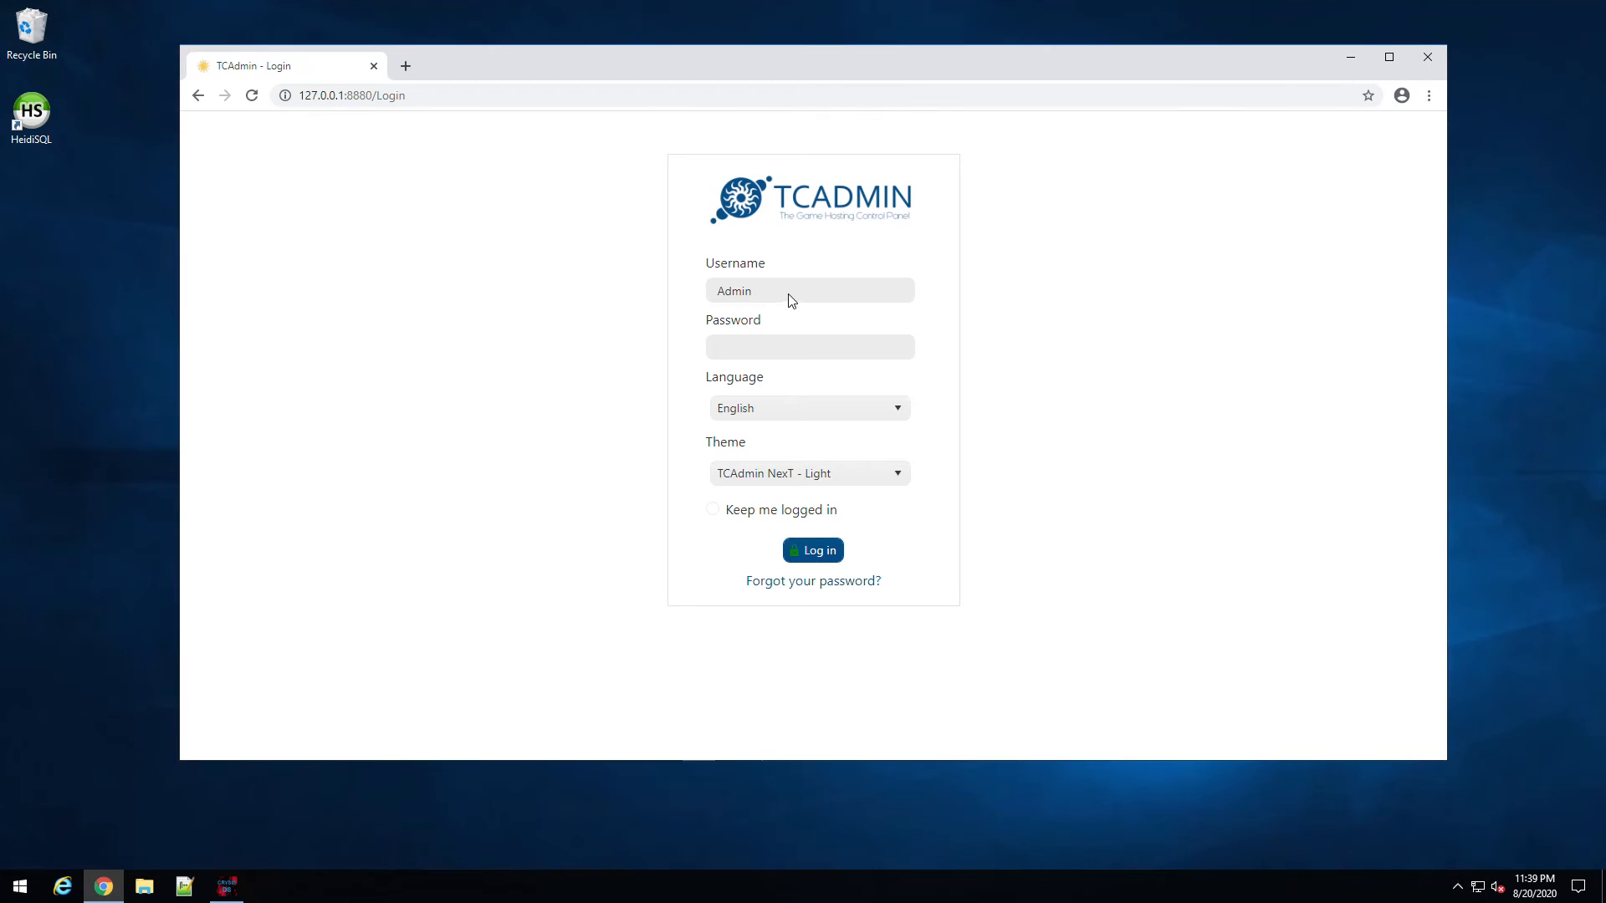
Step: Sign back in to TCAdmin by entering the admin password
left_click(746, 352)
type("••••••••")
key("Return")
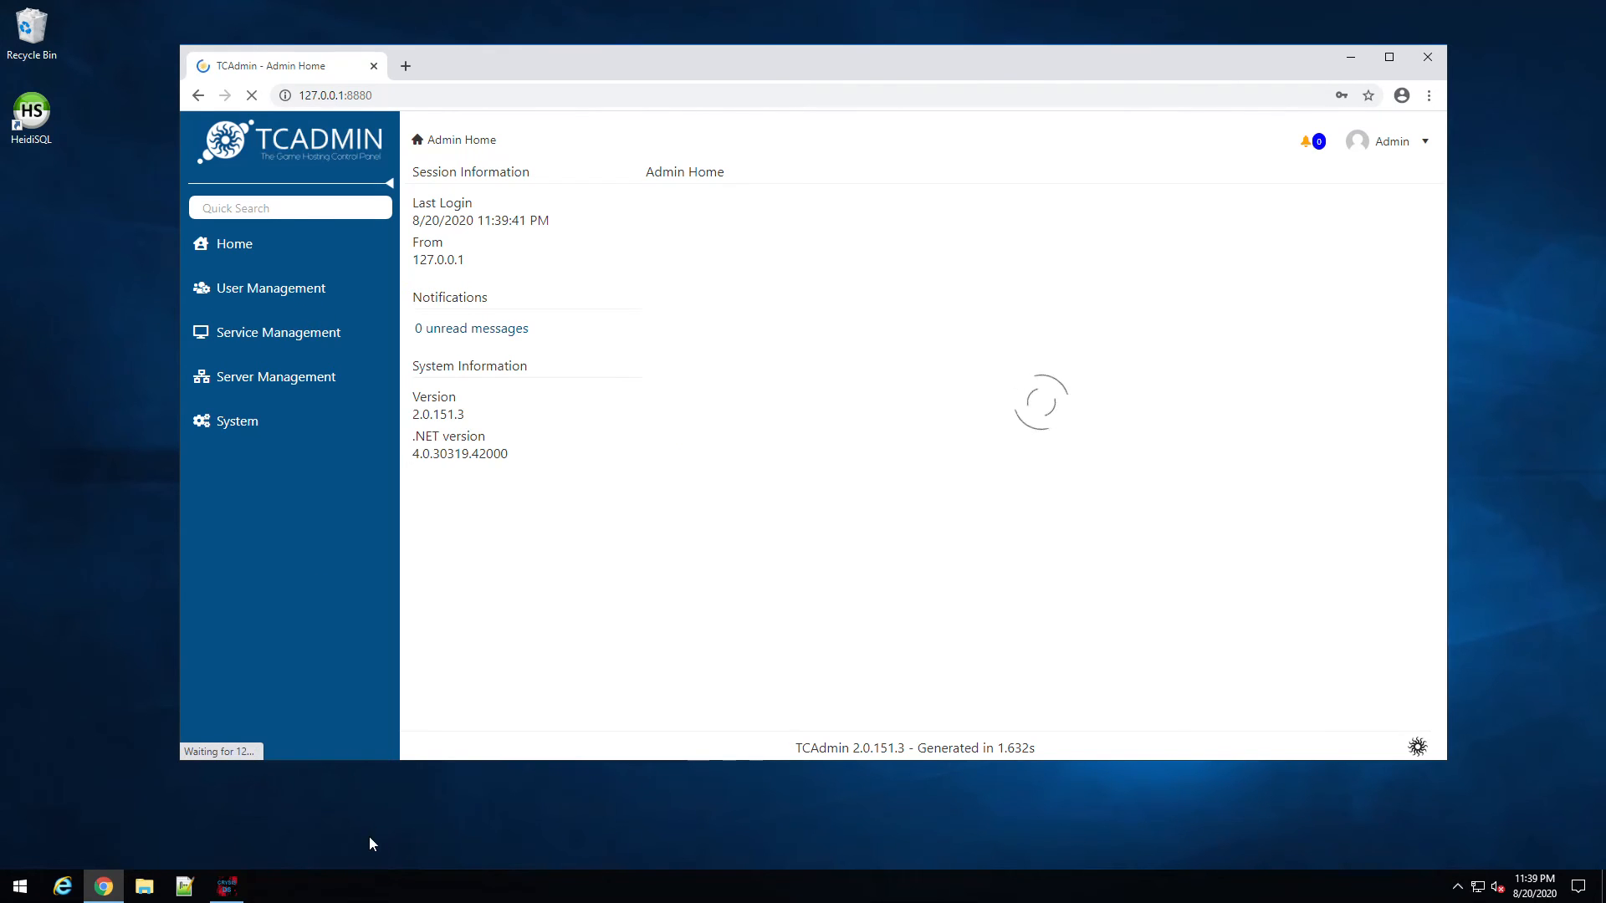
Step: Open the Create a Game Service form and choose Master as the host server
left_click(249, 348)
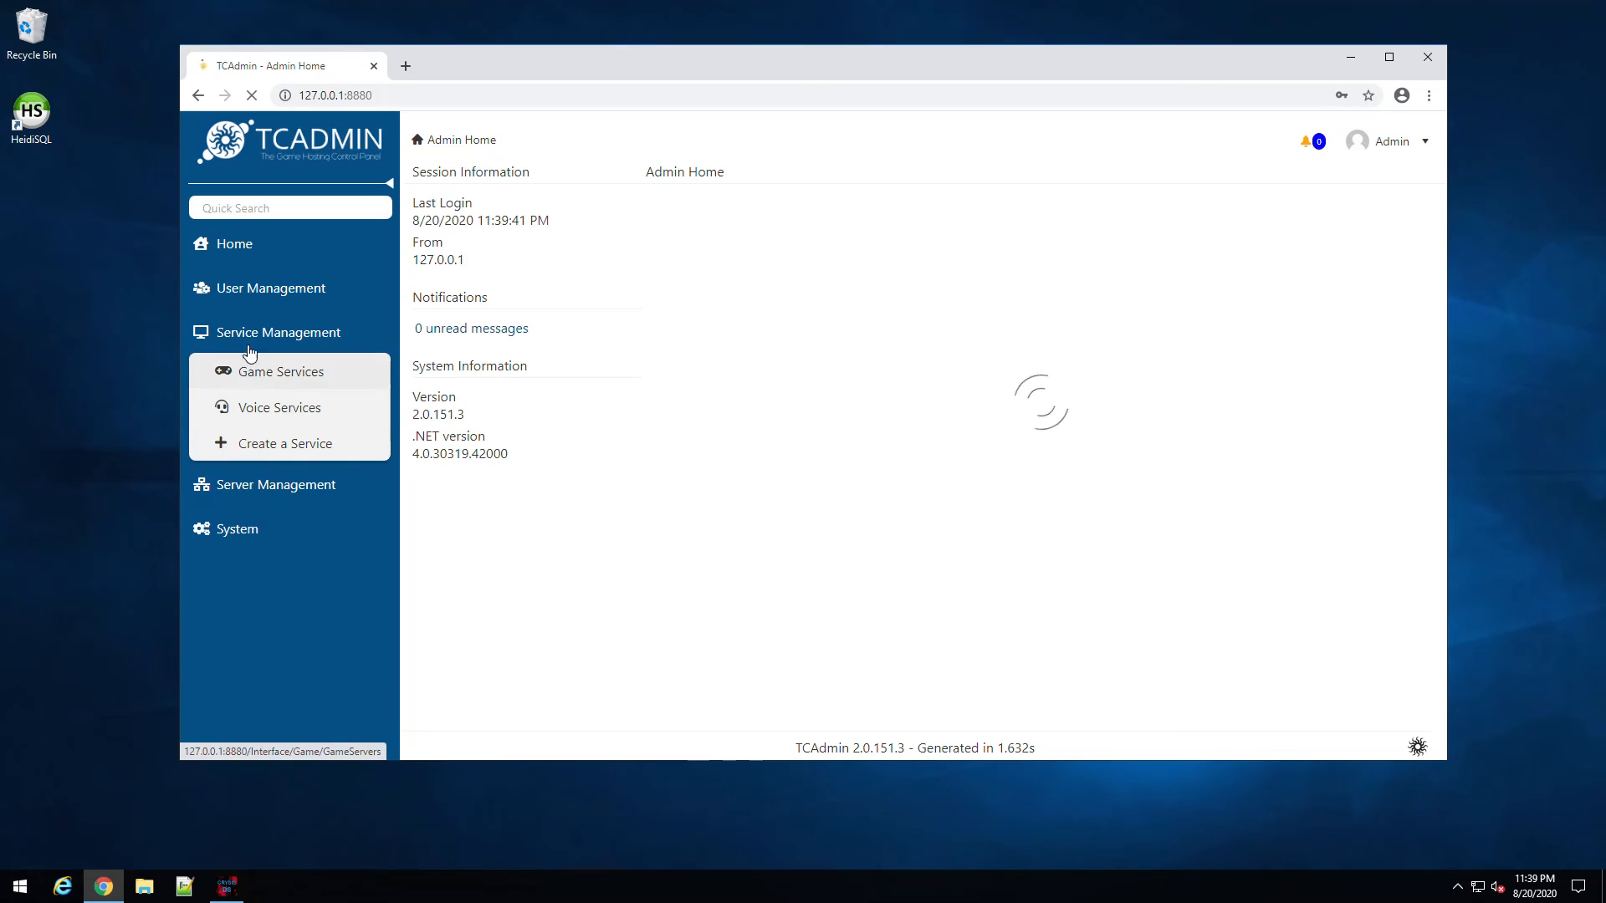
left_click(277, 379)
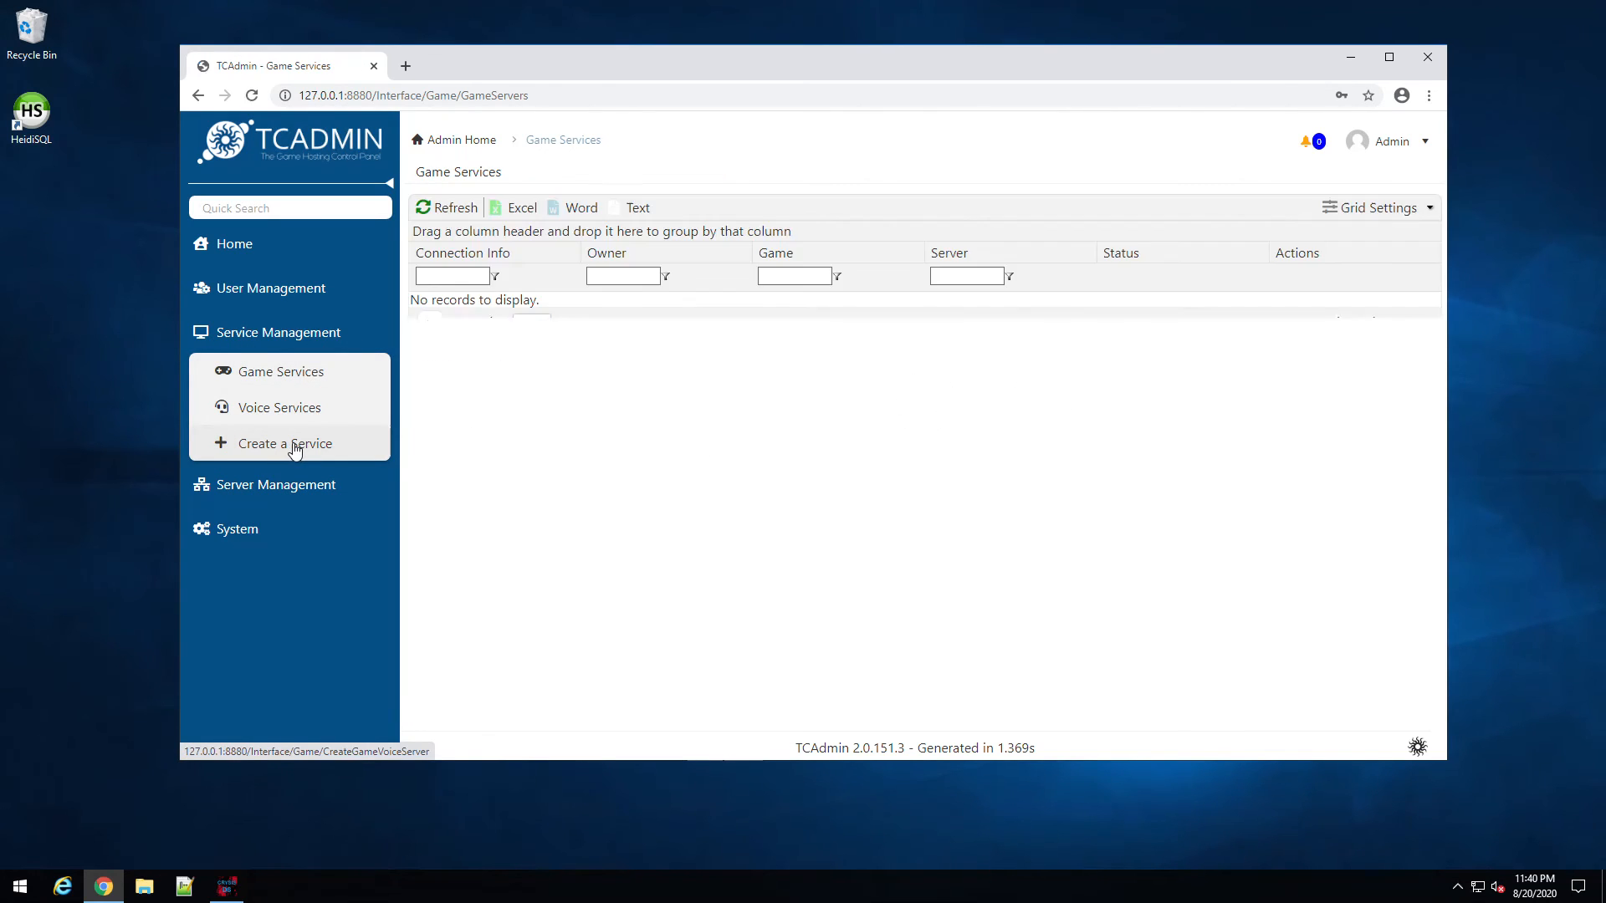
left_click(294, 450)
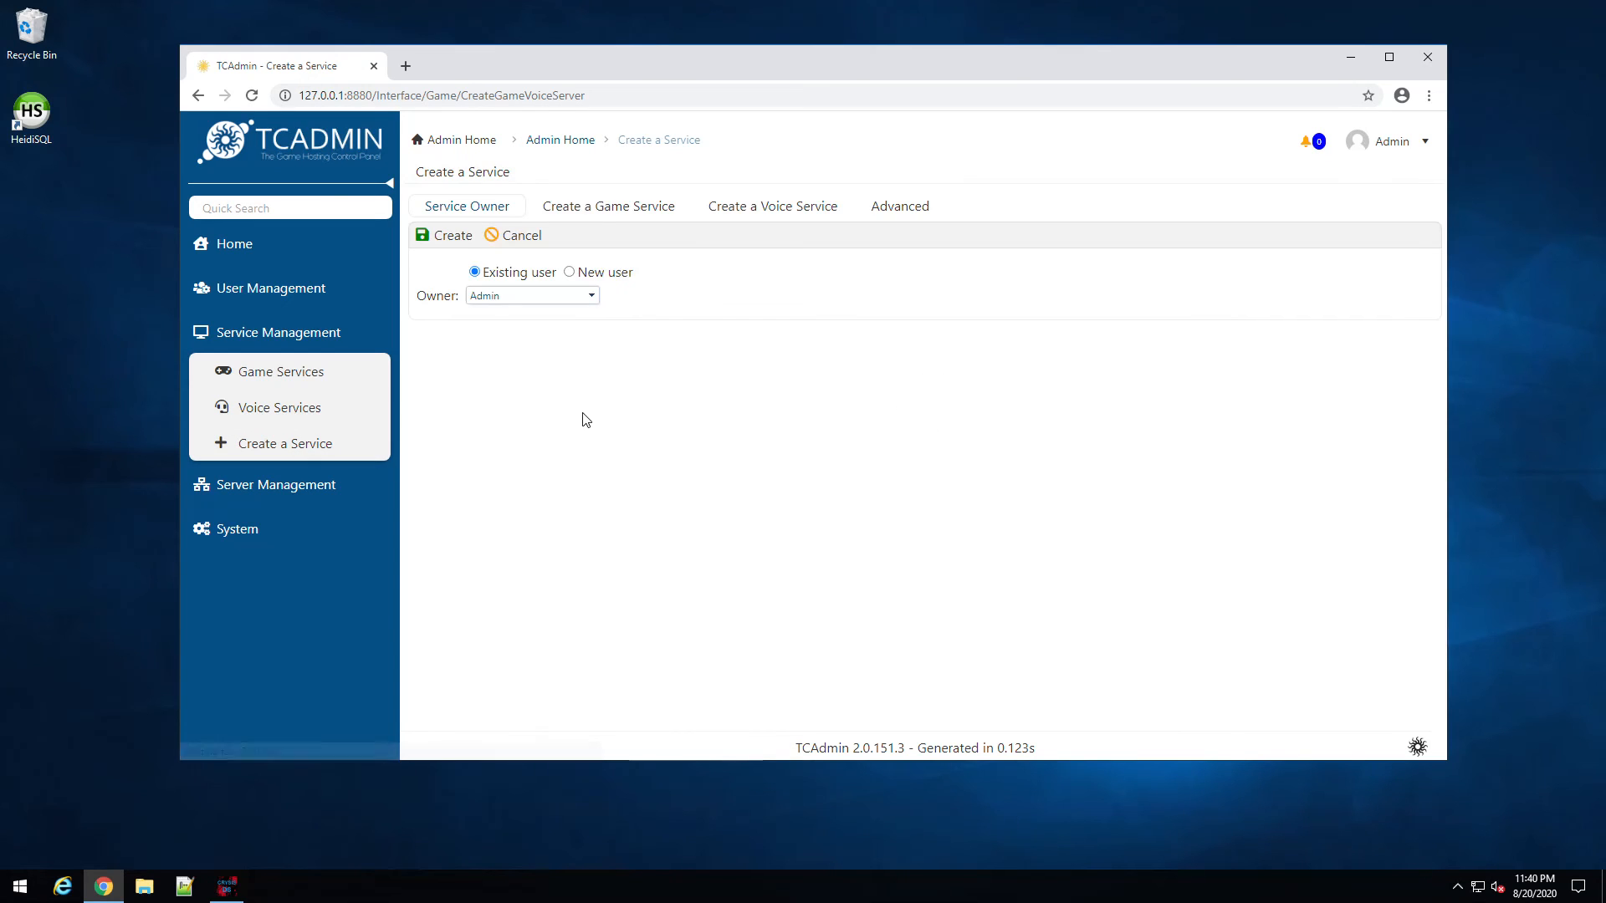
left_click(603, 210)
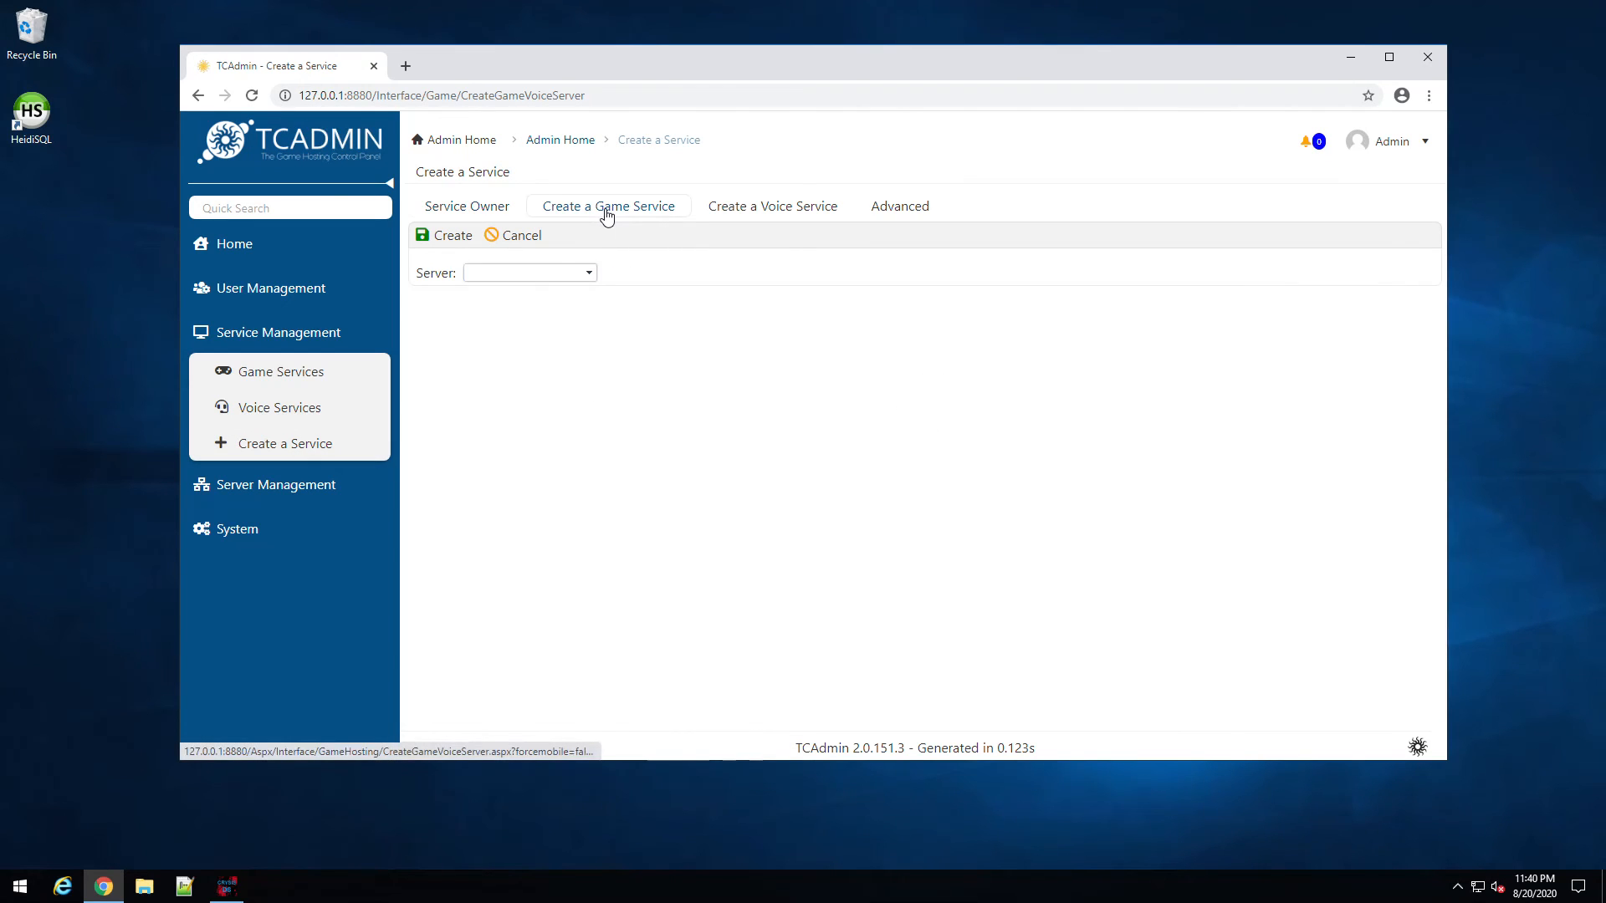
left_click(589, 275)
left_click(590, 277)
left_click(587, 276)
left_click(527, 312)
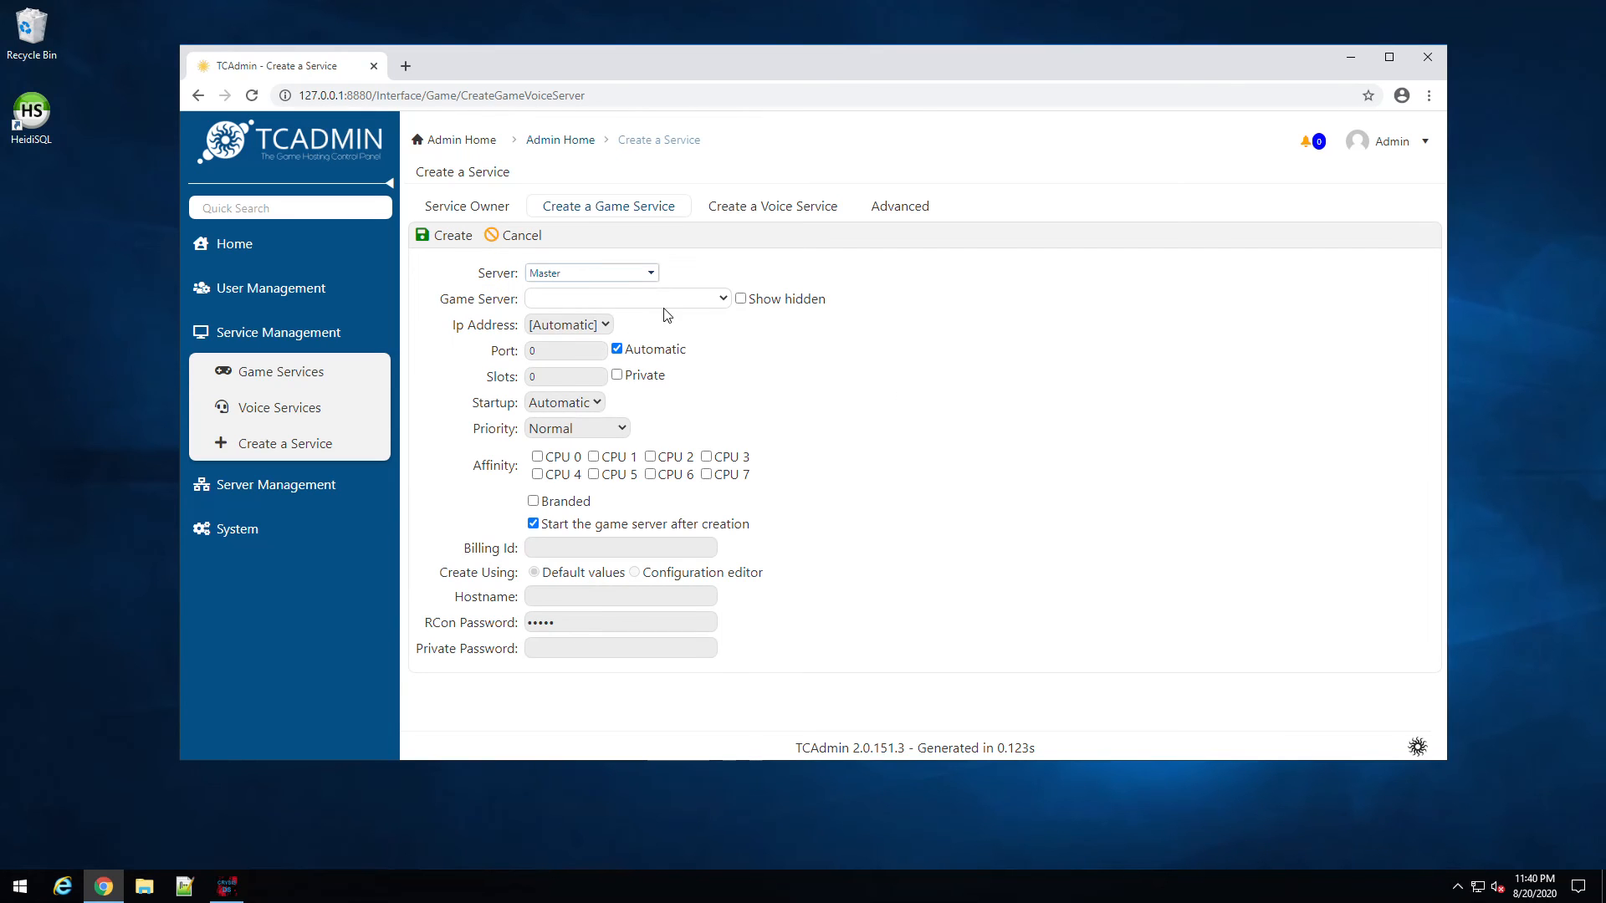
Step: Set game CS:GO, manual port 27015, 20 slots and CPU 7, then create the service
left_click(720, 300)
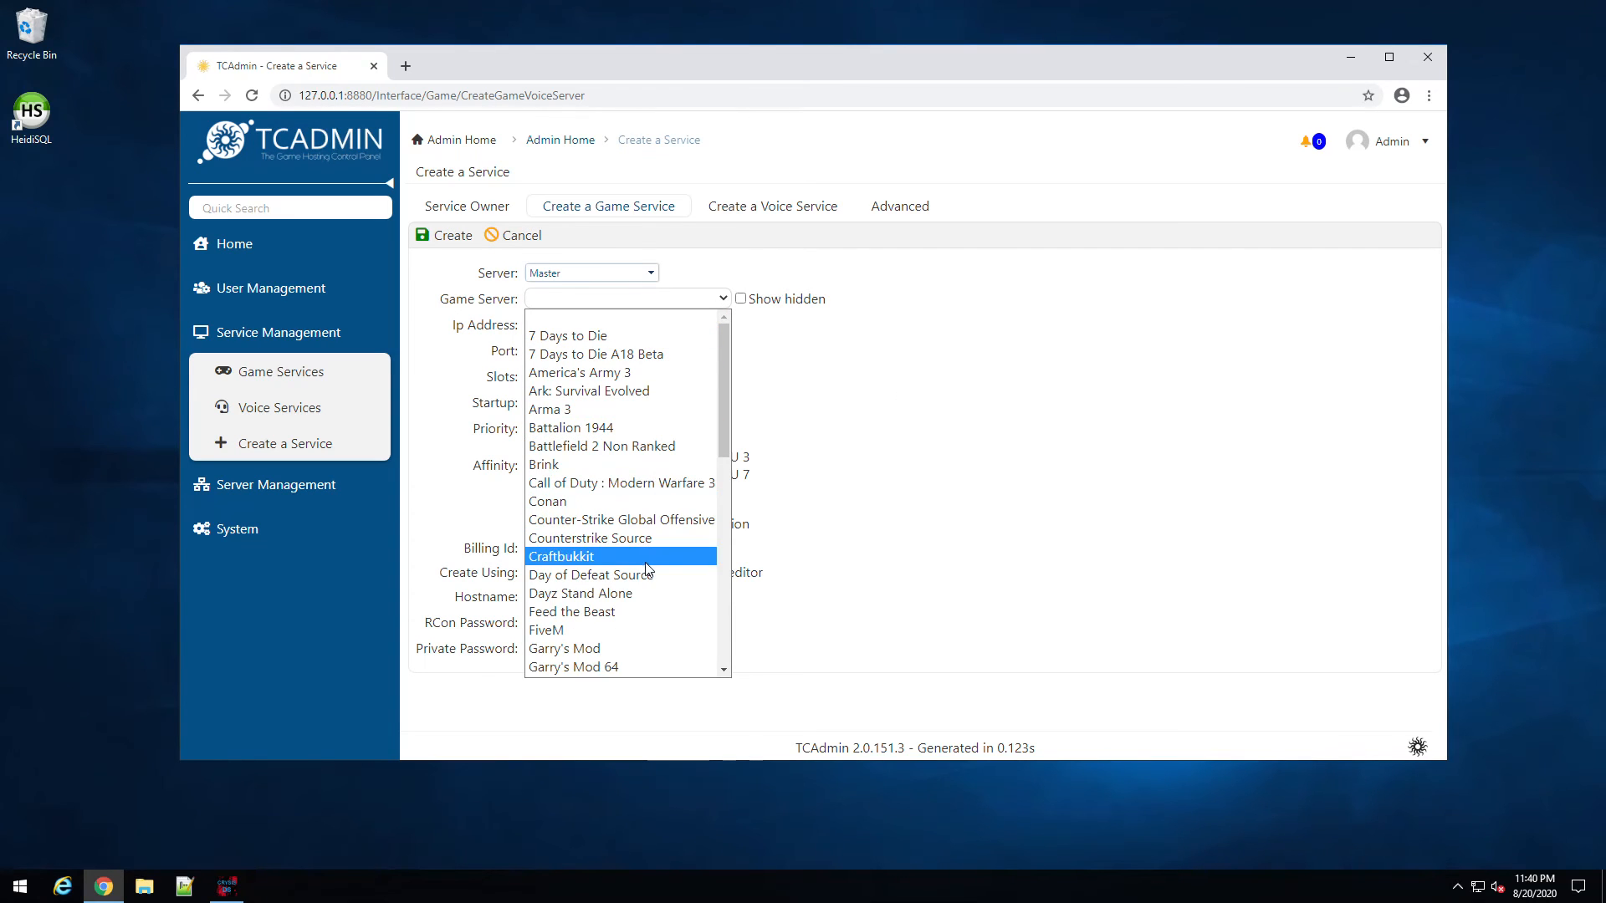
left_click(623, 519)
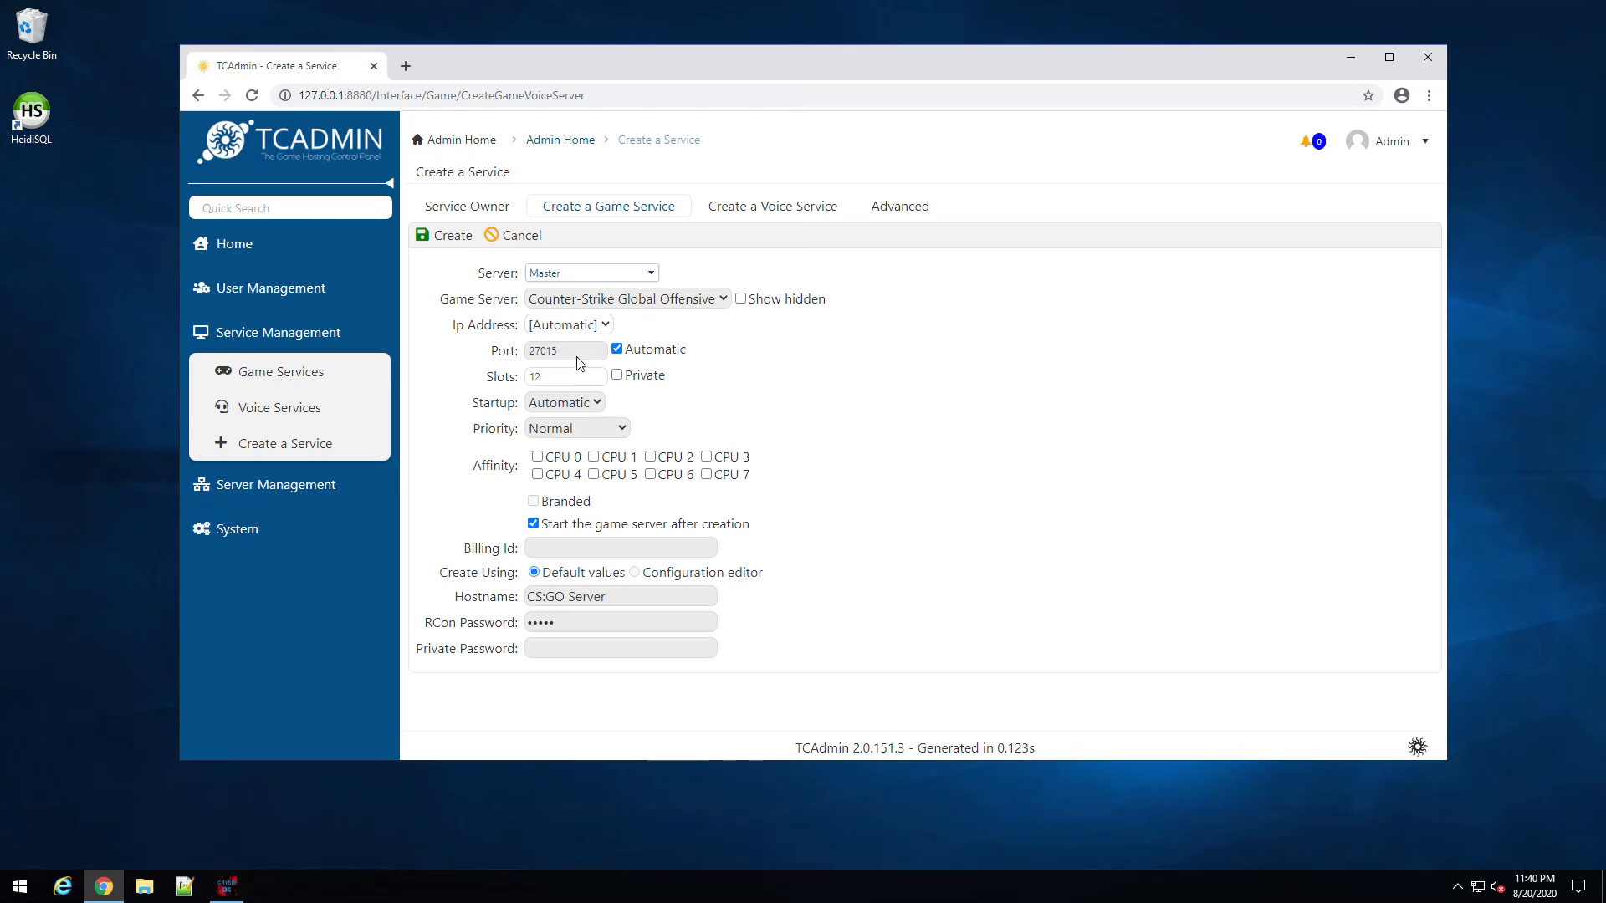
left_click(616, 350)
double_click(601, 351)
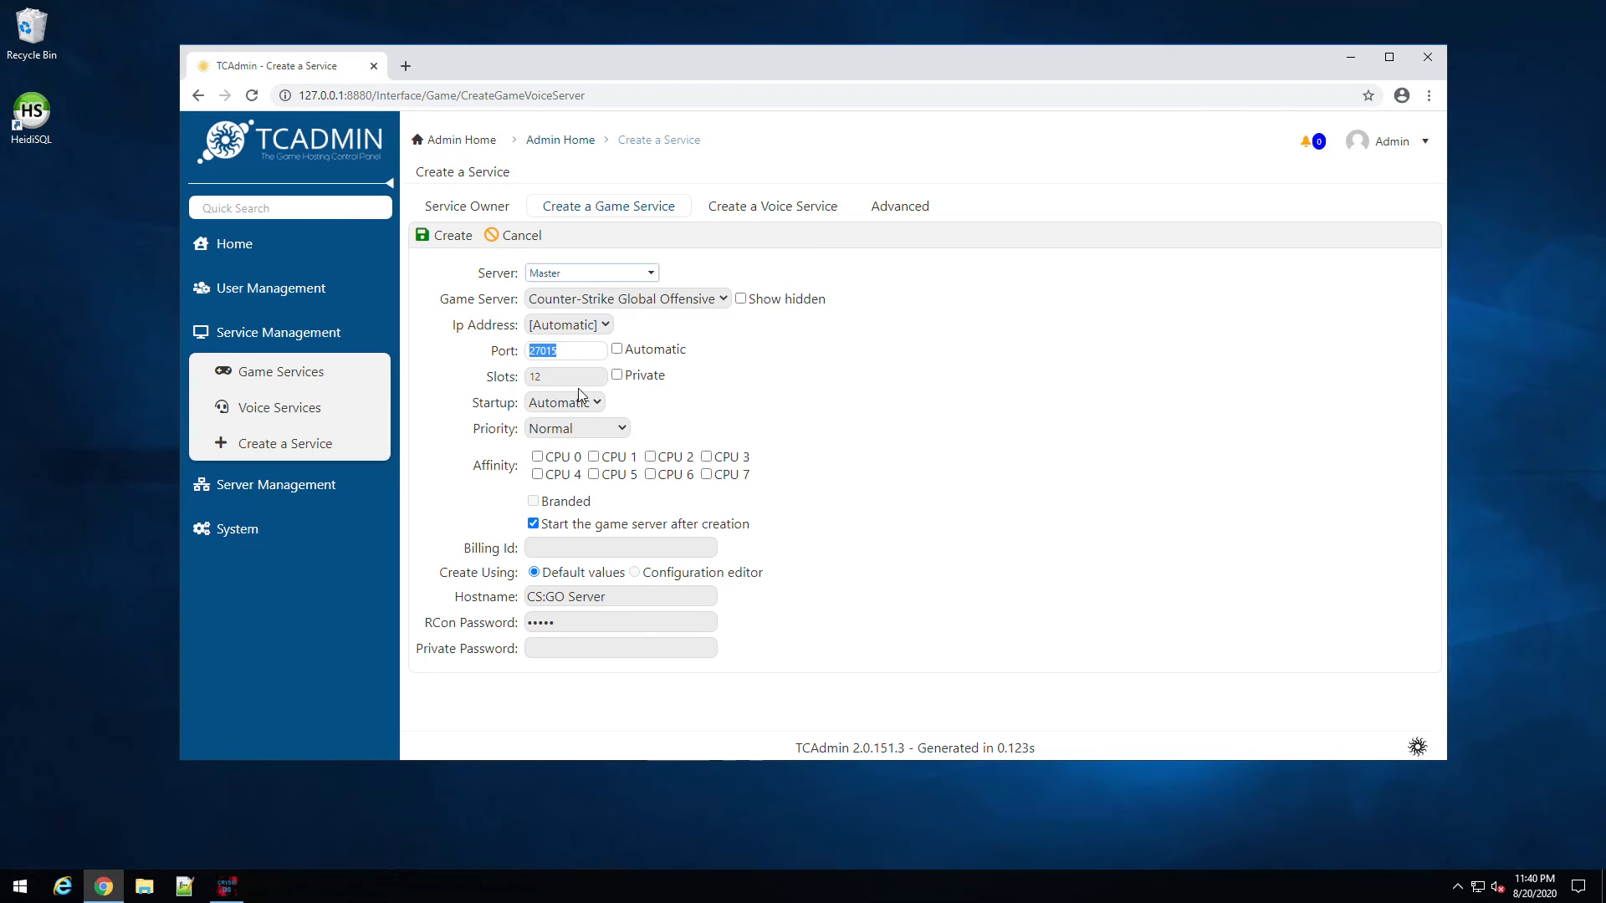
double_click(577, 386)
type("20")
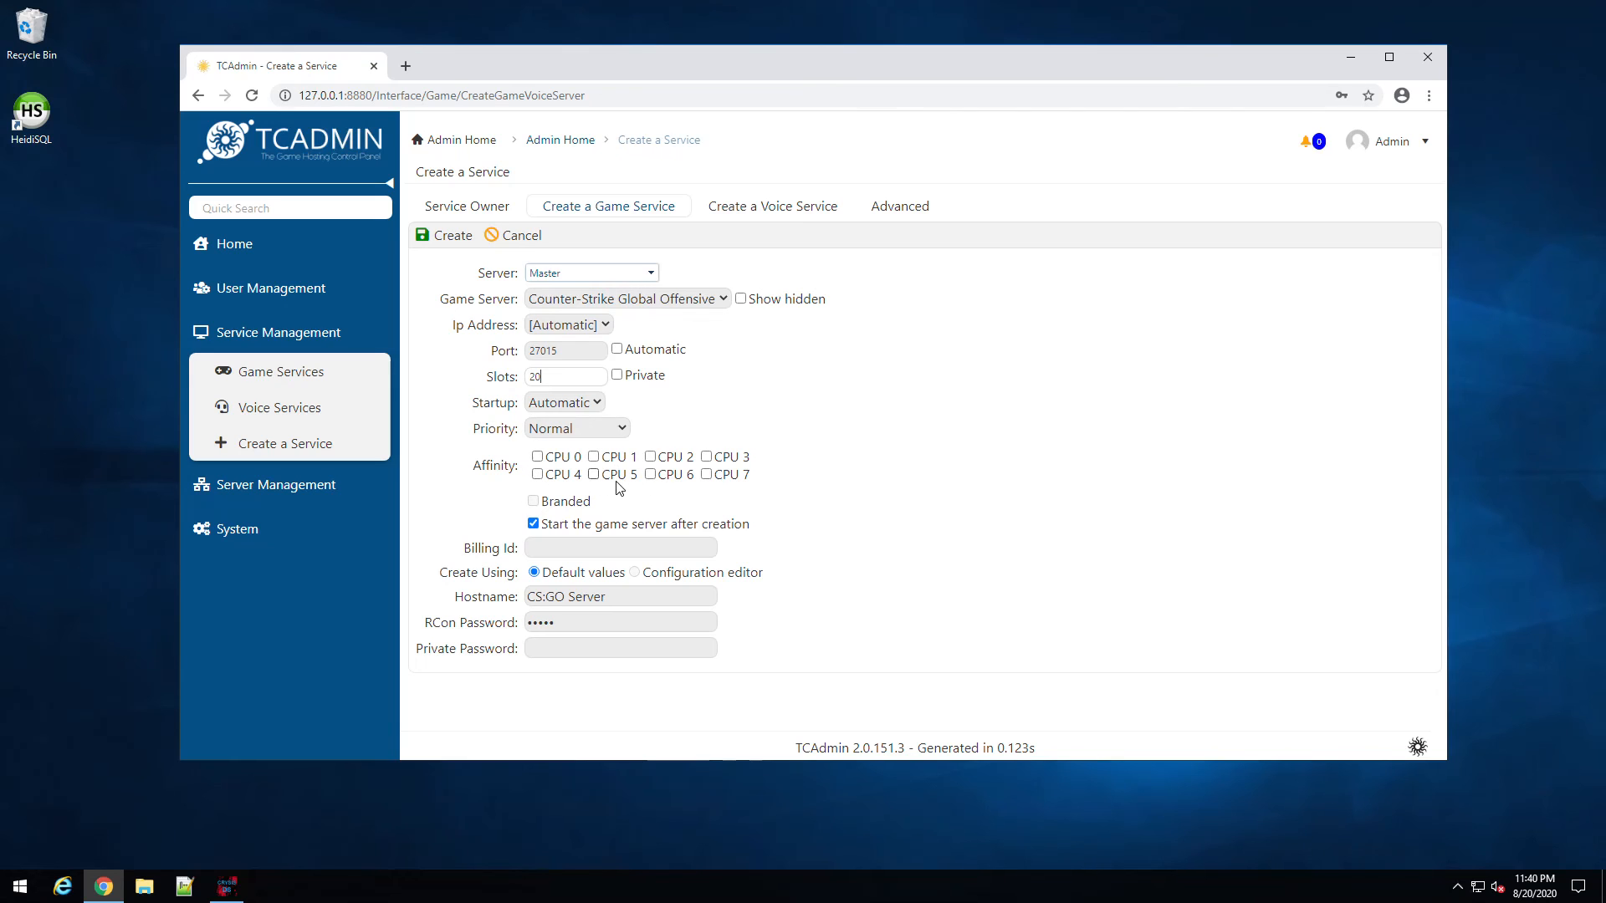
left_click(538, 457)
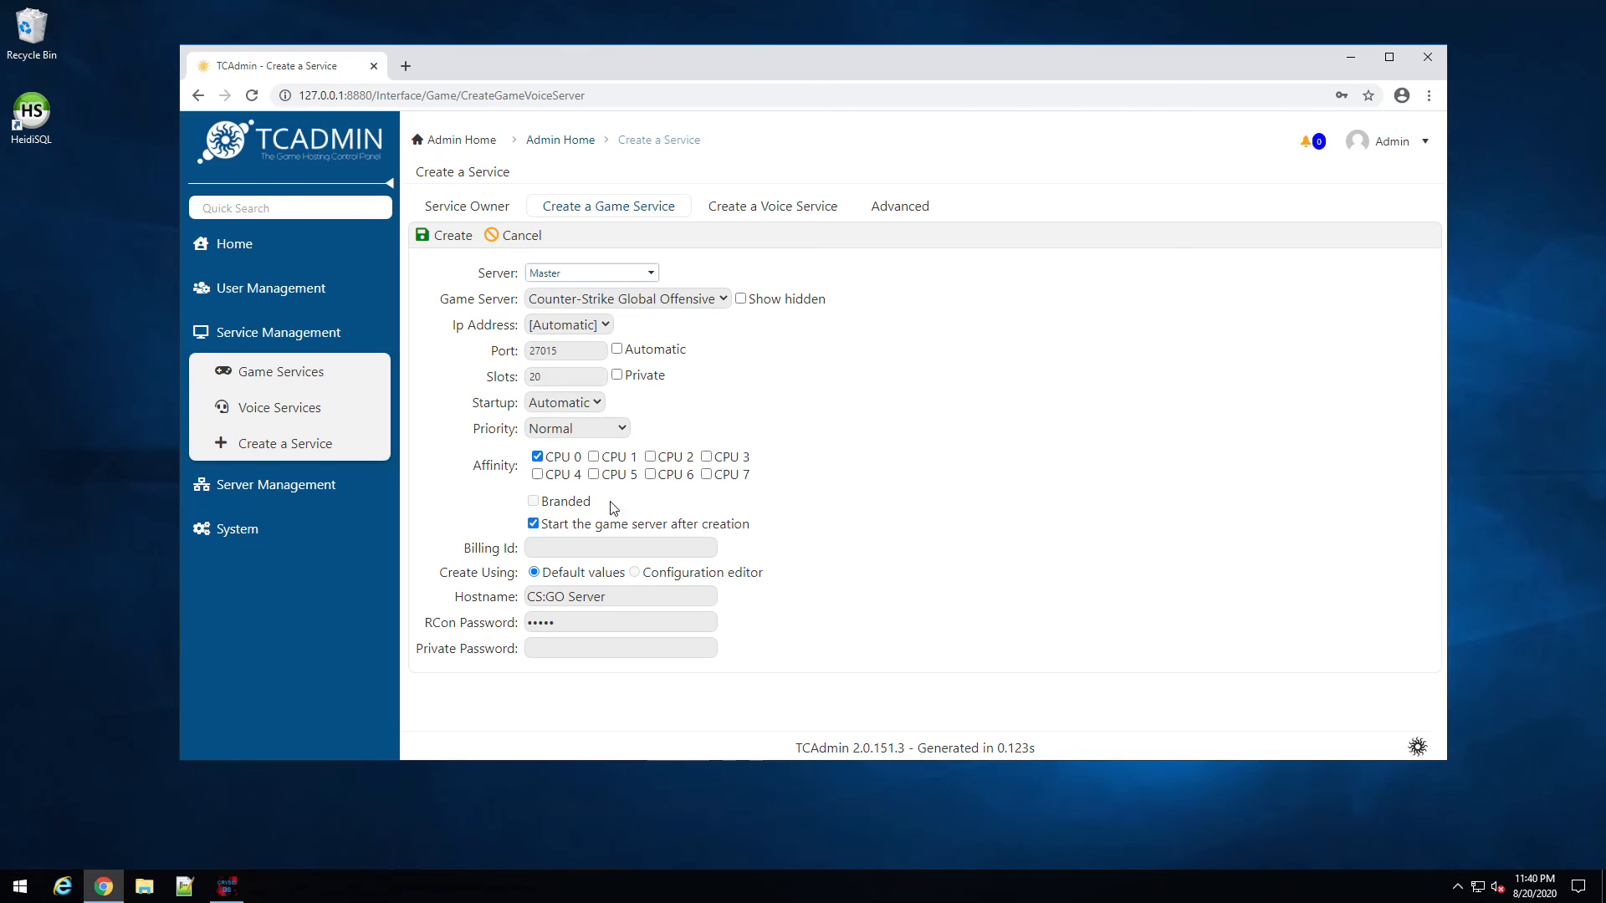
left_click(537, 457)
left_click(707, 475)
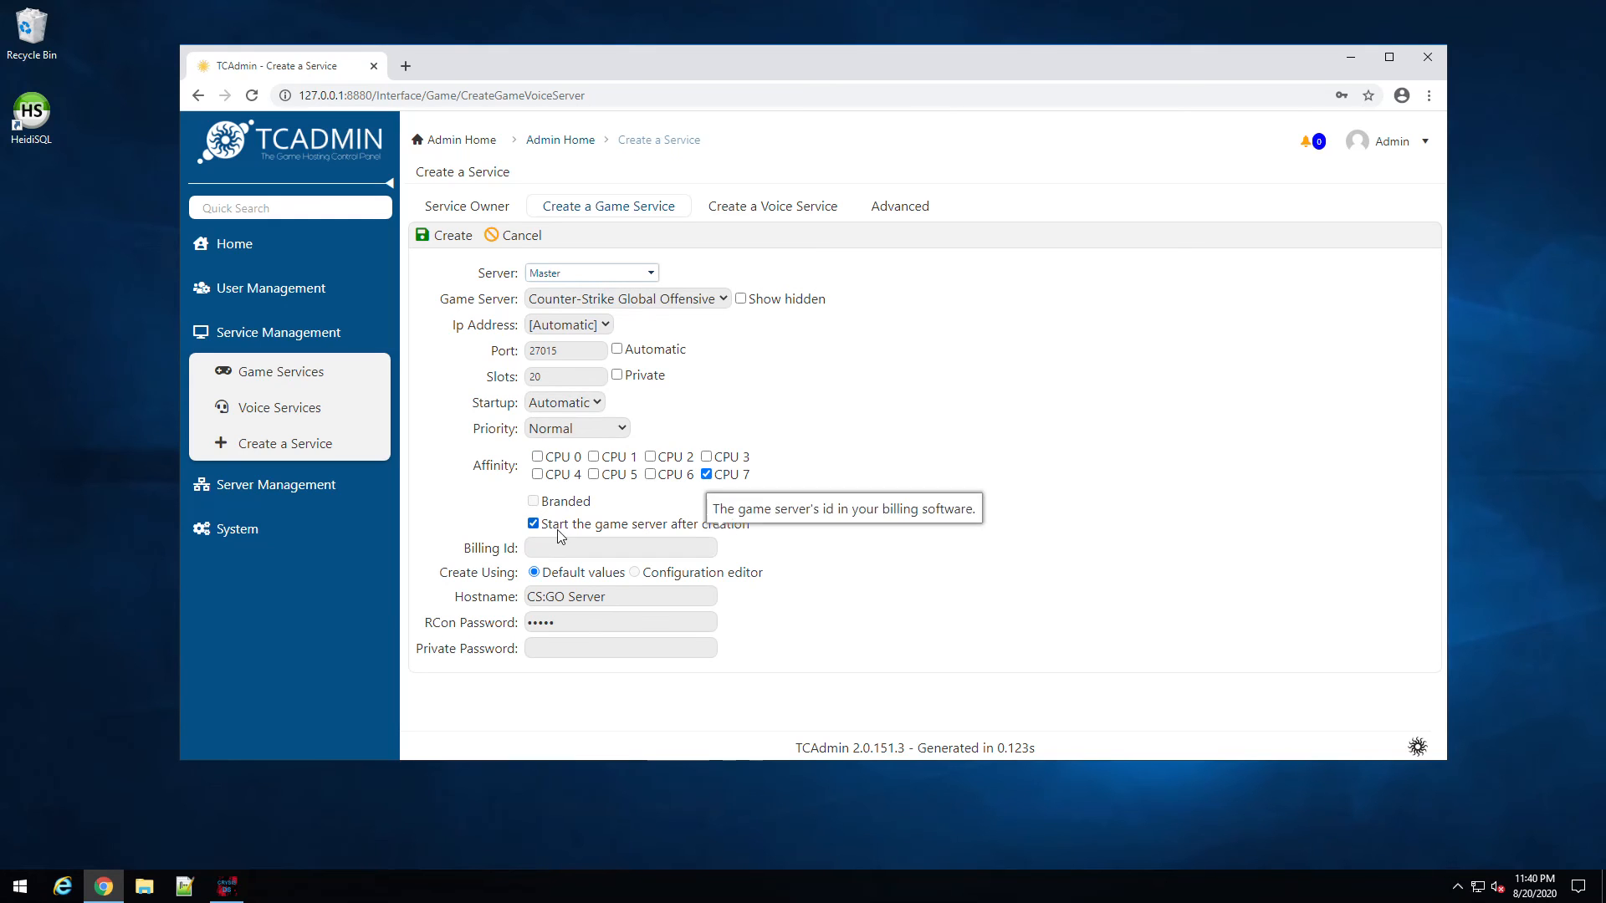
left_click(565, 623)
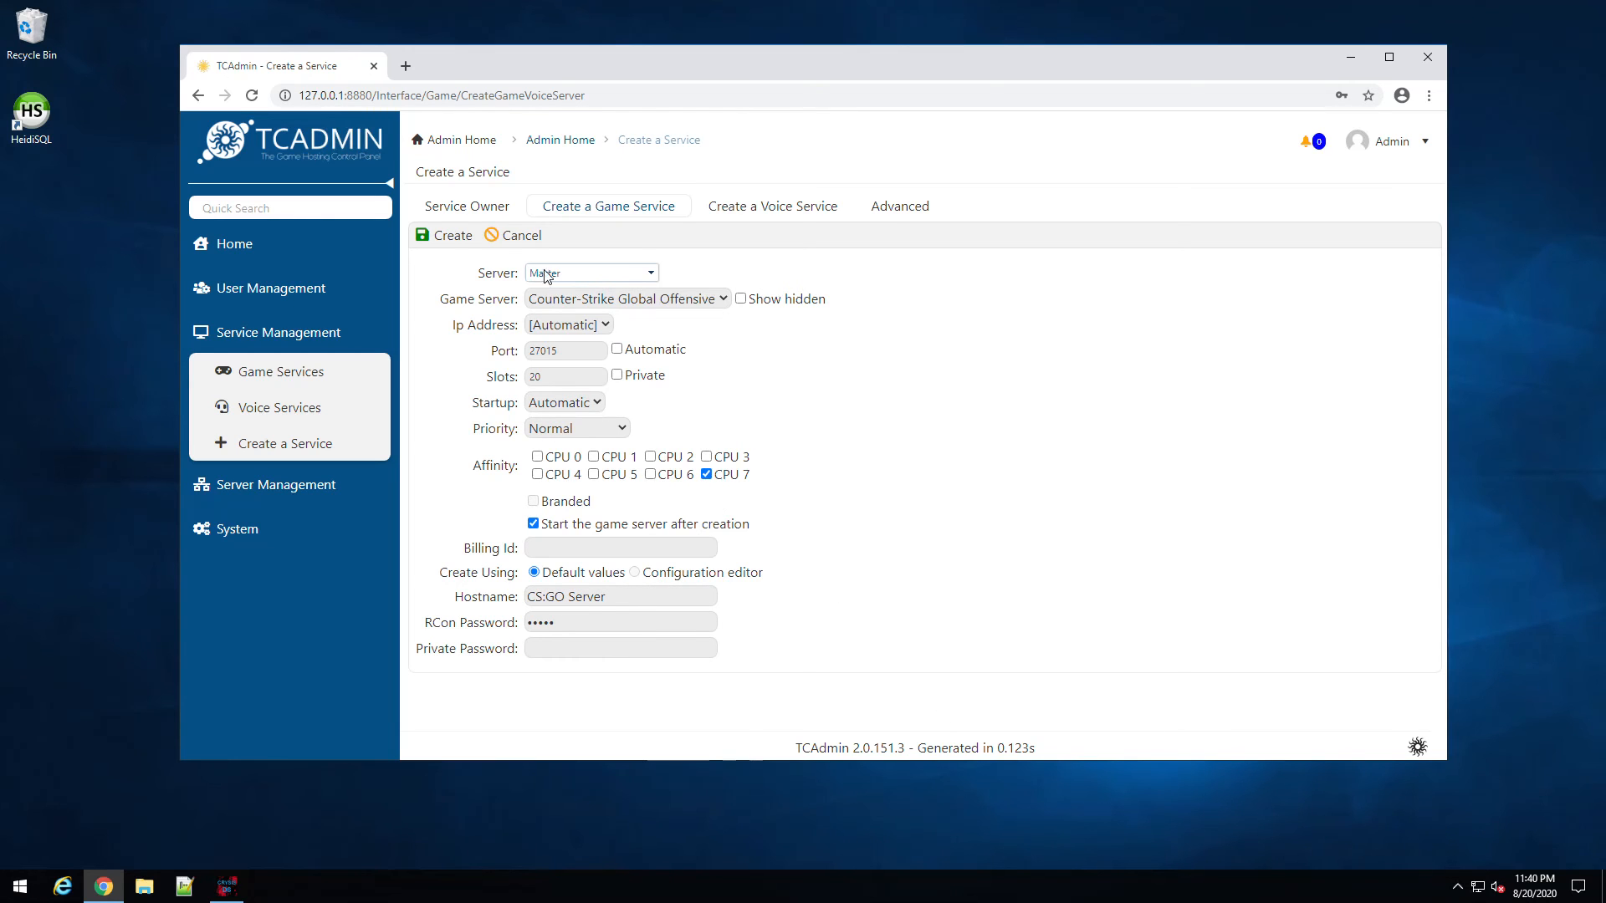
left_click(453, 237)
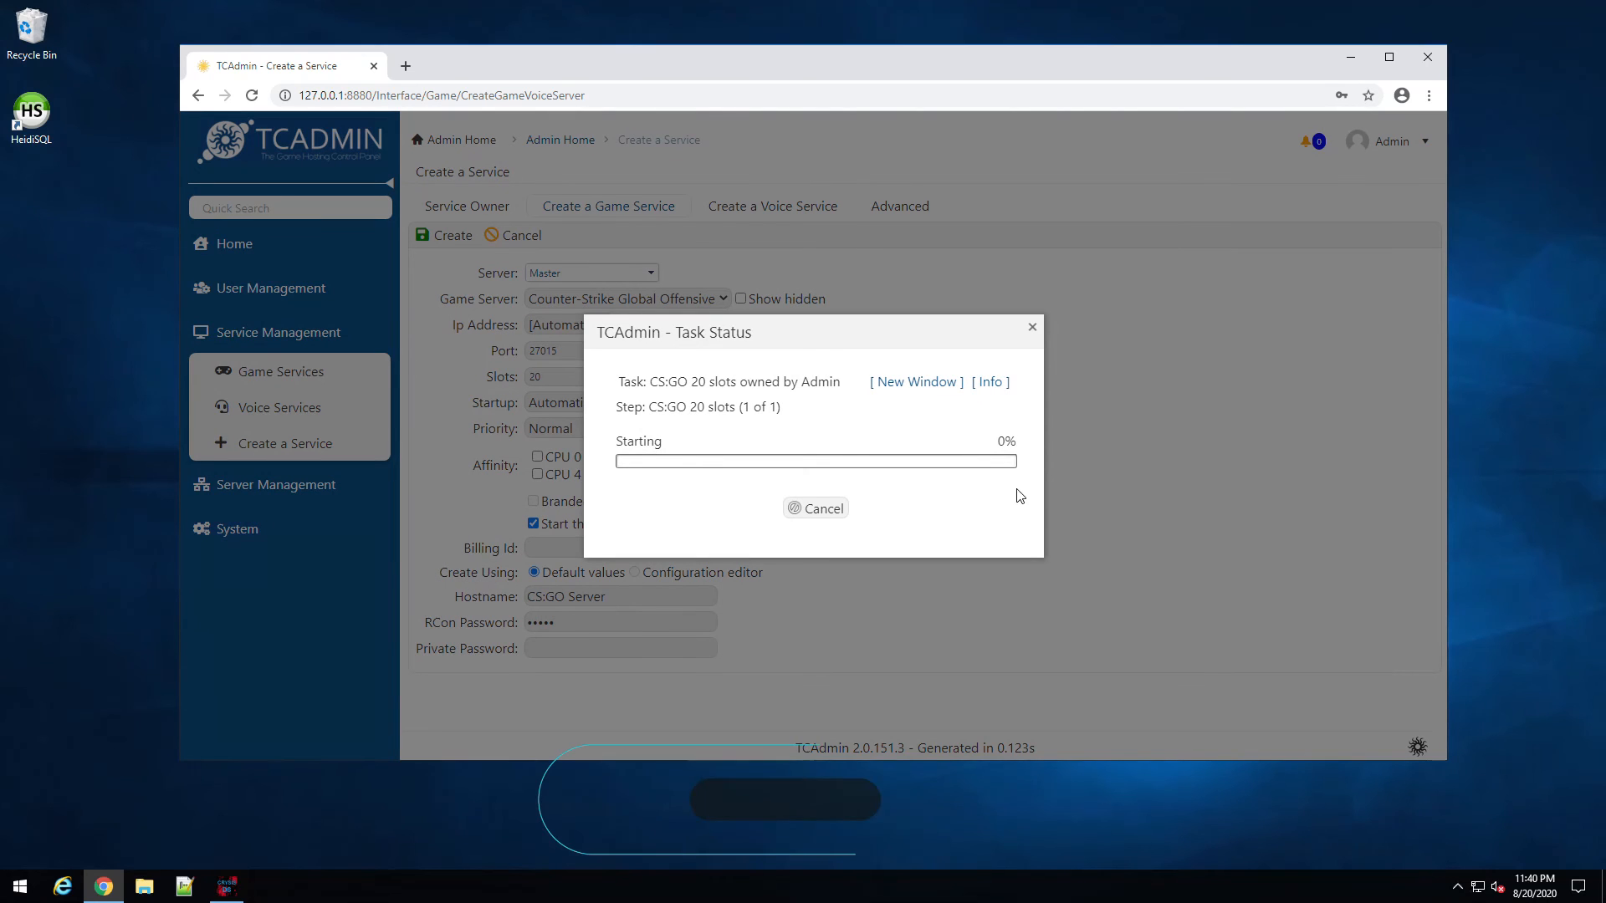
Step: Browse File Explorer to C:\TCAFiles\Games and jump to the cs folders
left_click(144, 886)
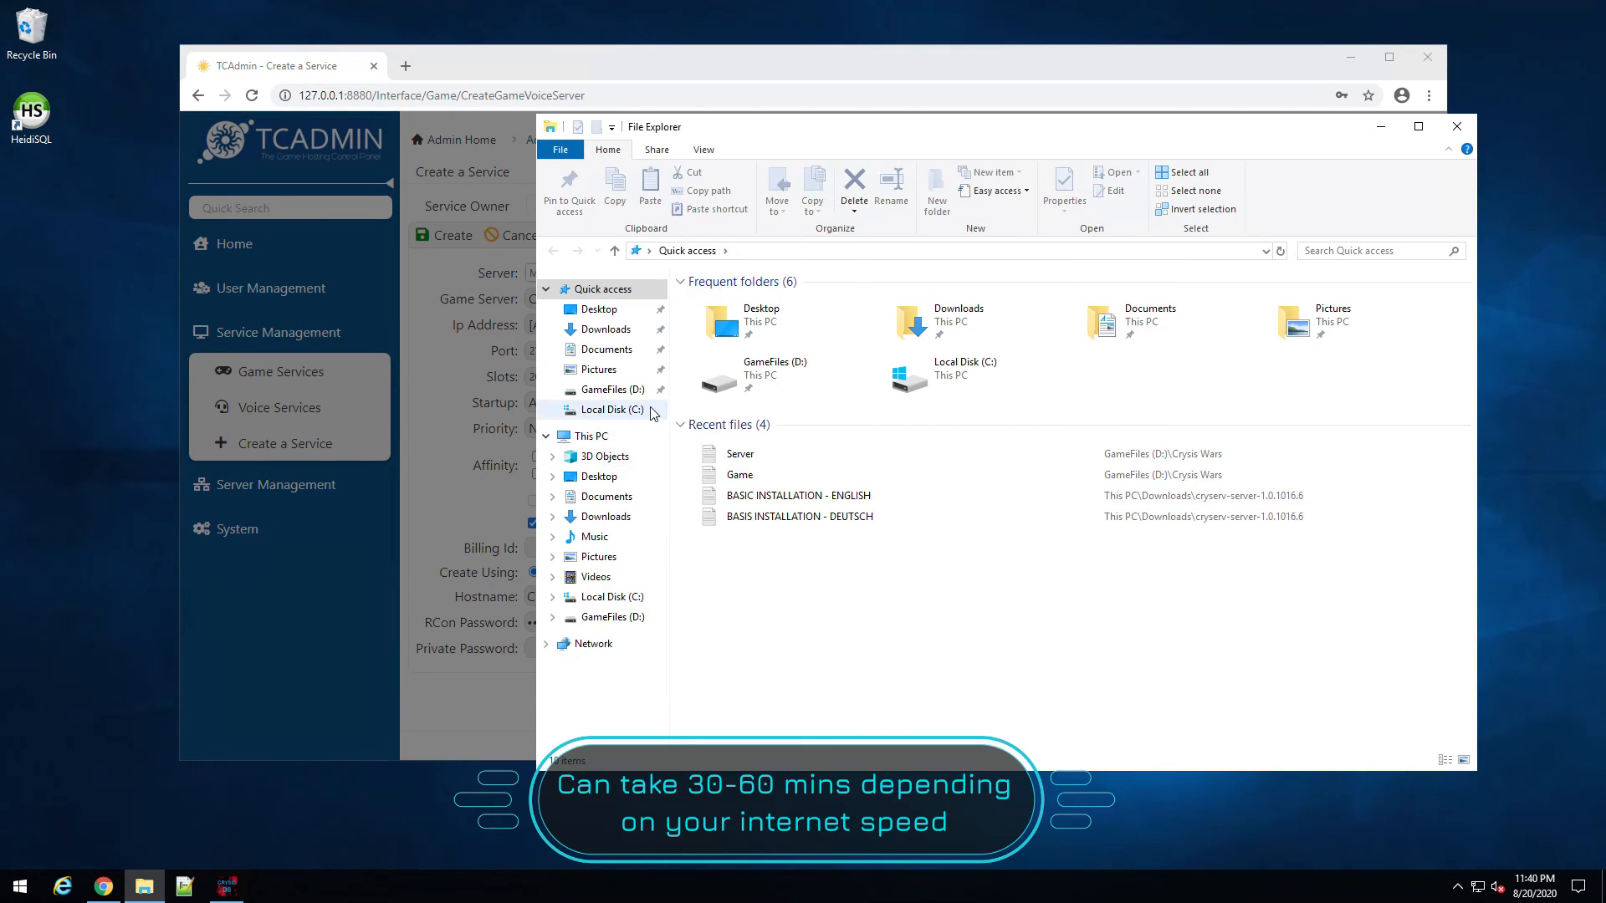
left_click(585, 436)
double_click(768, 472)
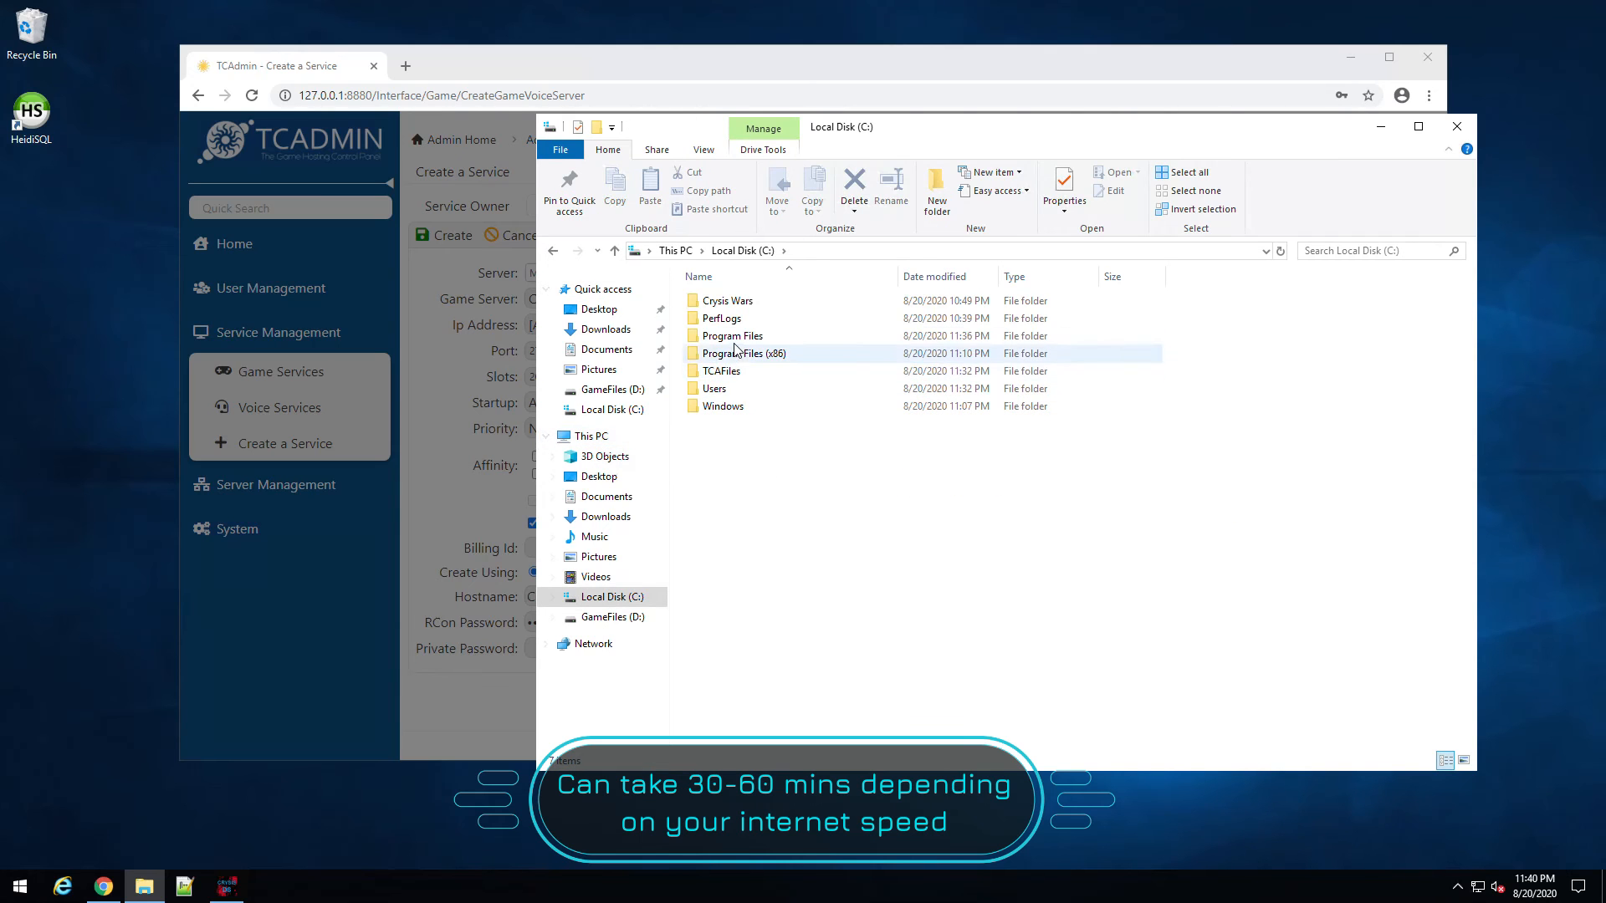
double_click(728, 374)
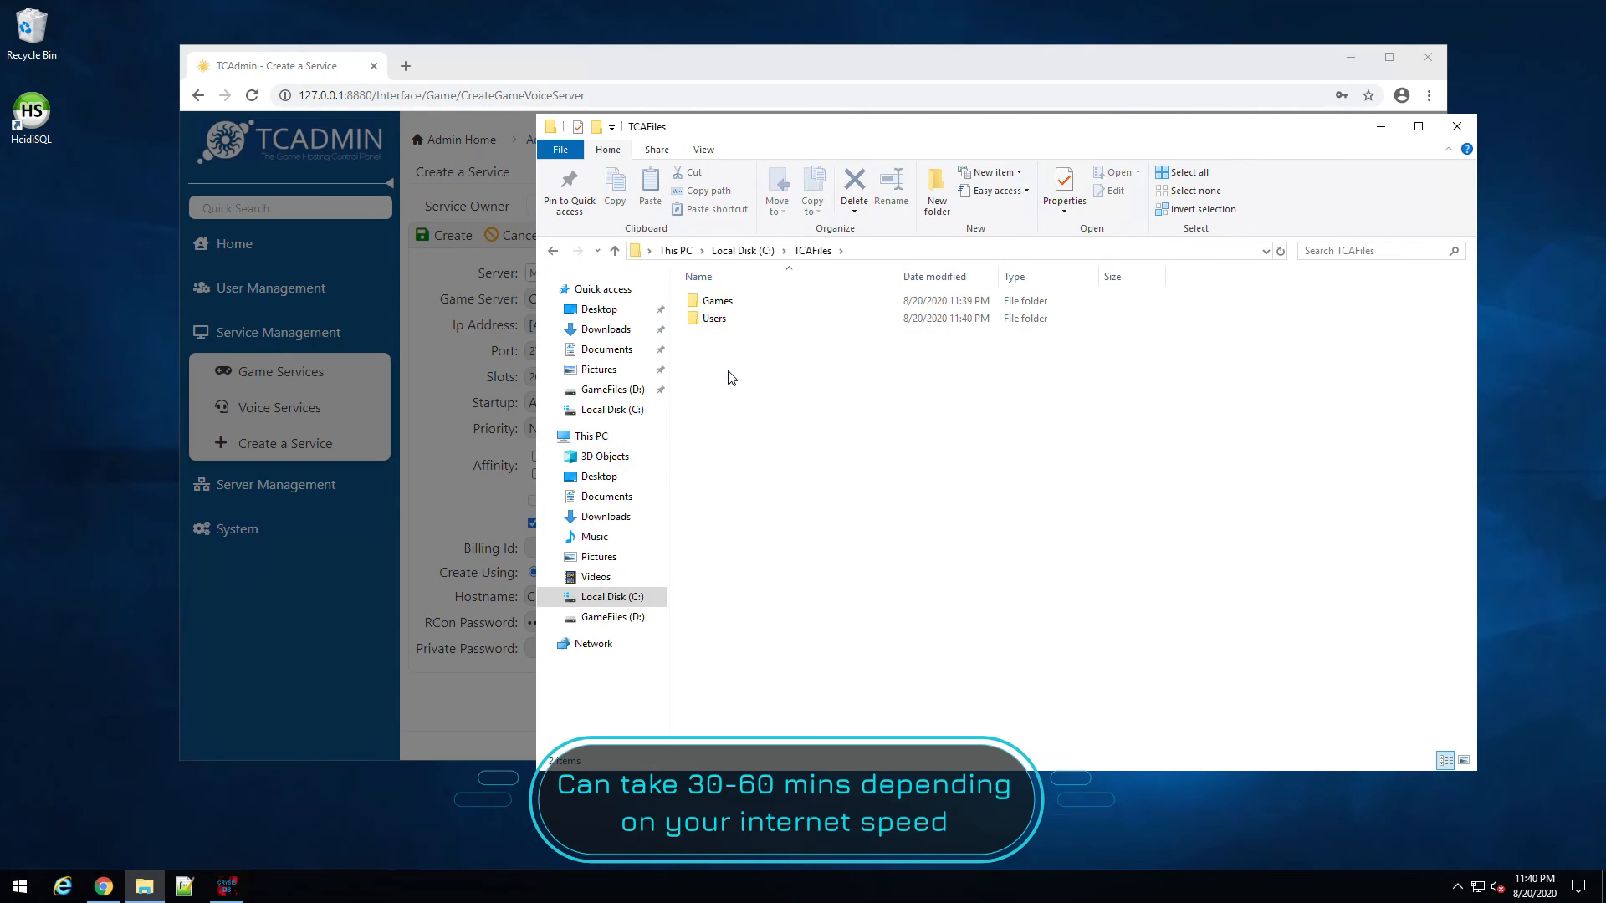
left_click(722, 308)
double_click(723, 306)
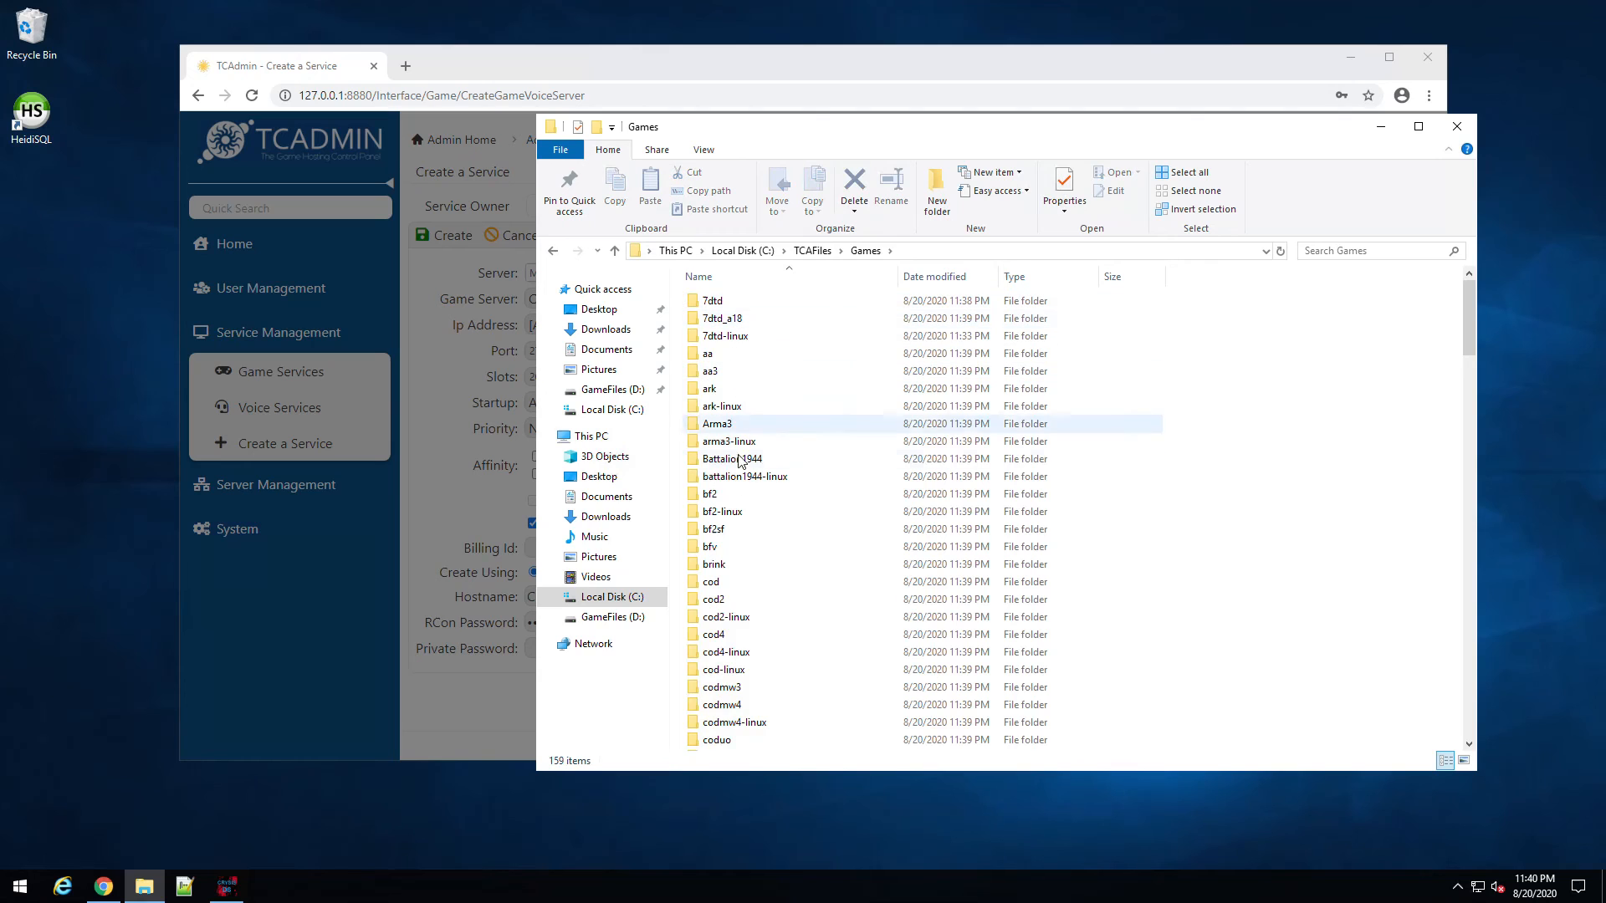
left_click(733, 636)
key("c")
key("s")
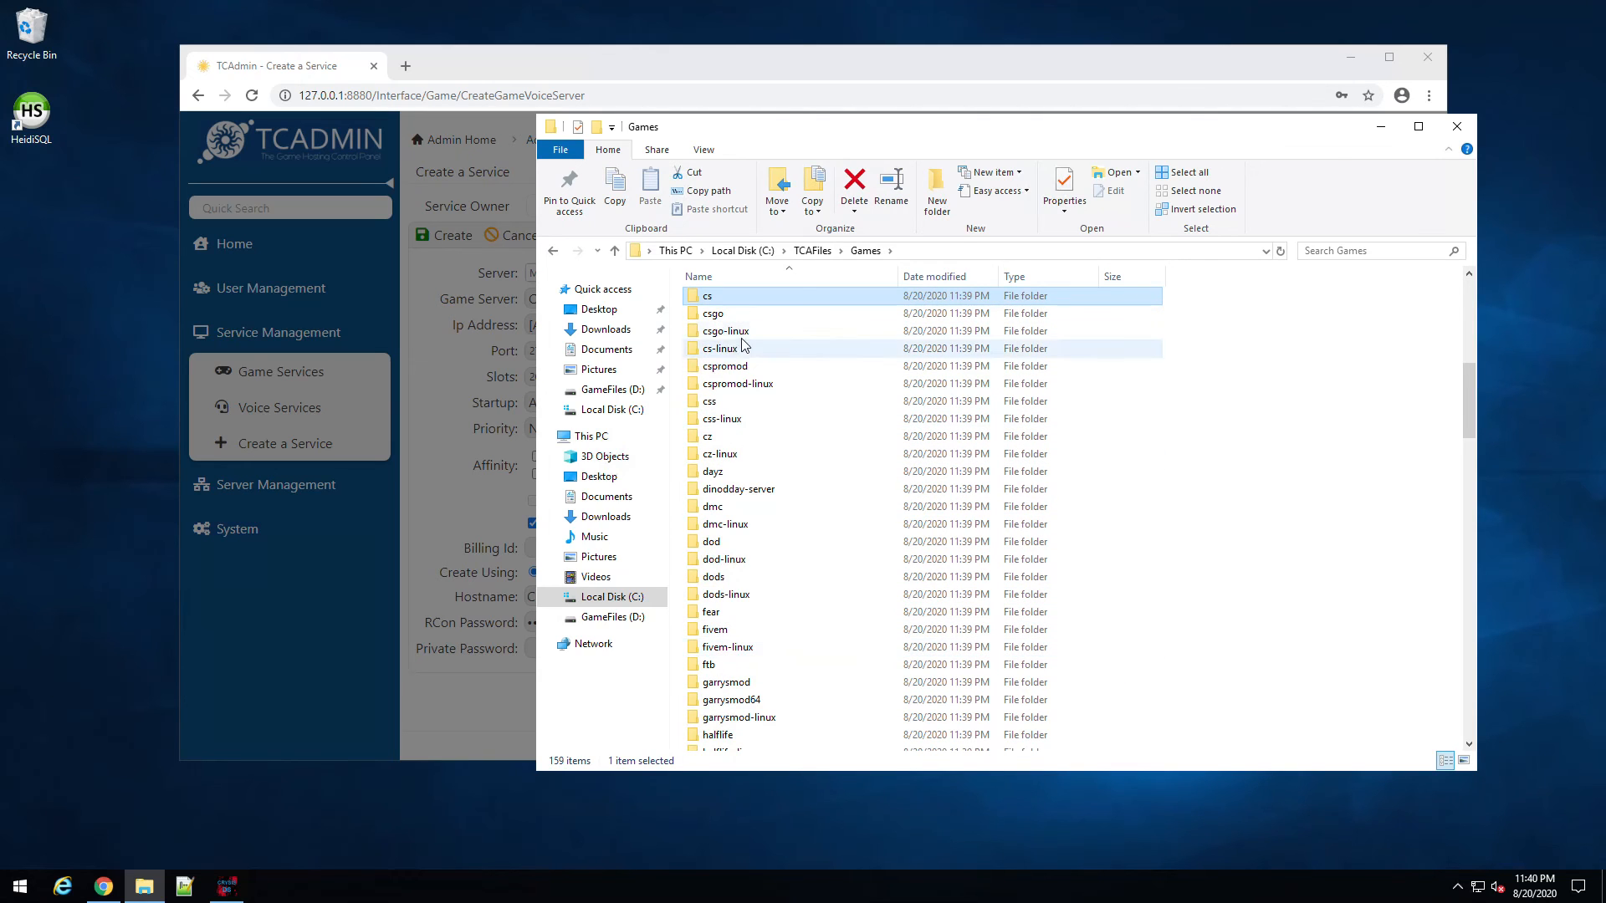
Step: Open csgo\steamapps\downloading\740\csgo, step back to downloading, then close the window
double_click(724, 319)
double_click(735, 303)
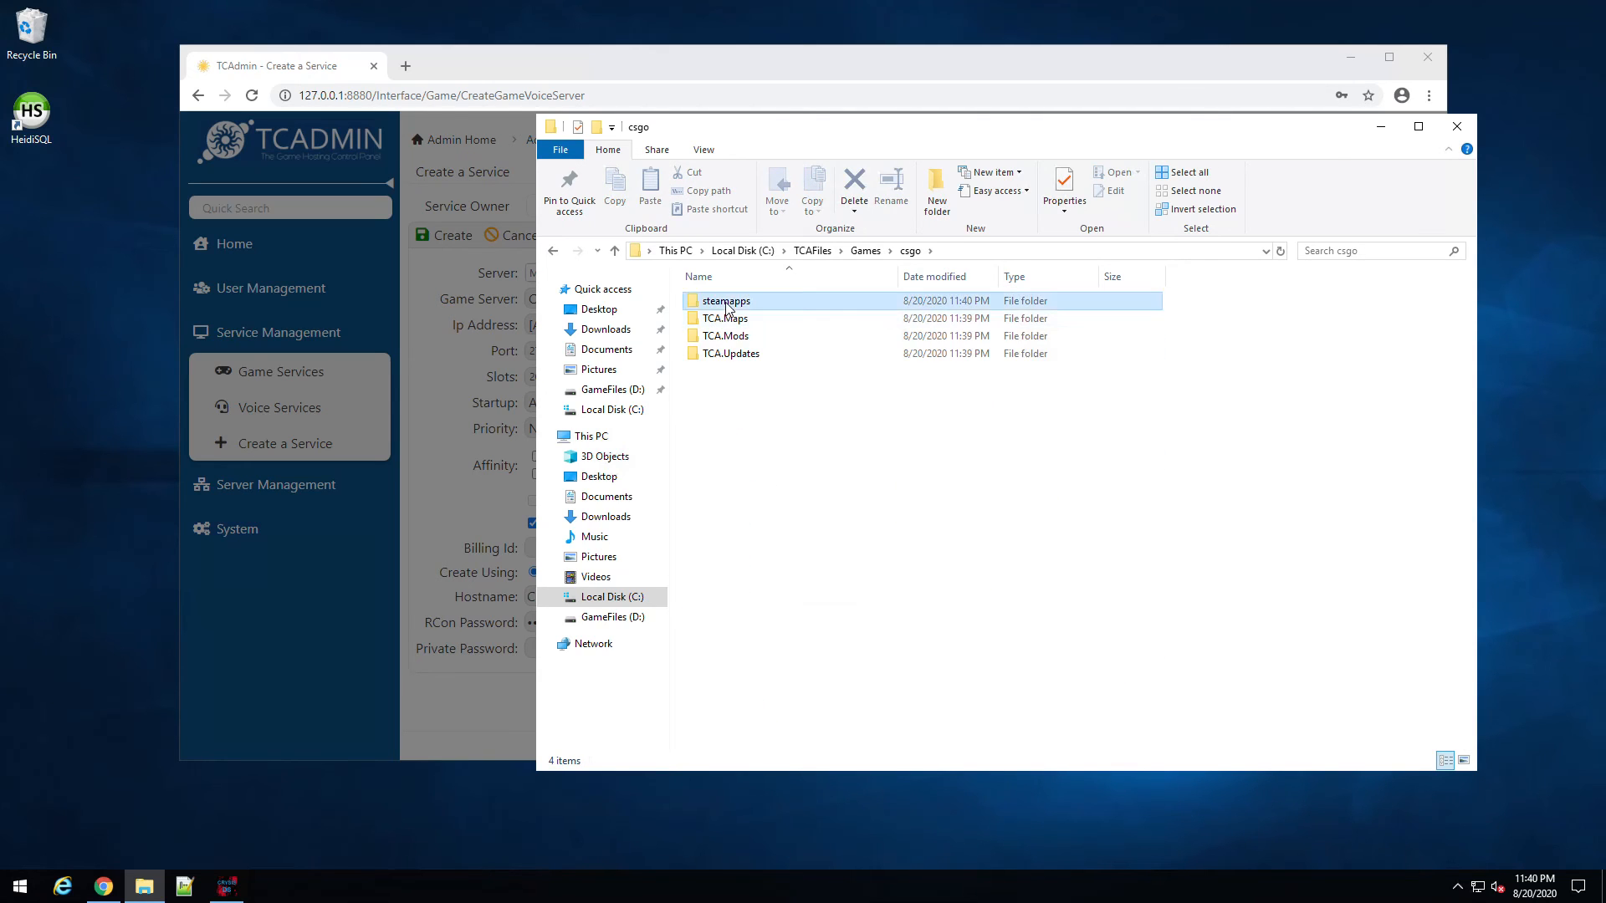
double_click(740, 302)
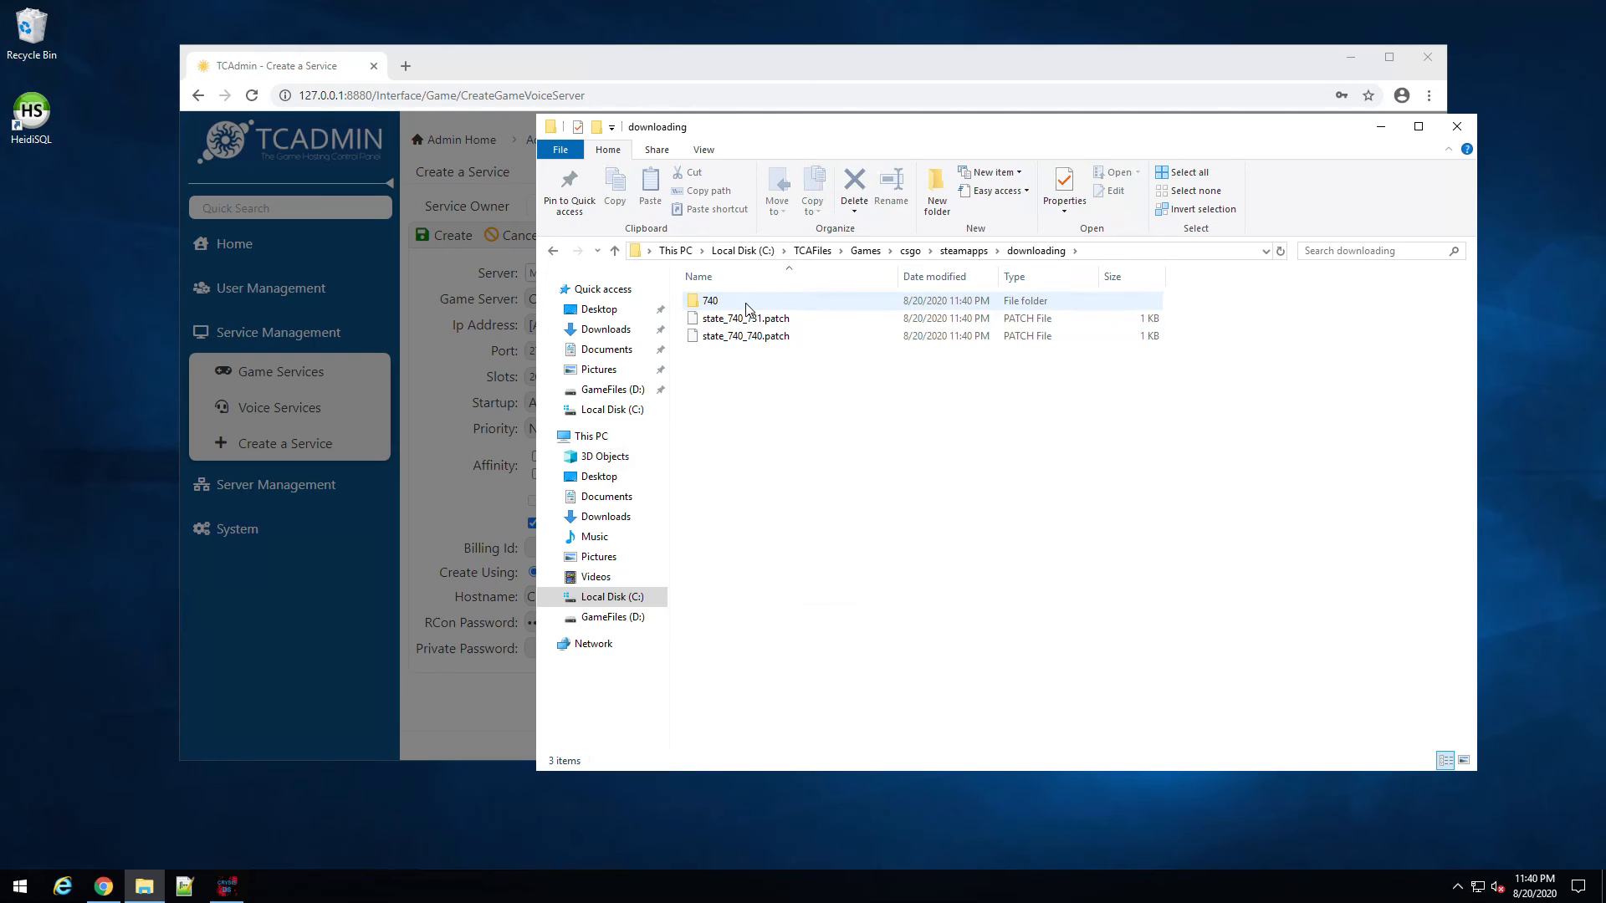
double_click(740, 302)
double_click(719, 319)
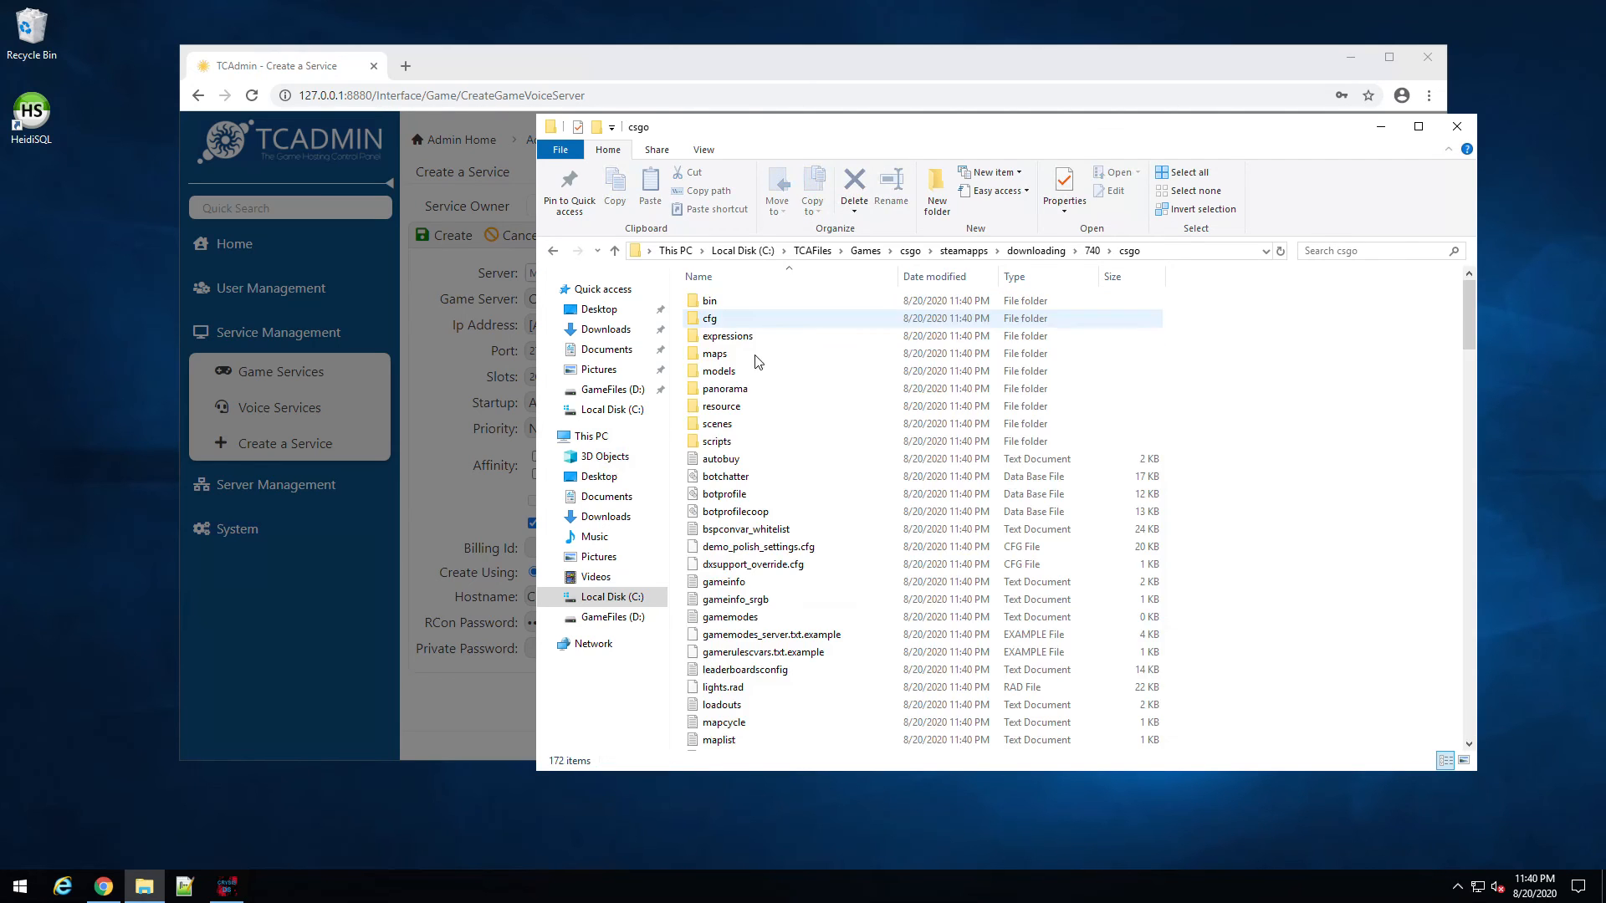
left_click(1022, 252)
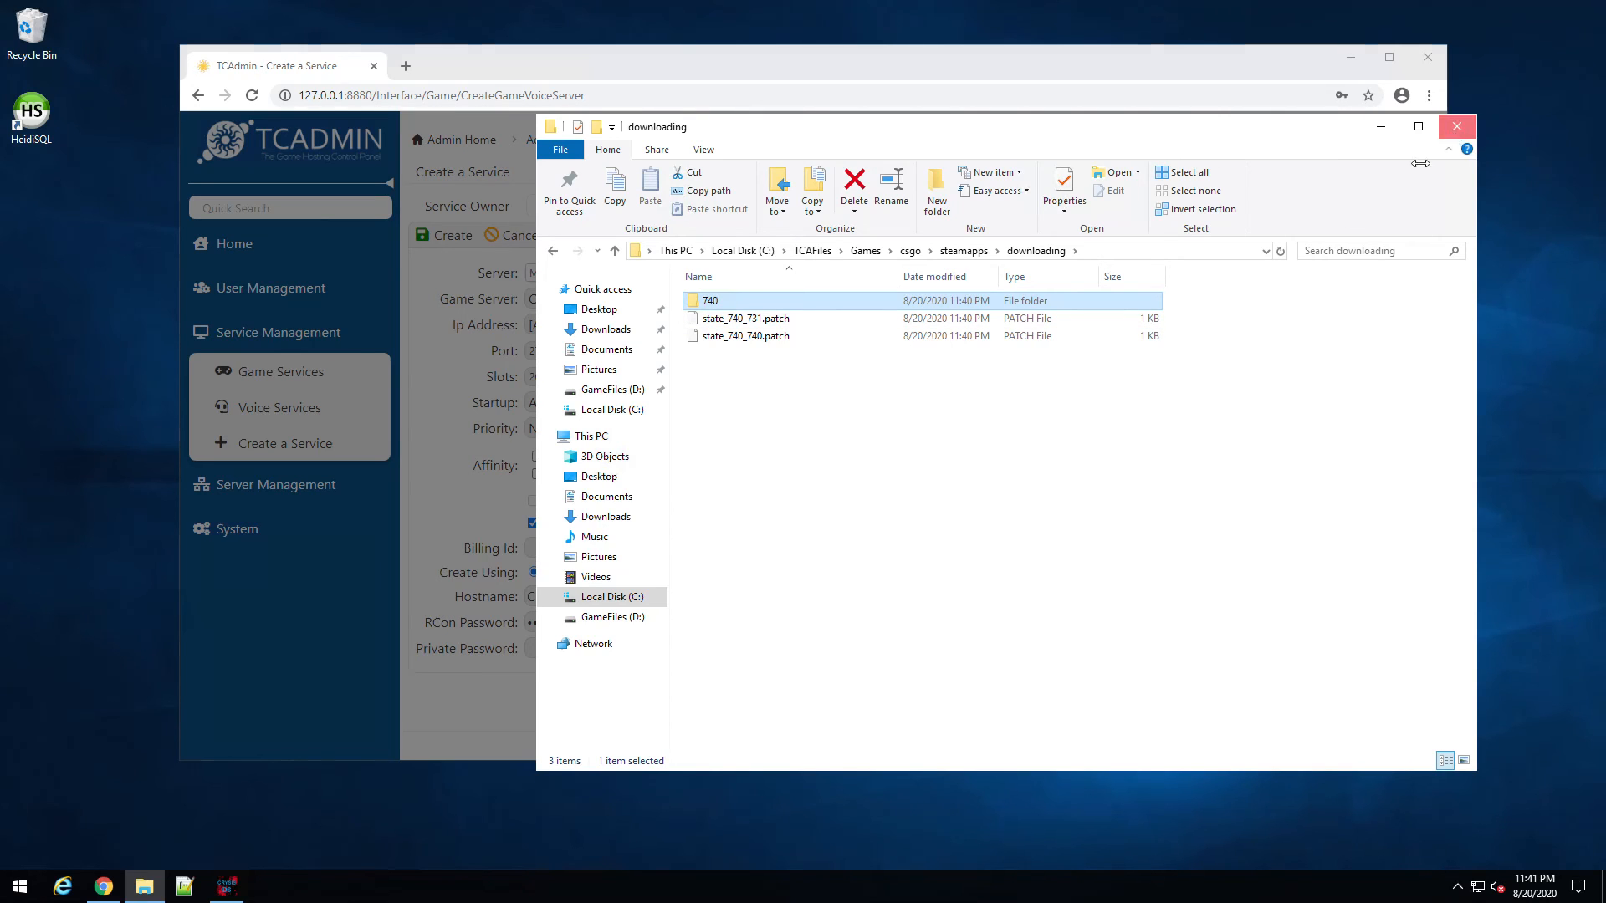
left_click(1454, 130)
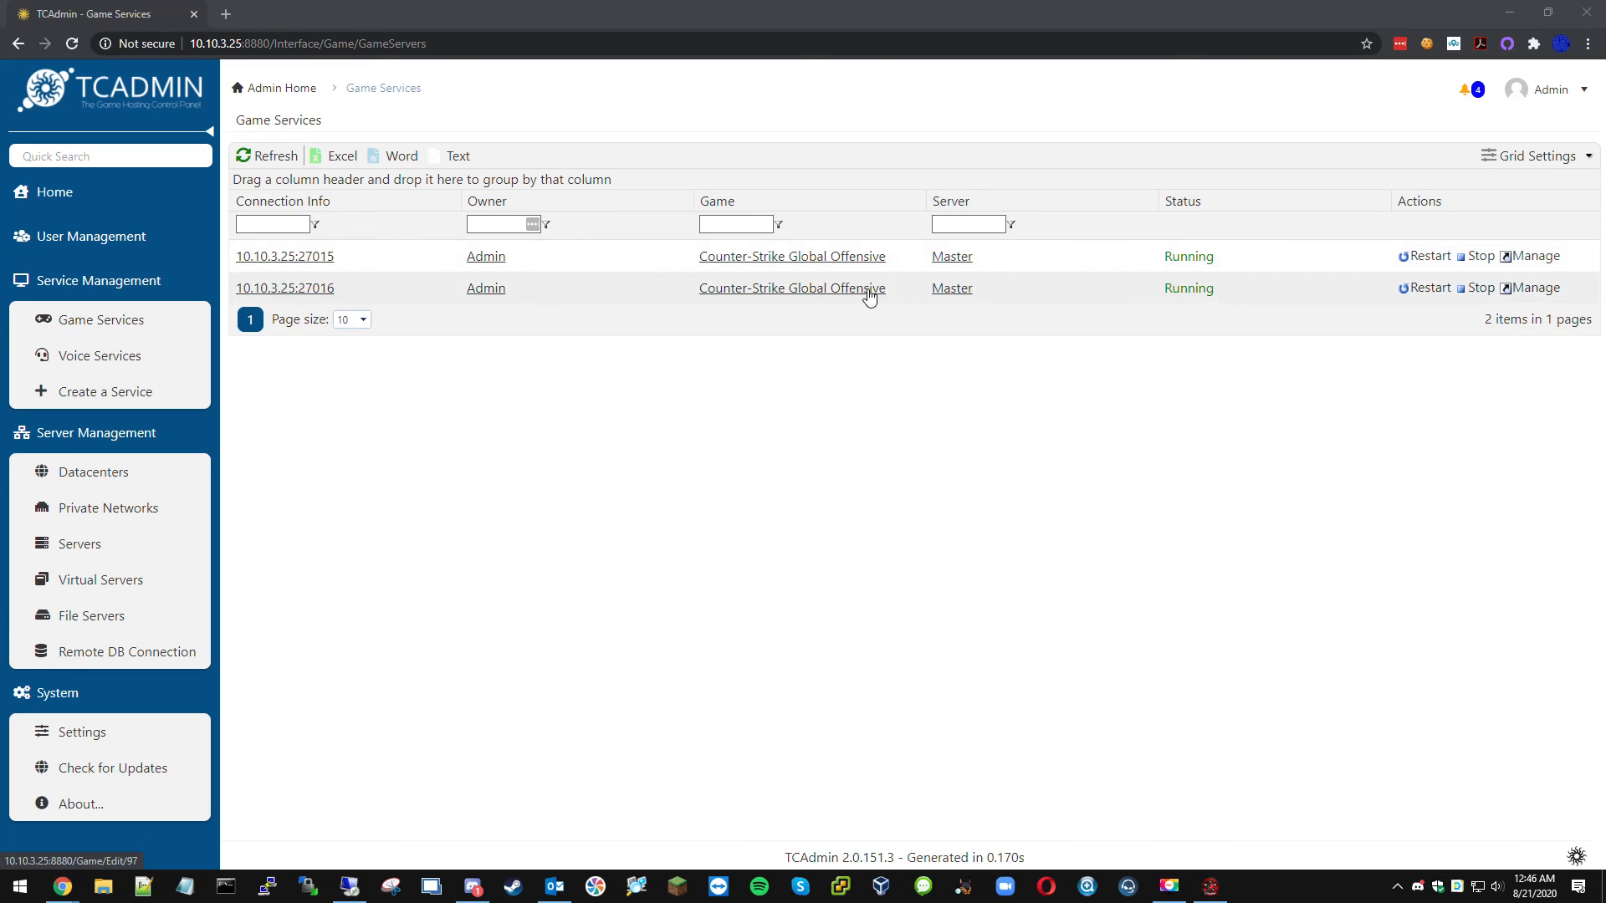
Step: Open the CS:GO service at 10.10.3.25:27015 from the Game Services list
left_click(299, 259)
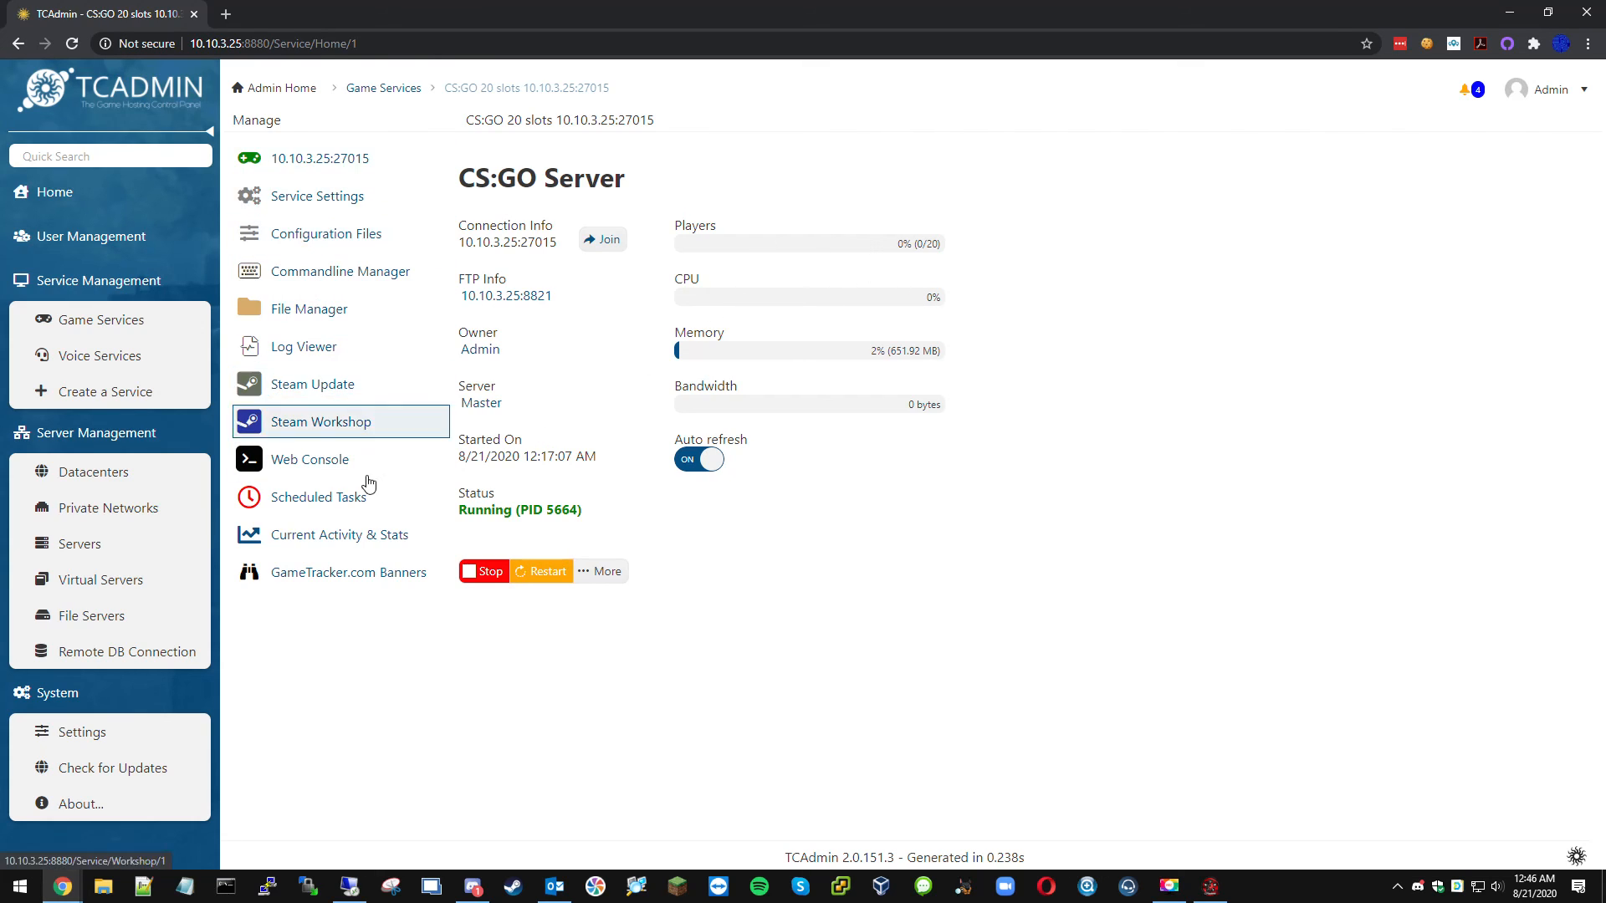
Step: Go to System Settings and open the Games & Other Voice Servers page
left_click(116, 740)
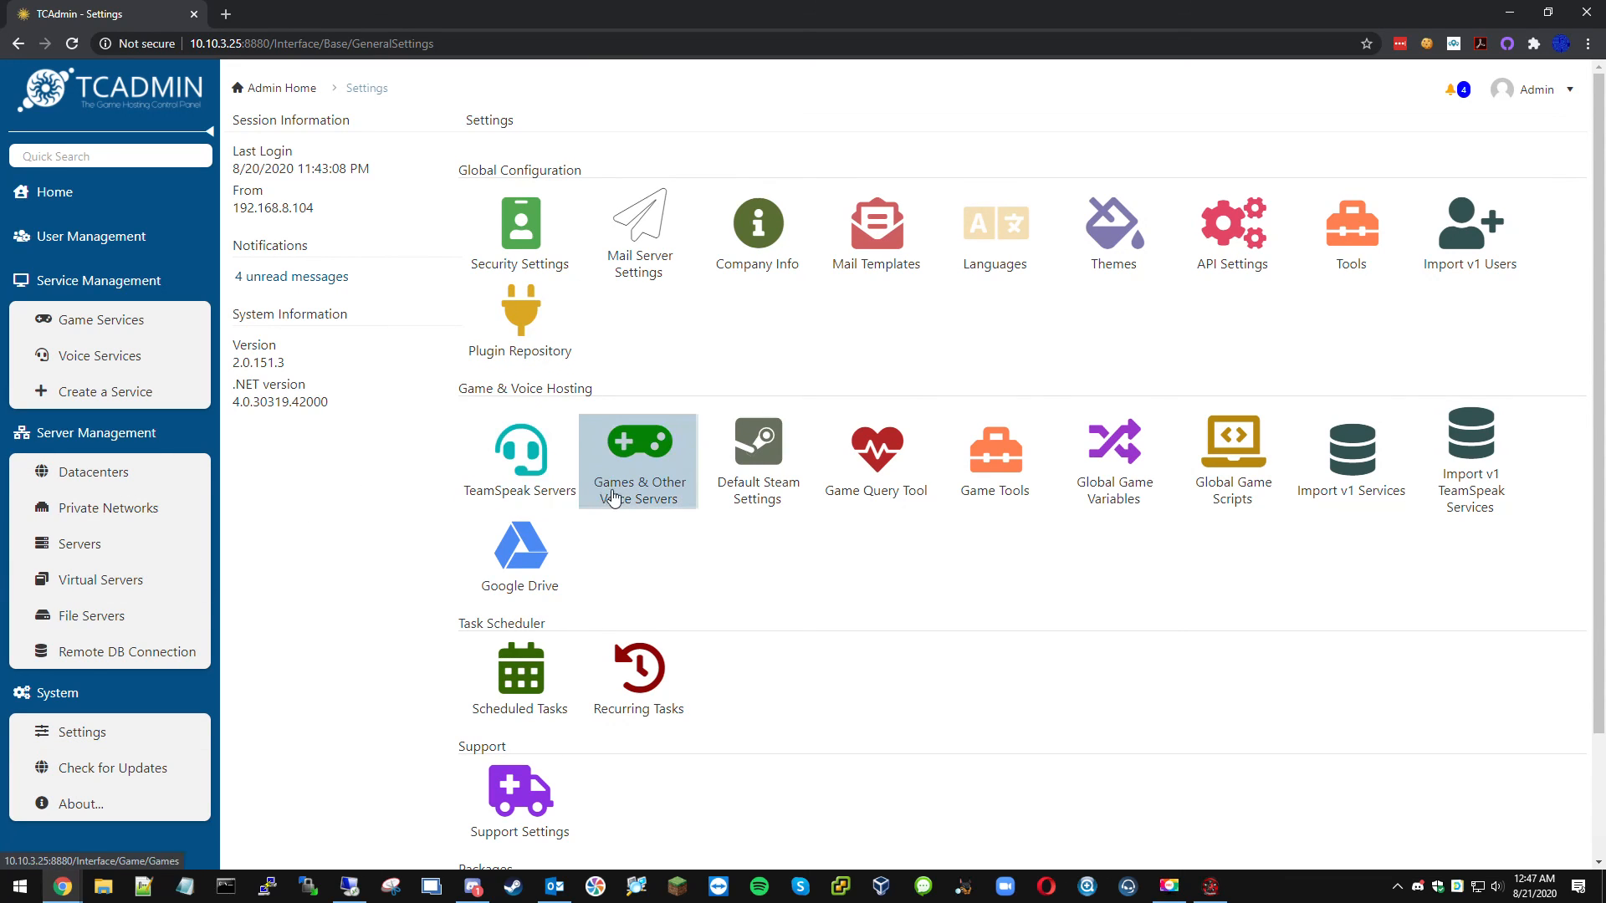
left_click(655, 498)
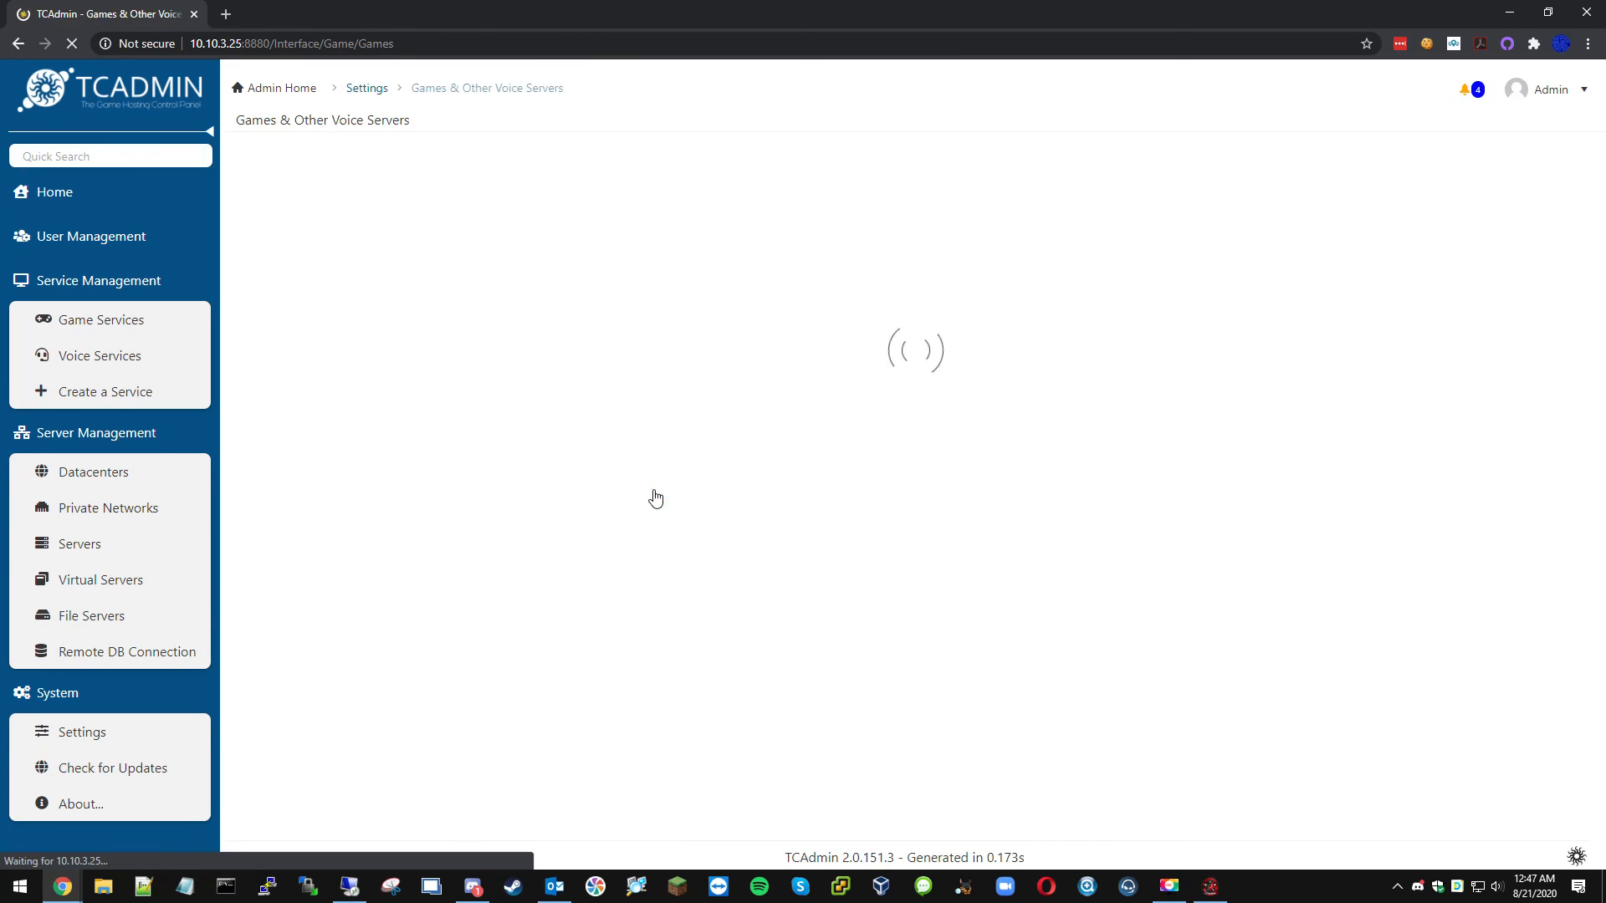